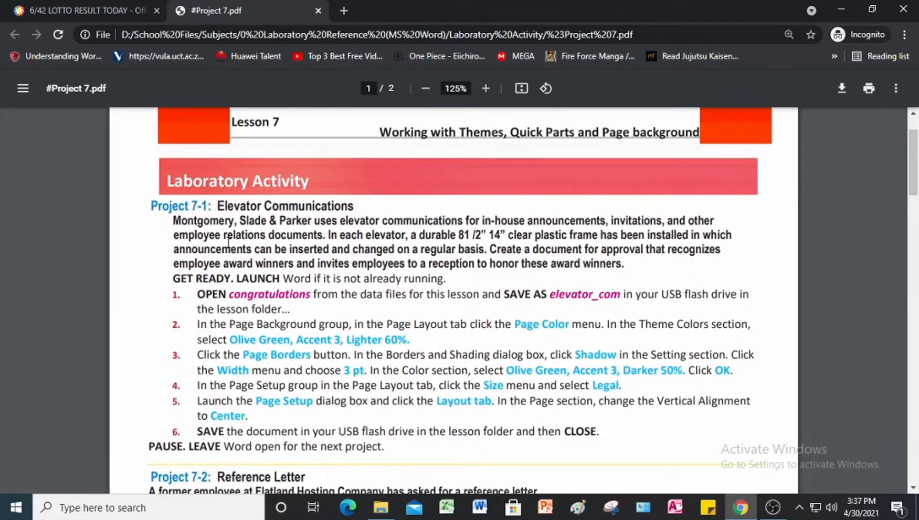
Step: Review the Project 7-1 instructions, switch to Microsoft Word and dismiss the Office activation wizard
{"action": "scroll", "coordinate": [202, 224], "scroll_direction": "down", "scroll_amount": 2}
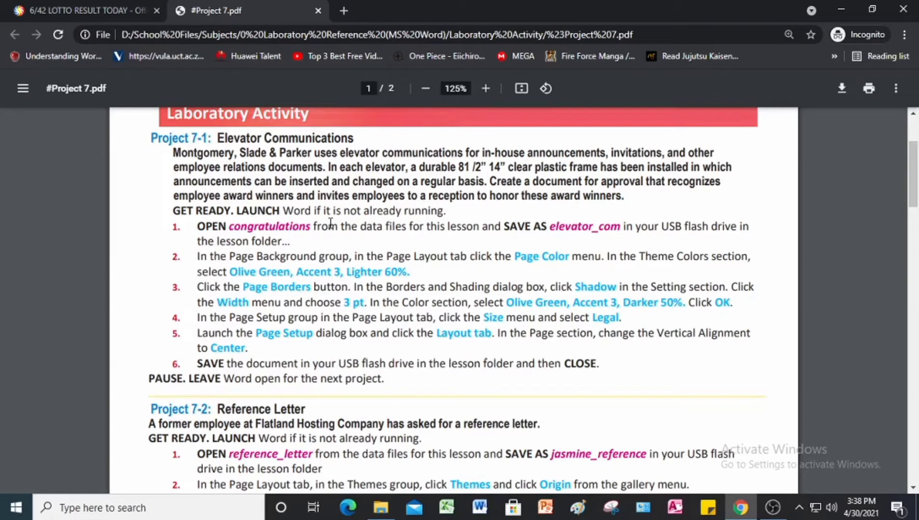
{"action": "left_click", "coordinate": [477, 511]}
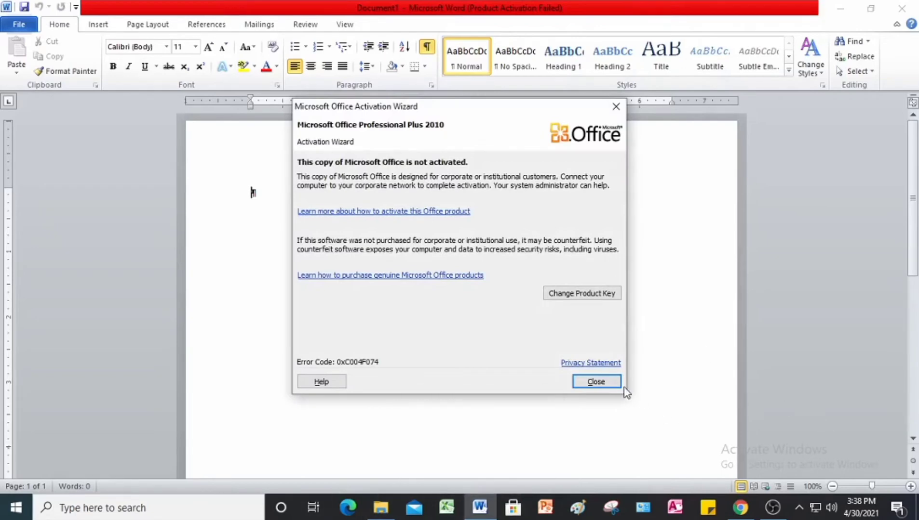
{"action": "left_click", "coordinate": [609, 381]}
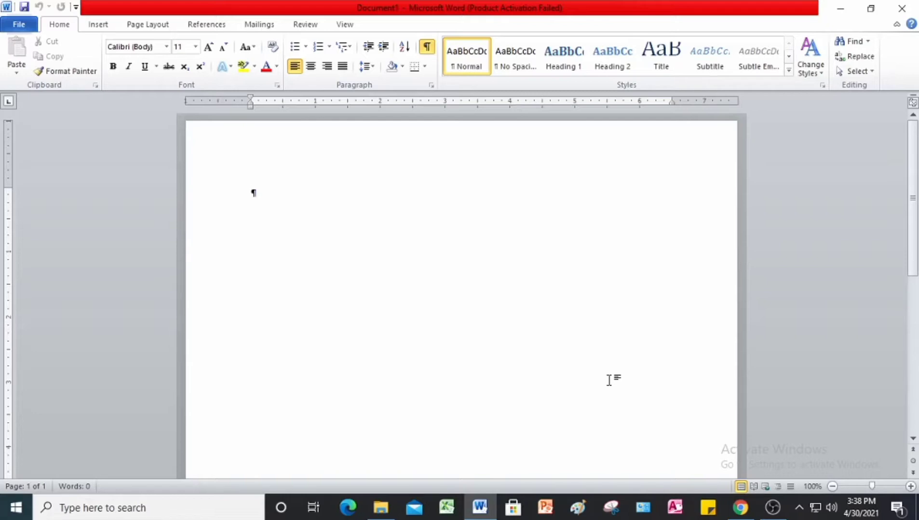
Step: Open the congratulations document from the Lesson 7 folder and enable editing
{"action": "left_click", "coordinate": [20, 24]}
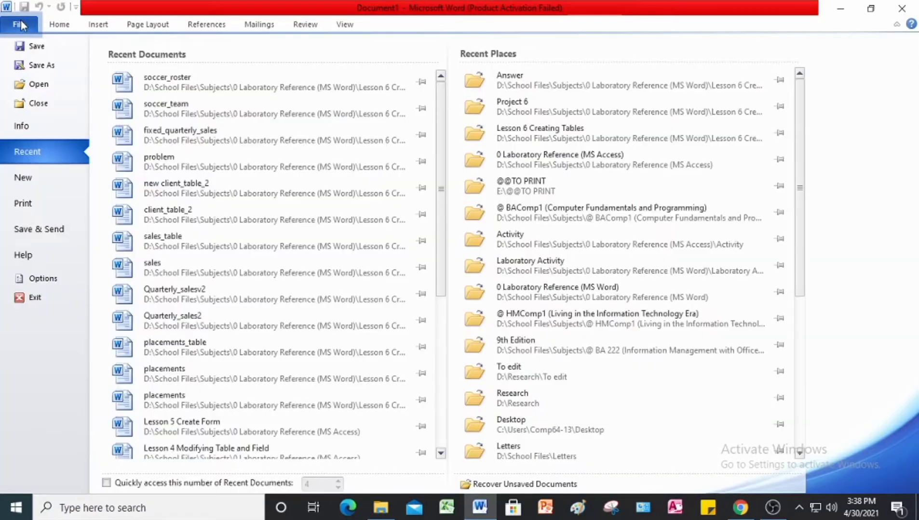
{"action": "key", "text": "Escape"}
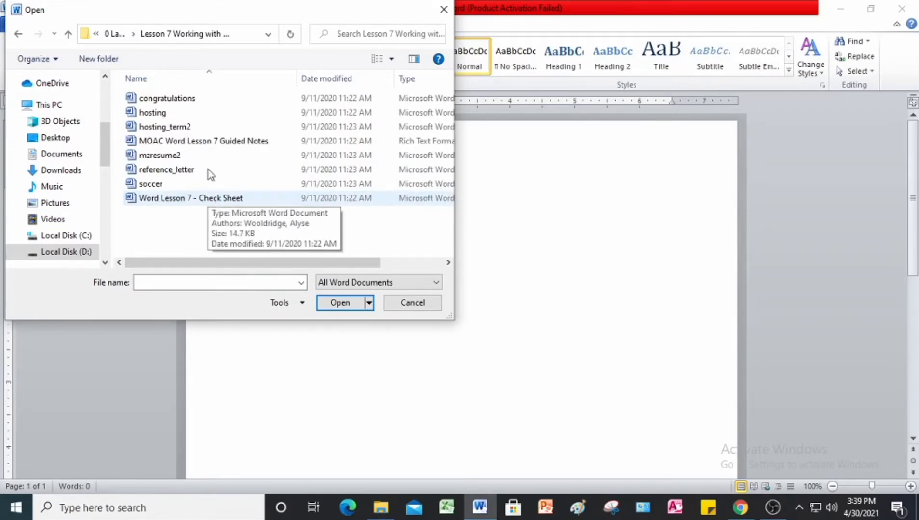
{"action": "left_click", "coordinate": [175, 102]}
{"action": "left_click", "coordinate": [332, 303]}
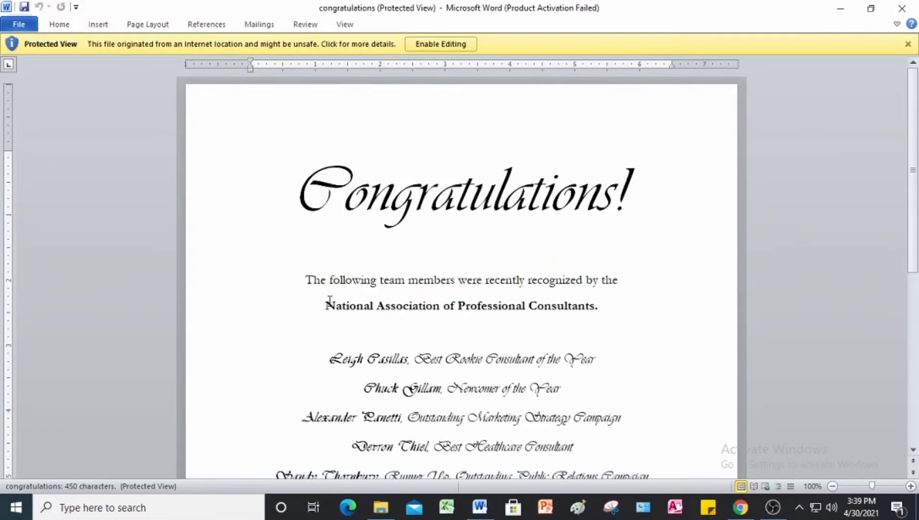
{"action": "left_click", "coordinate": [445, 45]}
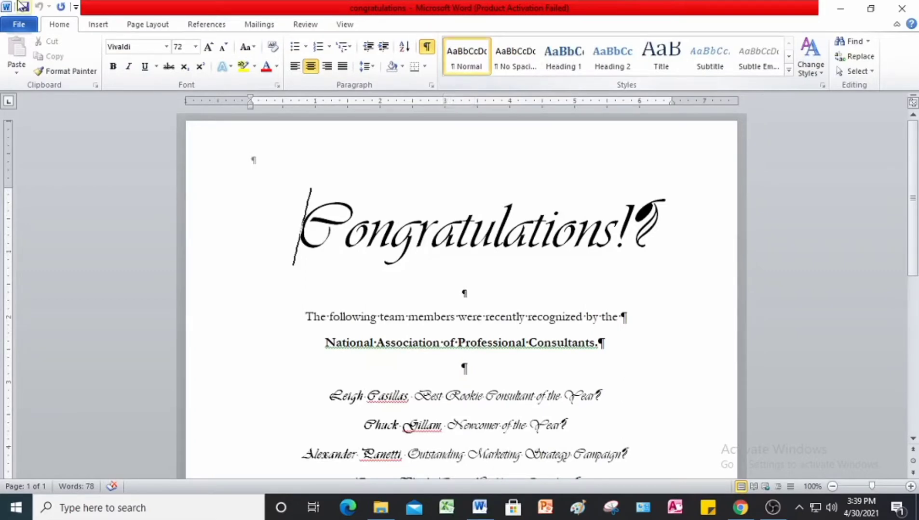
Step: Start saving the document under a new name and create and enter a folder named Answer in the Lesson 7 folder
{"action": "left_click", "coordinate": [20, 27]}
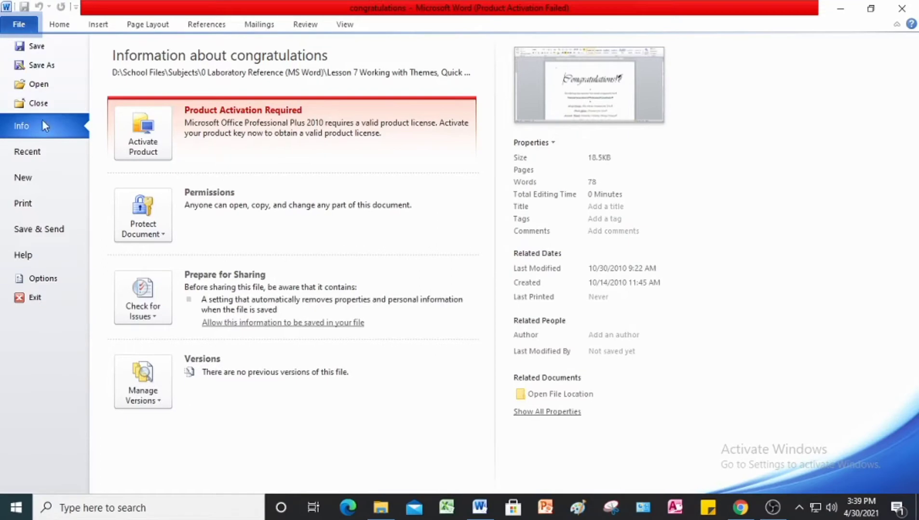
{"action": "left_click", "coordinate": [42, 65]}
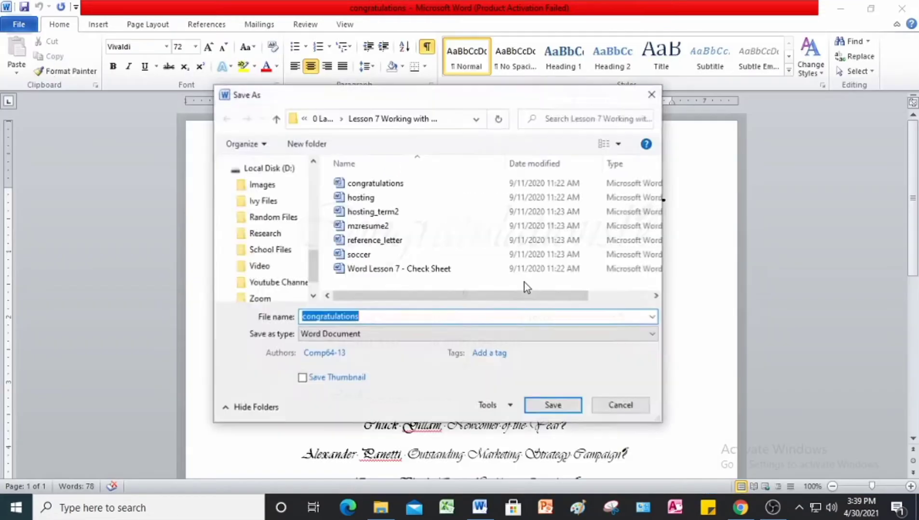
{"action": "left_click", "coordinate": [306, 143]}
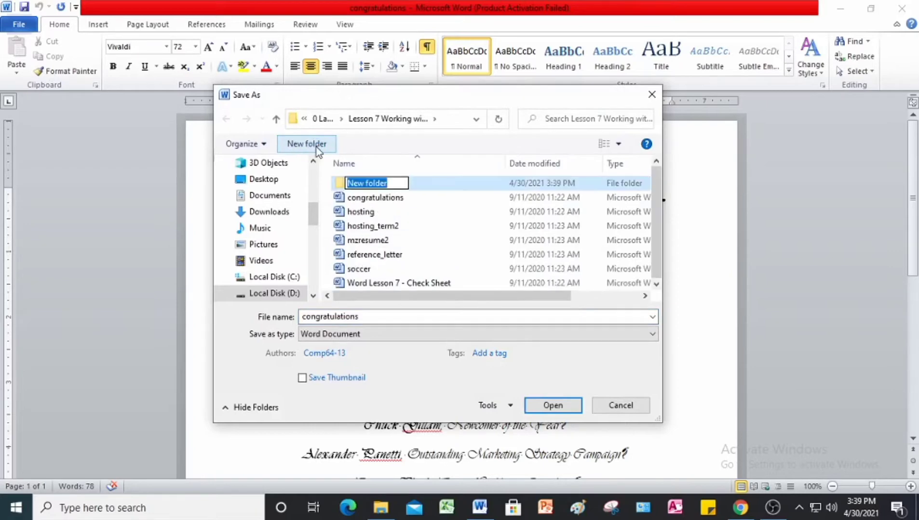
{"action": "type", "text": "Ans"}
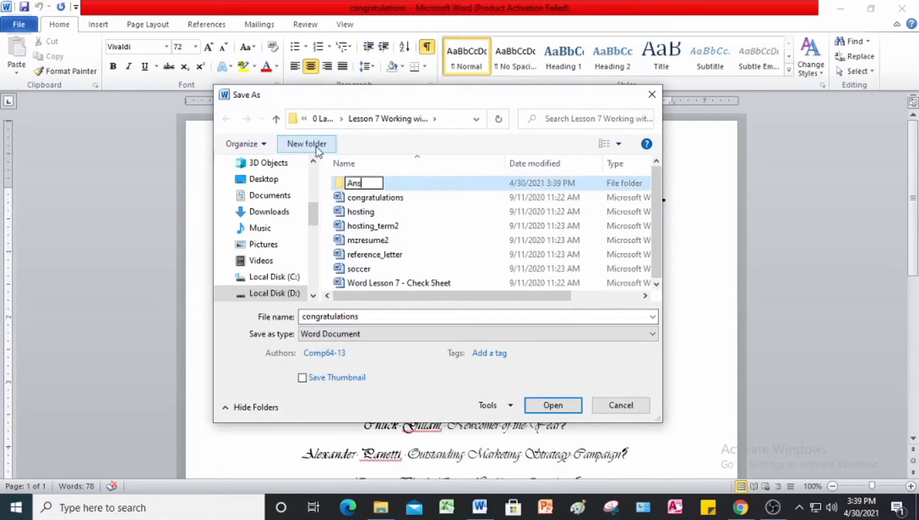
{"action": "type", "text": "wer"}
{"action": "left_click", "coordinate": [443, 183]}
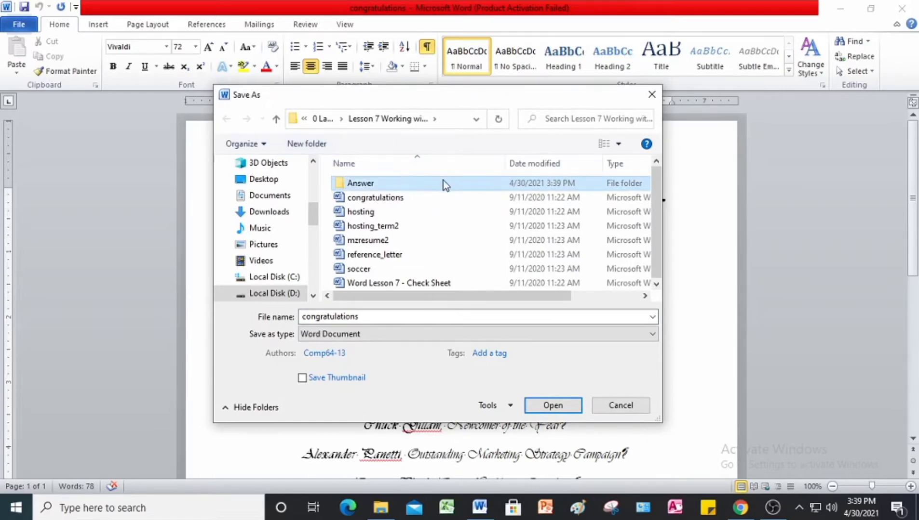
{"action": "double_click", "coordinate": [443, 183]}
Step: Save the document as elevator_com in the Answer folder
{"action": "double_click", "coordinate": [369, 317]}
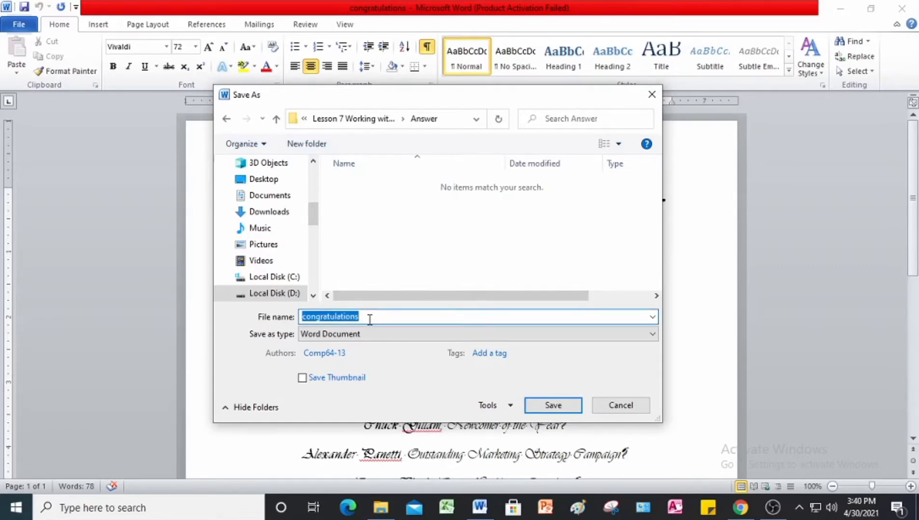
{"action": "key", "text": "BackSpace"}
{"action": "type", "text": "ele"}
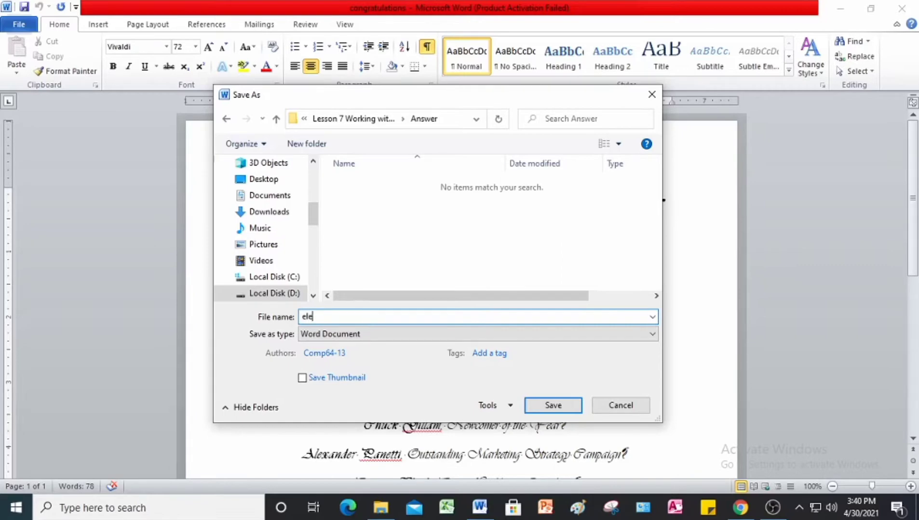
{"action": "type", "text": "vator_com"}
{"action": "left_click", "coordinate": [574, 407]}
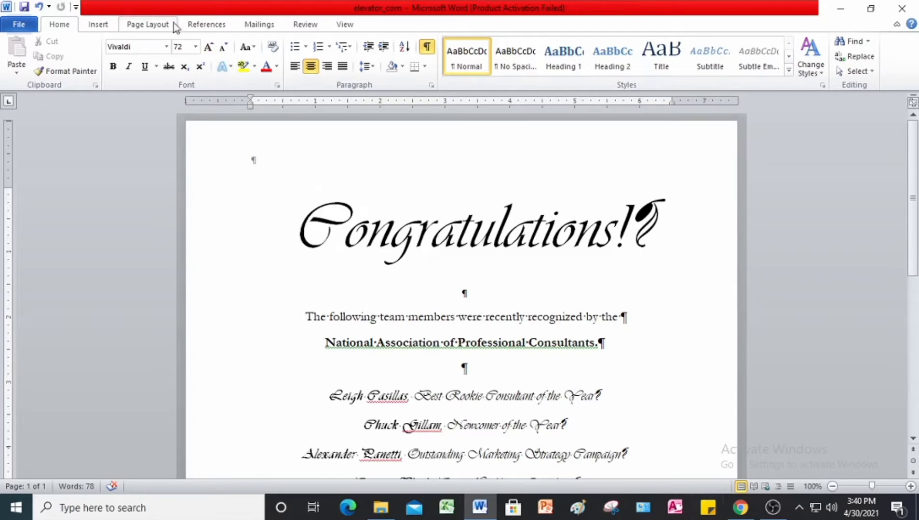
Step: Set the page color to Olive Green, Accent 3, Lighter 60%
{"action": "left_click", "coordinate": [154, 25]}
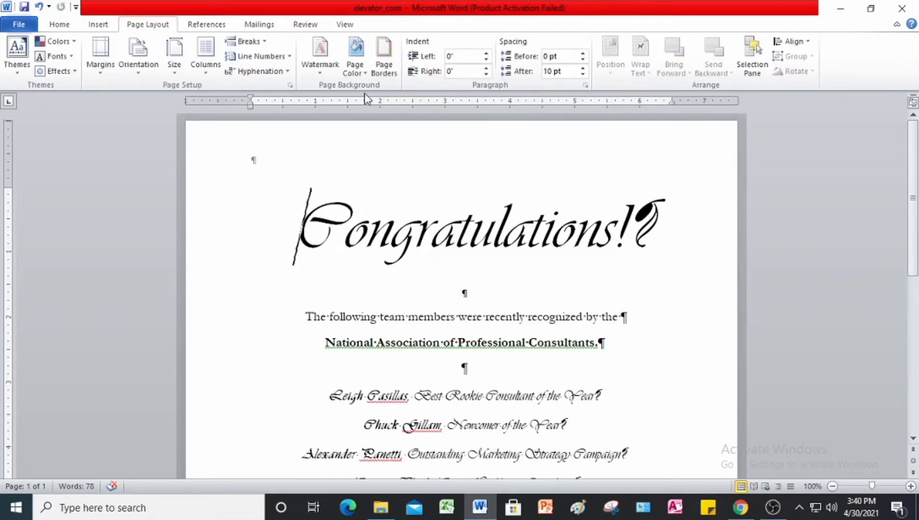
{"action": "left_click", "coordinate": [362, 69]}
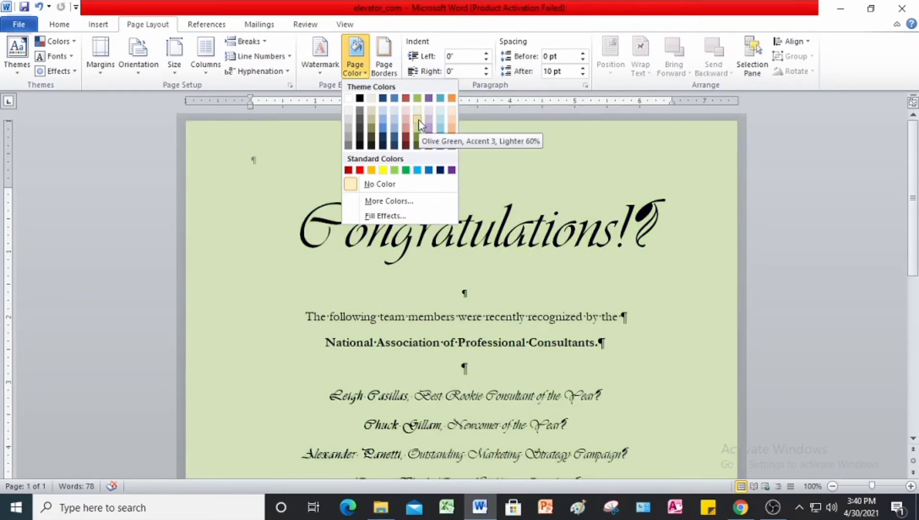
{"action": "left_click", "coordinate": [418, 120]}
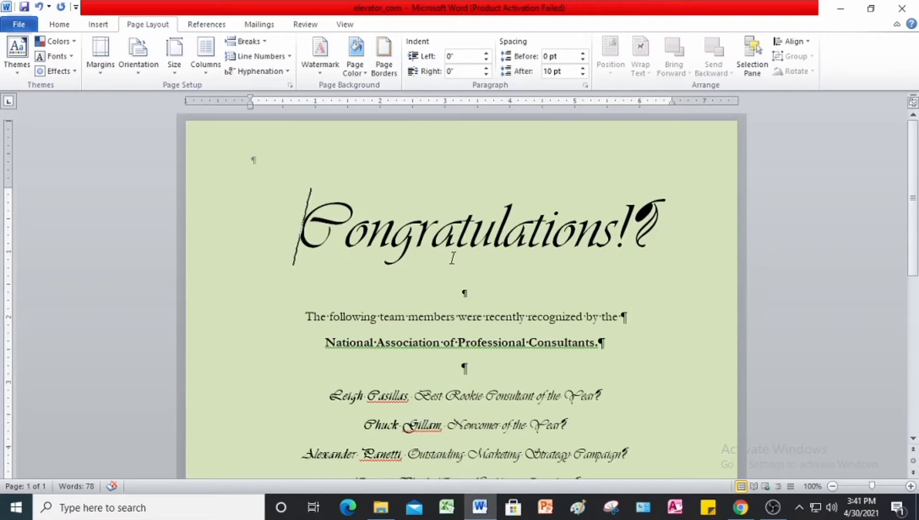
Step: Add a Shadow page border to the whole document, 3 pt wide, in Olive Green, Accent 3, Darker 50%
{"action": "left_click", "coordinate": [385, 68]}
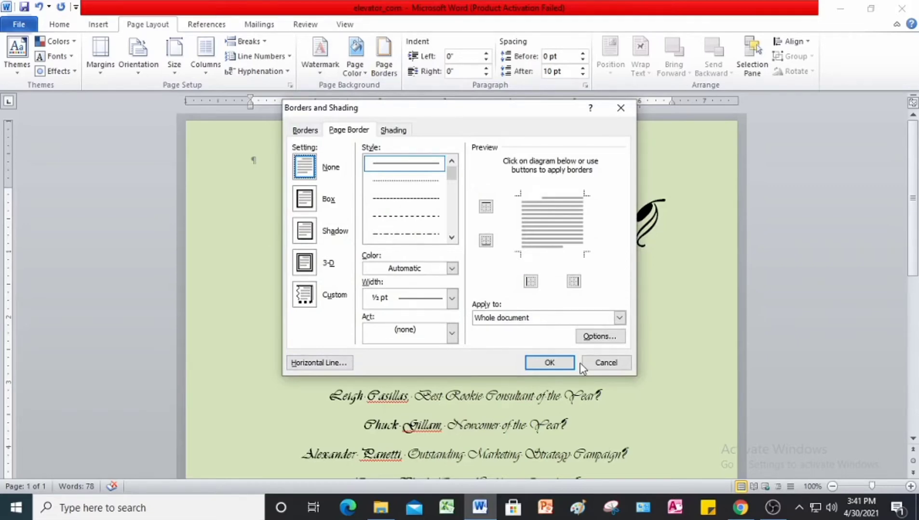
{"action": "left_click", "coordinate": [309, 236]}
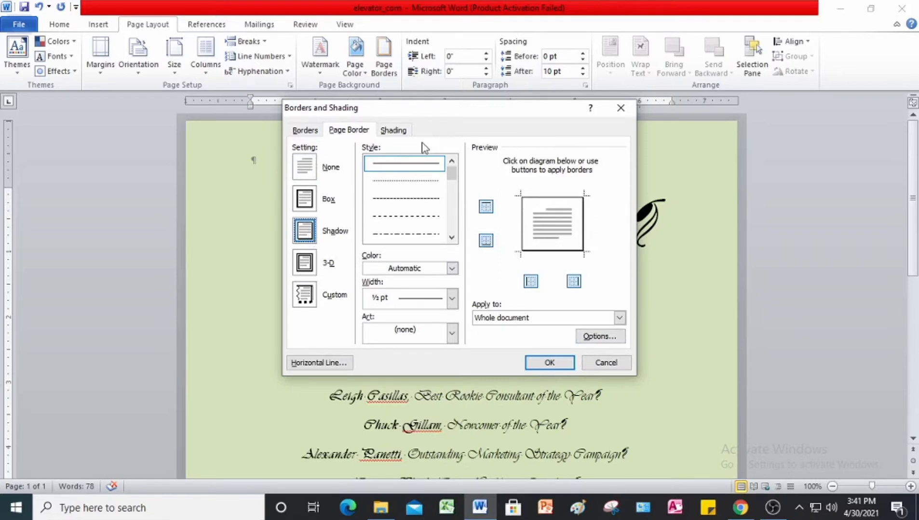
{"action": "left_click", "coordinate": [451, 299]}
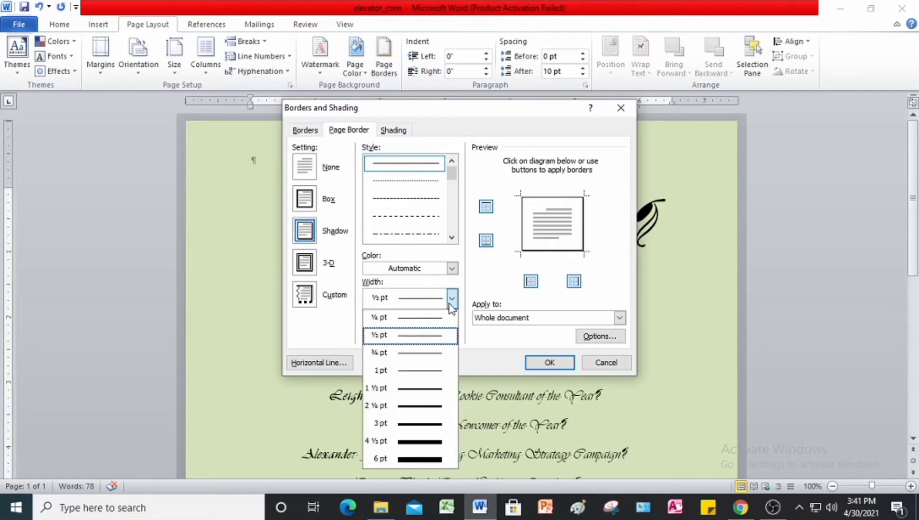
{"action": "left_click", "coordinate": [397, 426]}
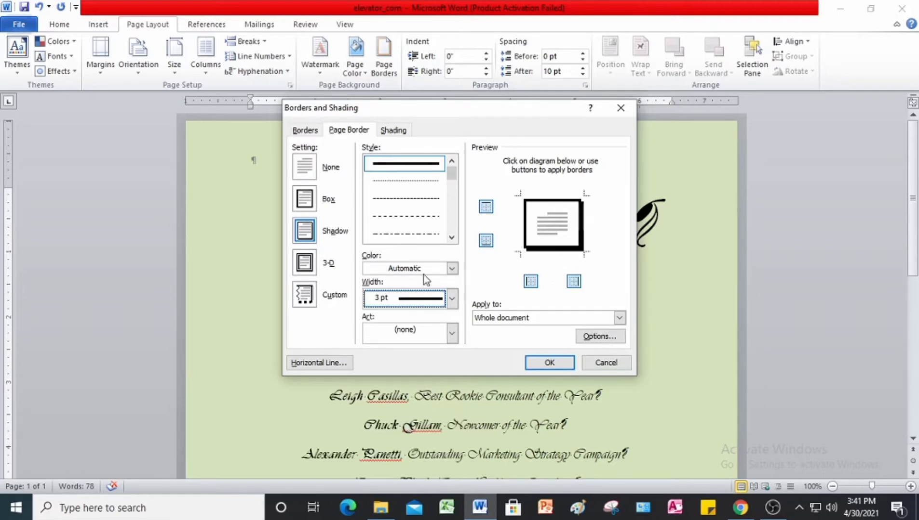
{"action": "left_click", "coordinate": [453, 270]}
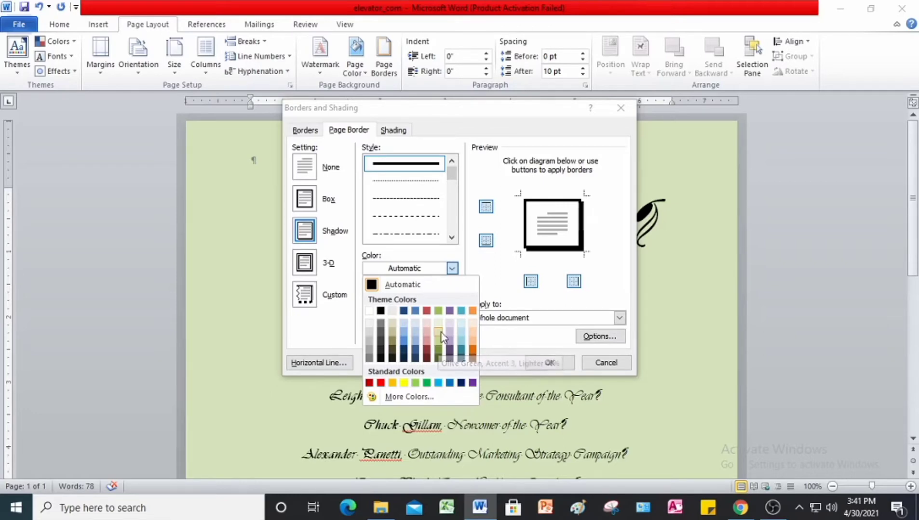
{"action": "left_click", "coordinate": [442, 358]}
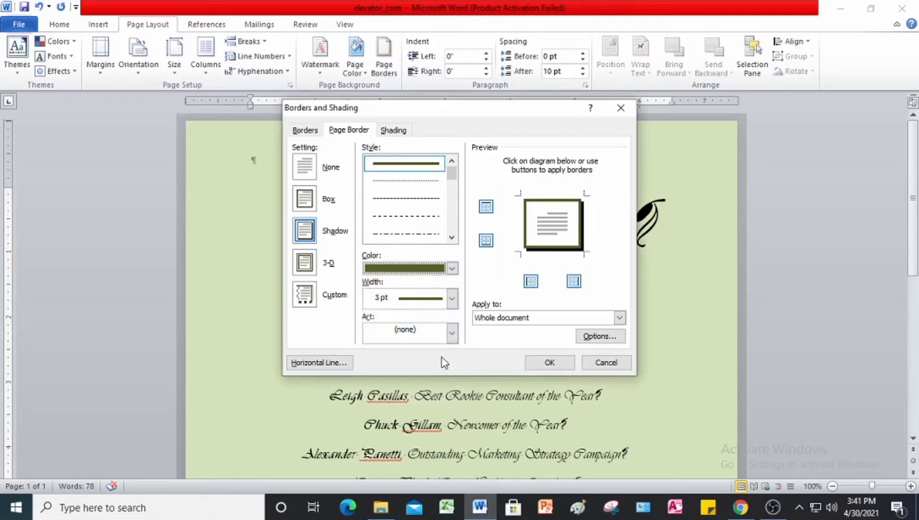
{"action": "left_click", "coordinate": [552, 363]}
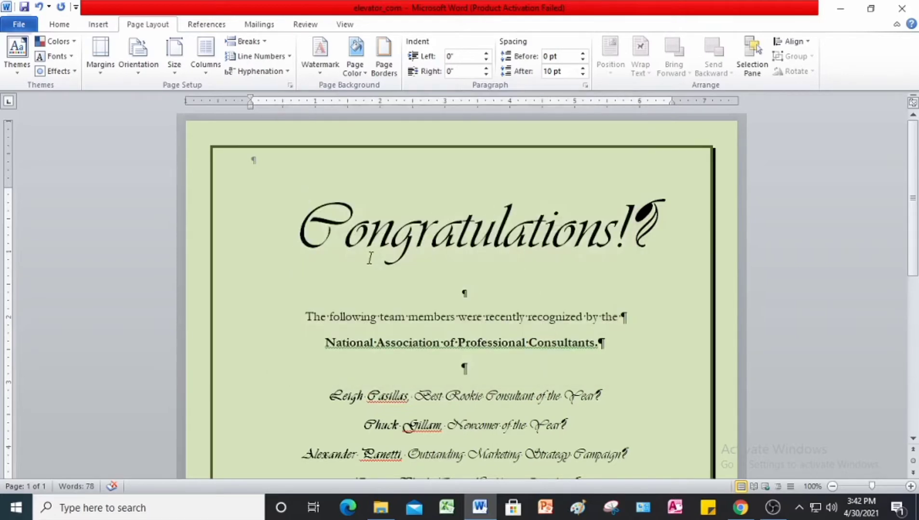
Step: Set a custom paper size with a height of 13" for the whole document, ignoring the suggested margin fix
{"action": "scroll", "coordinate": [370, 259], "scroll_direction": "down", "scroll_amount": 5}
{"action": "scroll", "coordinate": [370, 259], "scroll_direction": "down", "scroll_amount": 1}
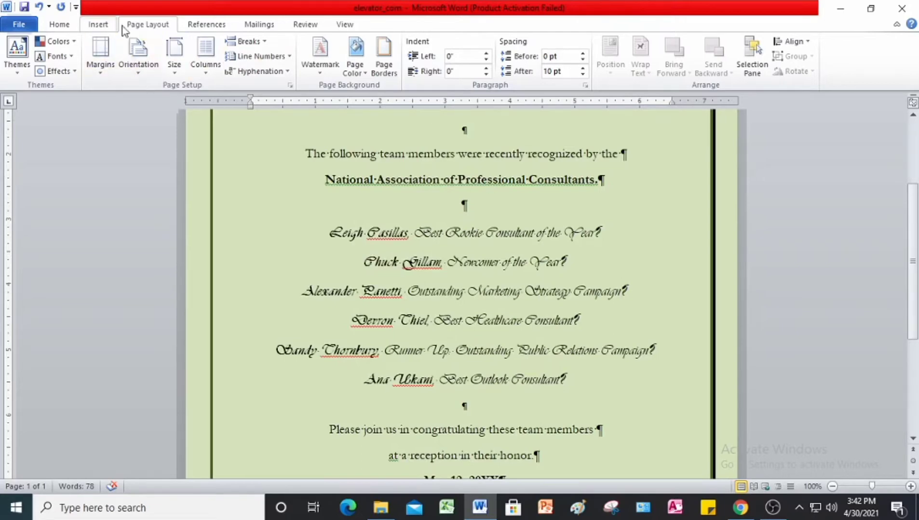
{"action": "left_click", "coordinate": [177, 72]}
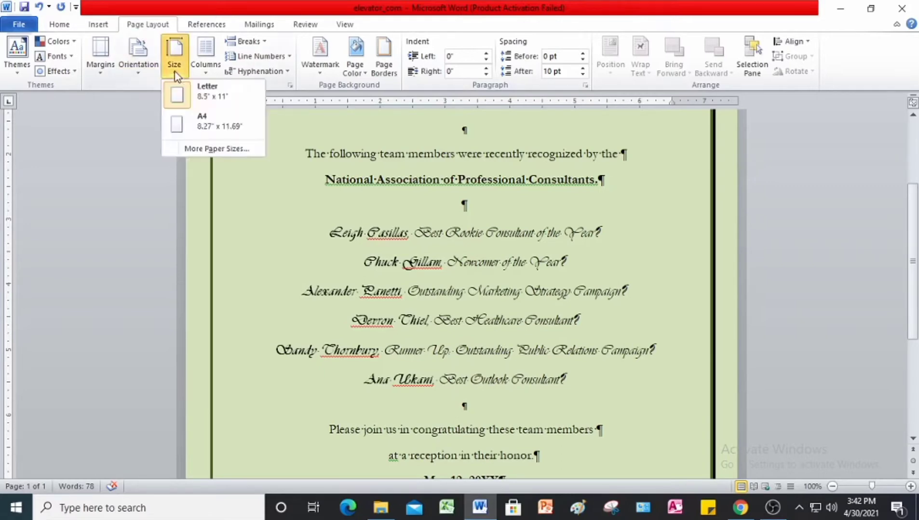
{"action": "left_click", "coordinate": [226, 153]}
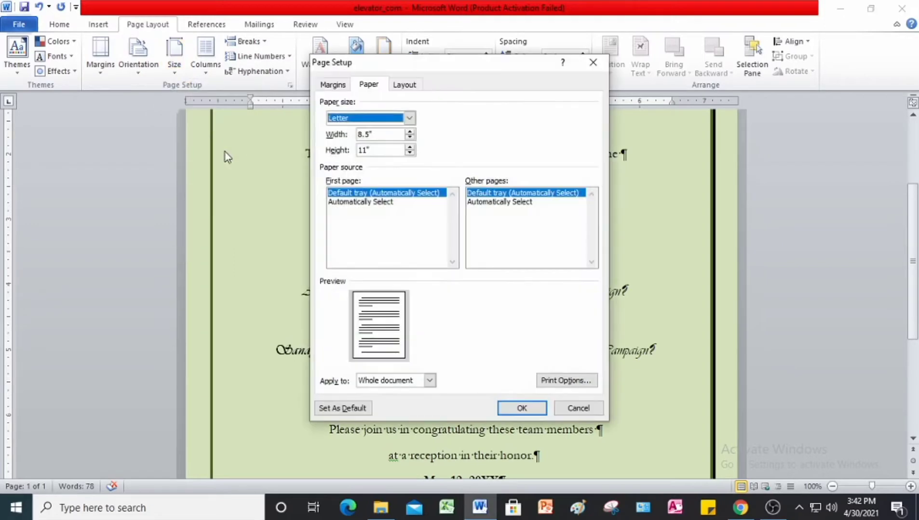
{"action": "left_click", "coordinate": [409, 121]}
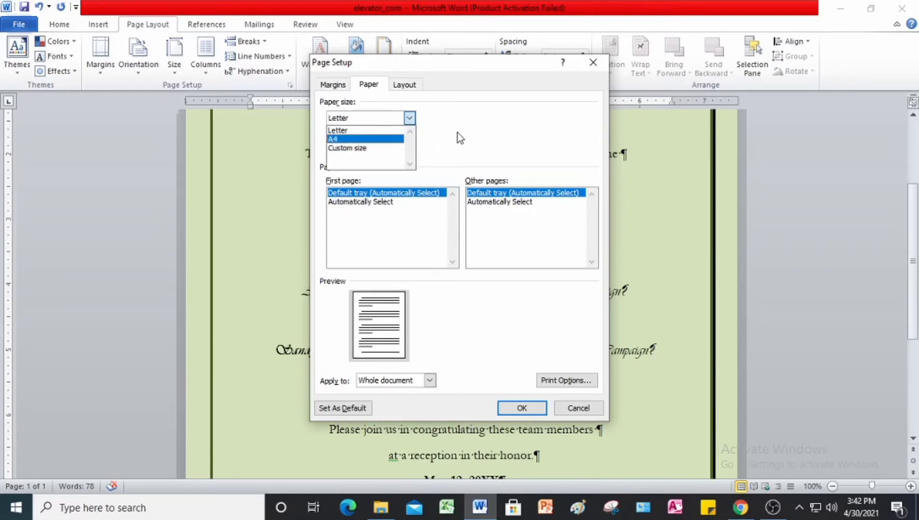
{"action": "left_click", "coordinate": [396, 148]}
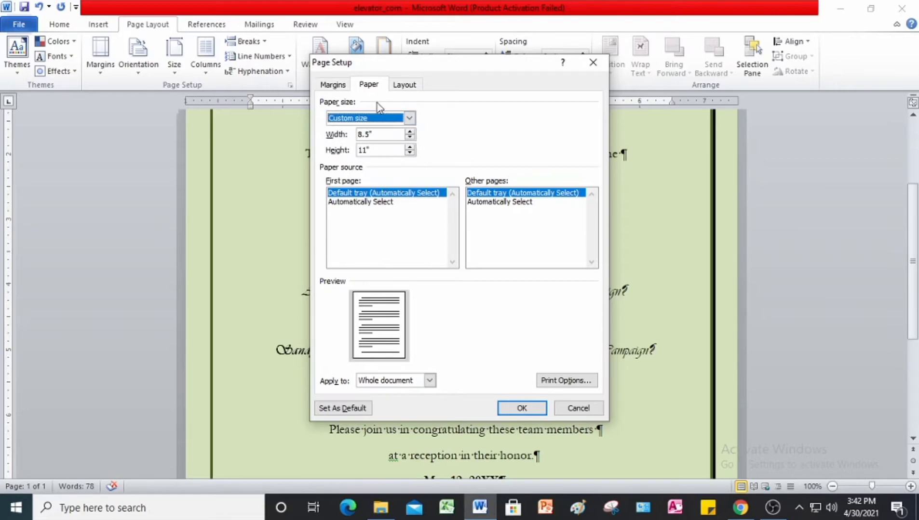
{"action": "left_click", "coordinate": [369, 148]}
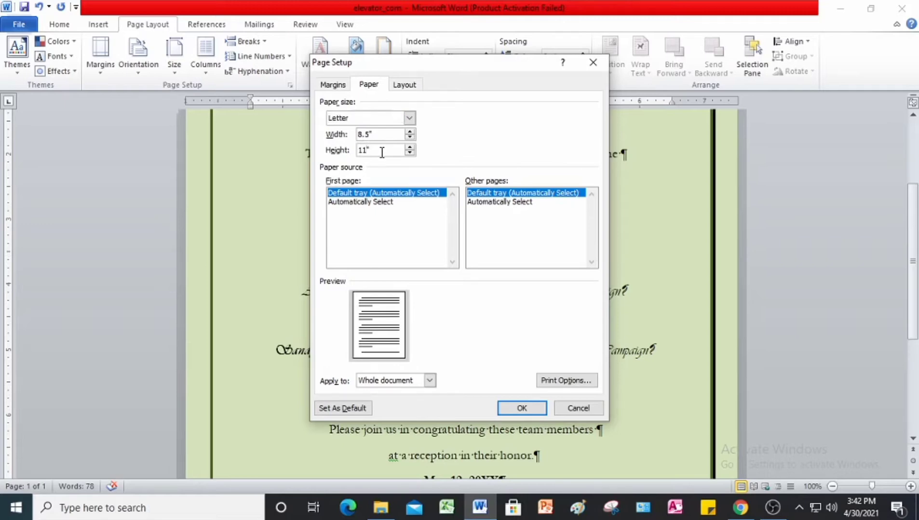
{"action": "key", "text": "BackSpace"}
{"action": "type", "text": "3"}
{"action": "left_click", "coordinate": [534, 413]}
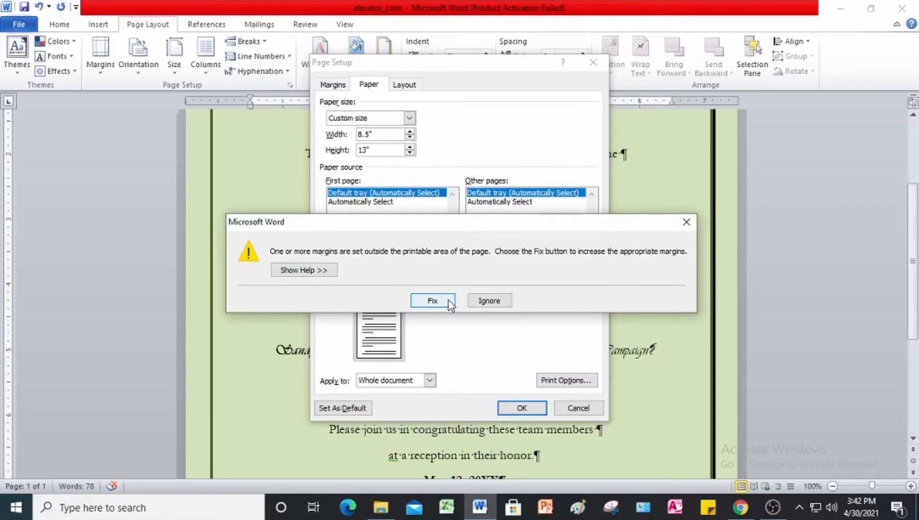
{"action": "left_click", "coordinate": [489, 302]}
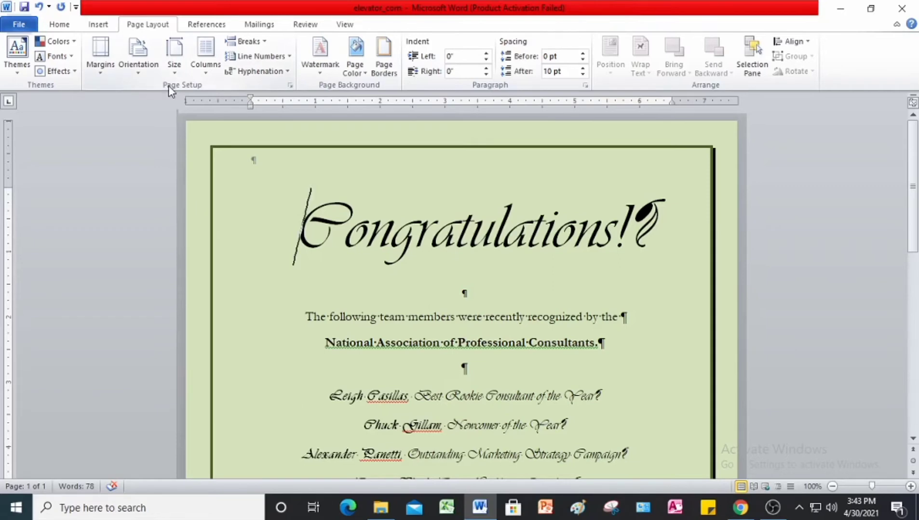
Step: Set the page's vertical alignment to Center for the whole document, ignoring the suggested margin fix
{"action": "left_click", "coordinate": [294, 87]}
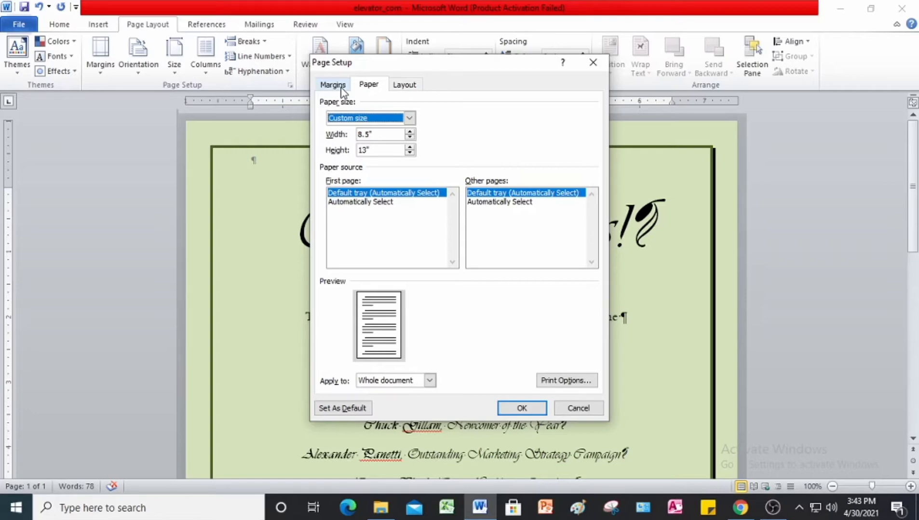
{"action": "left_click", "coordinate": [405, 89]}
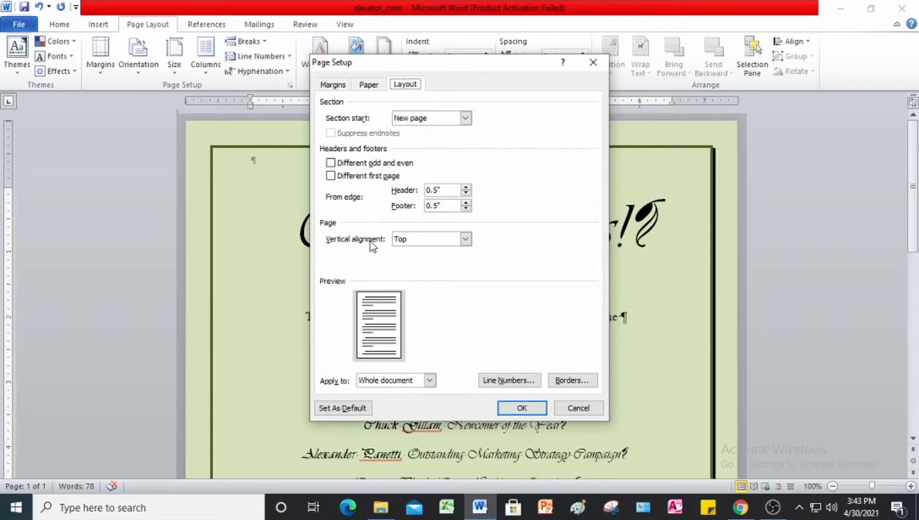
{"action": "left_click", "coordinate": [465, 239]}
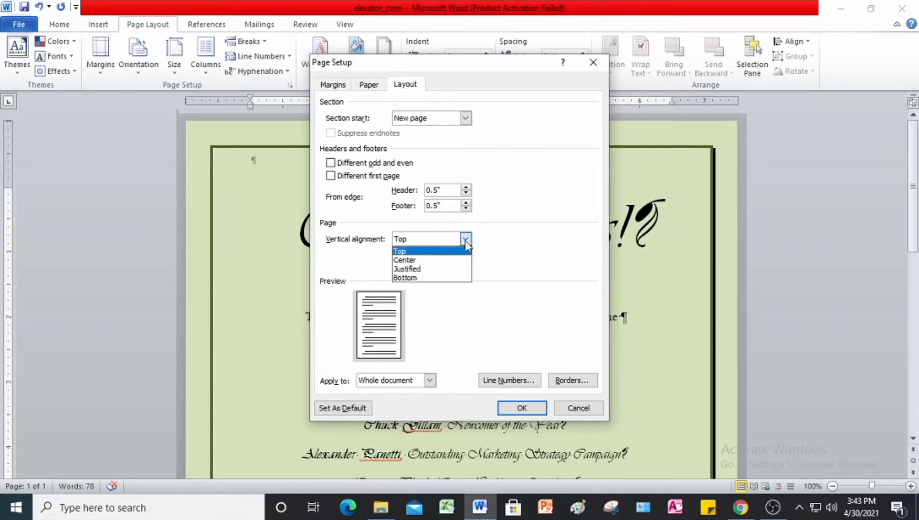
{"action": "left_click", "coordinate": [444, 260]}
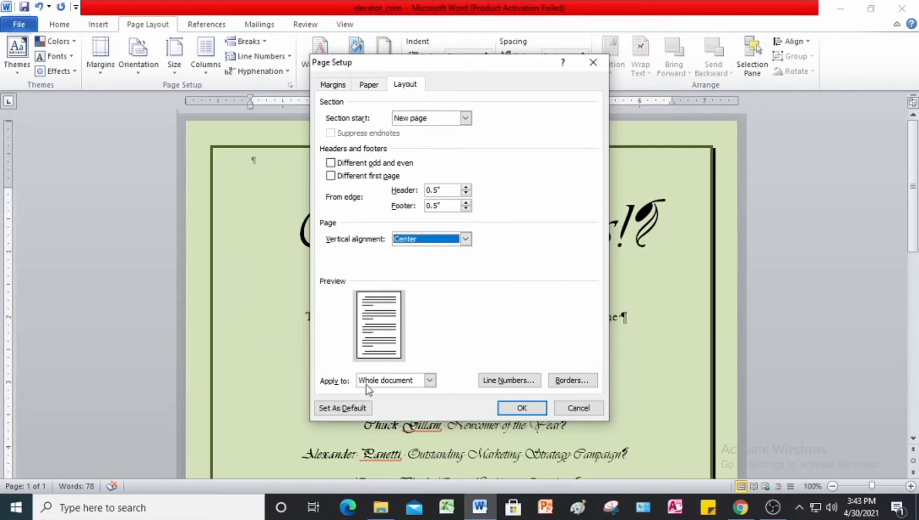
{"action": "left_click", "coordinate": [522, 410]}
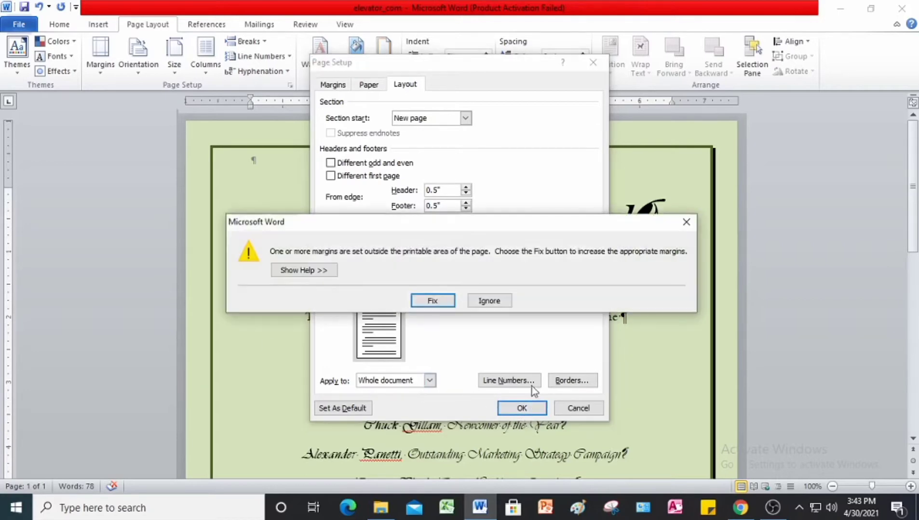
{"action": "left_click", "coordinate": [500, 302]}
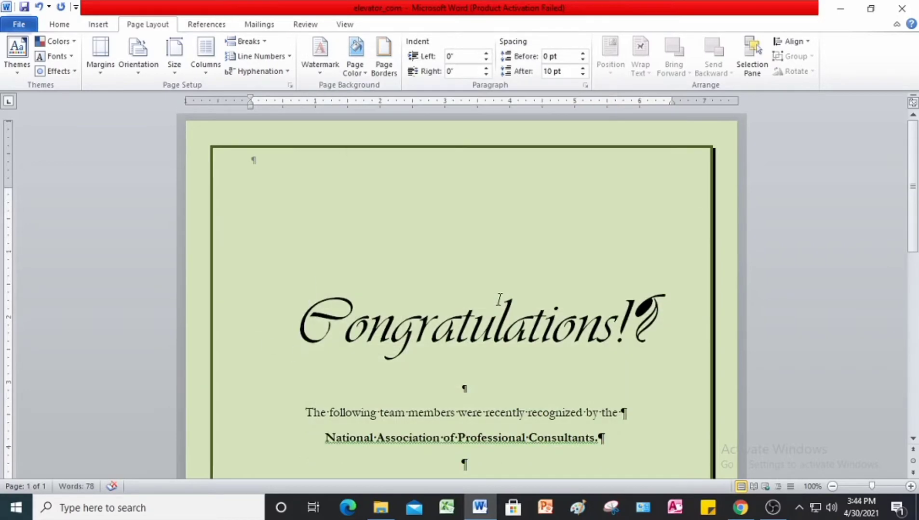
Step: Look over the centered announcement from its heading to its last line and save elevator_com
{"action": "scroll", "coordinate": [499, 300], "scroll_direction": "down", "scroll_amount": 6}
{"action": "scroll", "coordinate": [500, 299], "scroll_direction": "down", "scroll_amount": 6}
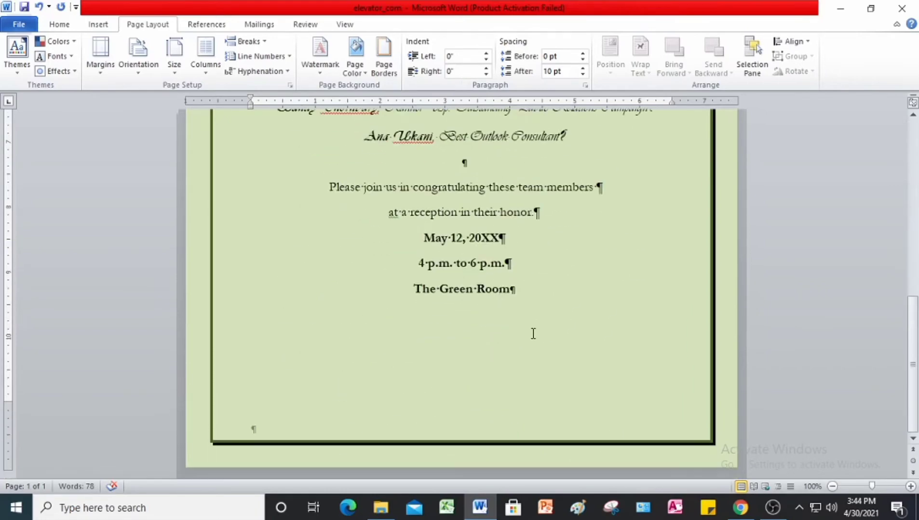
{"action": "scroll", "coordinate": [533, 334], "scroll_direction": "up", "scroll_amount": 6}
{"action": "scroll", "coordinate": [453, 336], "scroll_direction": "up", "scroll_amount": 3}
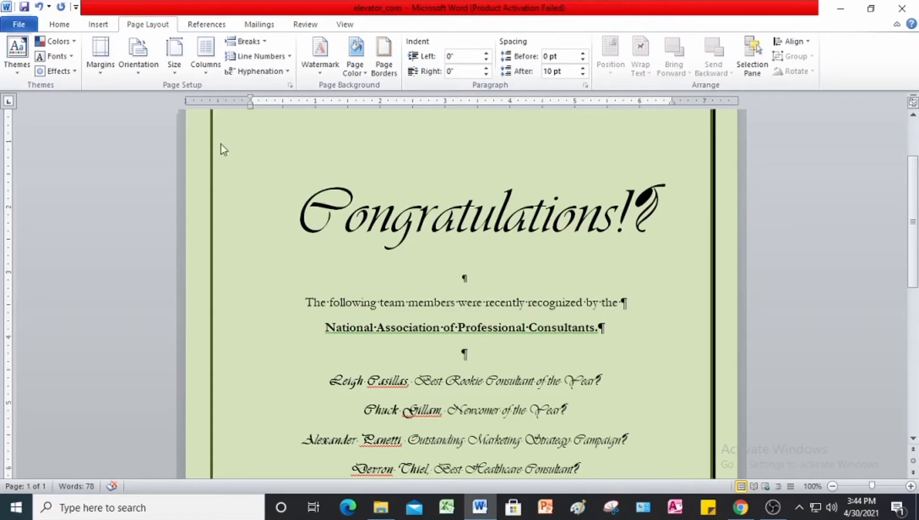
{"action": "left_click", "coordinate": [26, 11]}
Step: Display elevator_com as one whole page and close the document
{"action": "left_click", "coordinate": [350, 29]}
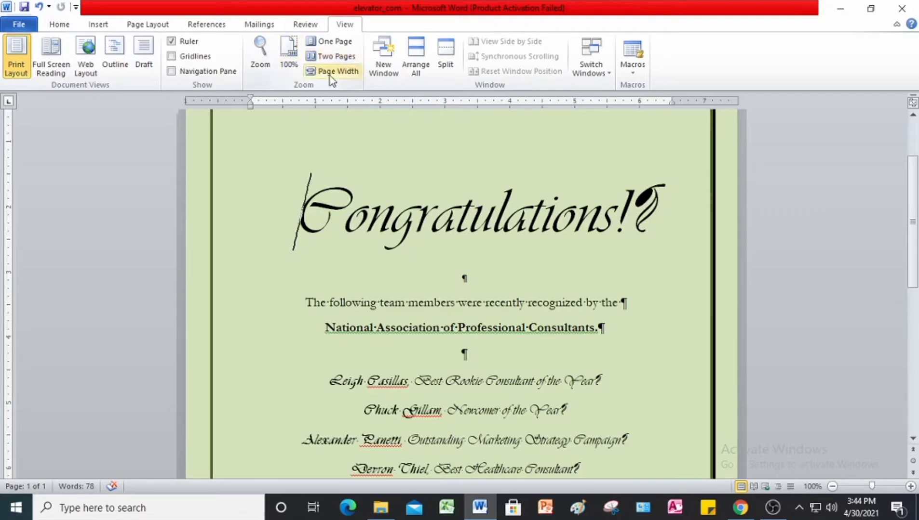
{"action": "left_click", "coordinate": [348, 44]}
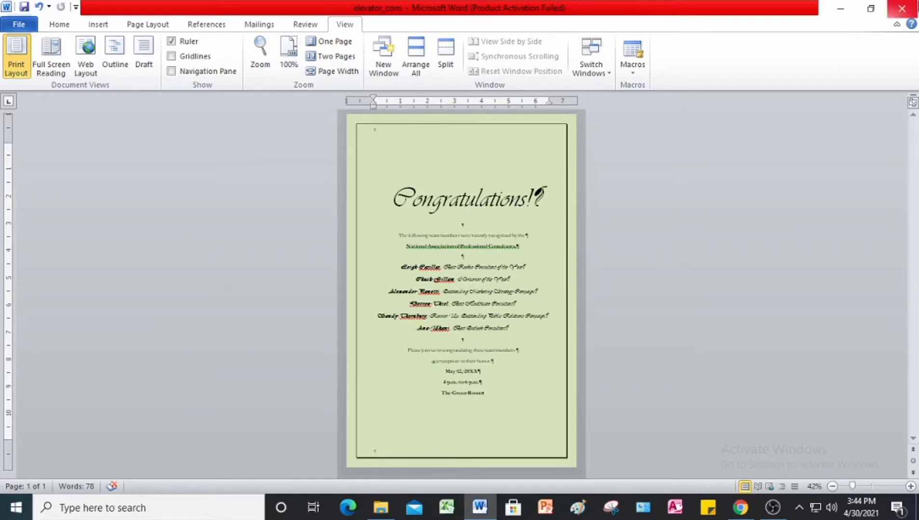
{"action": "left_click", "coordinate": [910, 8]}
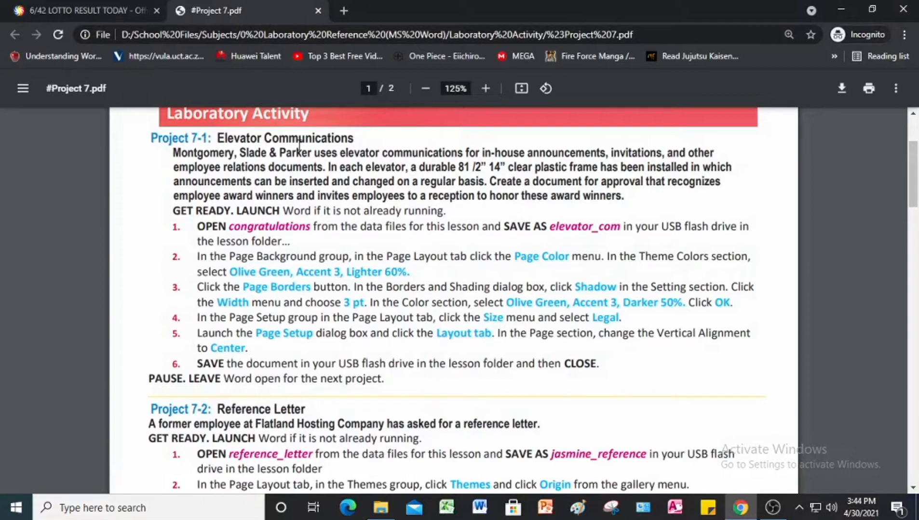
Step: Bring the Project 7-2 instructions into view in the PDF, then start Microsoft Word and dismiss its Activation Wizard
{"action": "scroll", "coordinate": [372, 314], "scroll_direction": "down", "scroll_amount": 4}
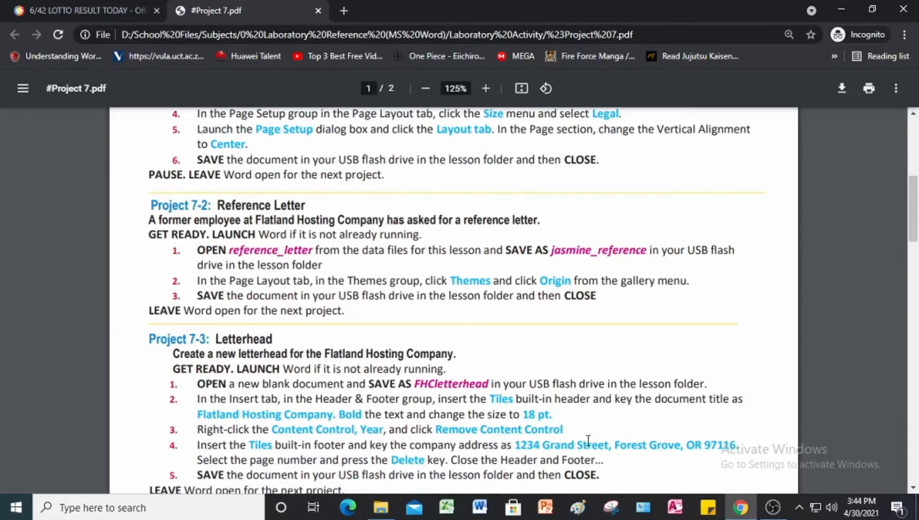
{"action": "left_click", "coordinate": [479, 507]}
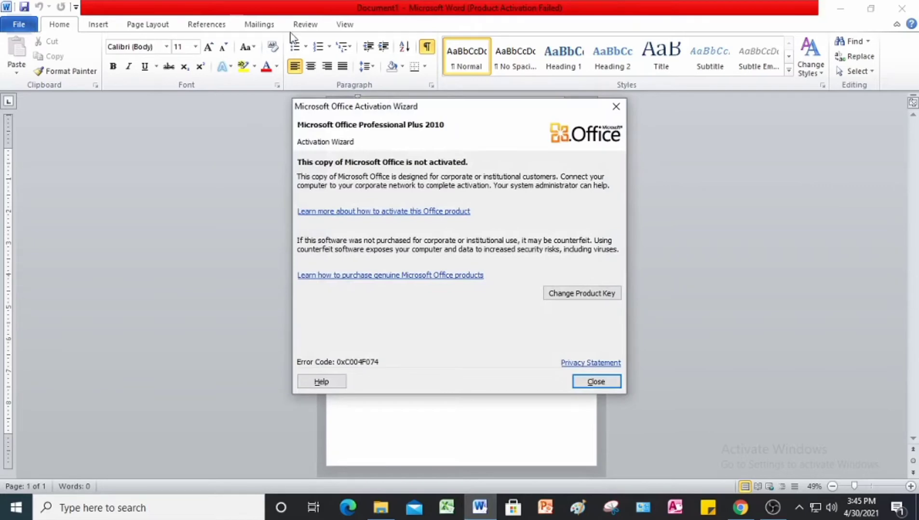
{"action": "left_click", "coordinate": [616, 106]}
Step: Open the reference_letter document from the Lesson 7 folder on Local Disk (D:)
{"action": "left_click", "coordinate": [30, 28]}
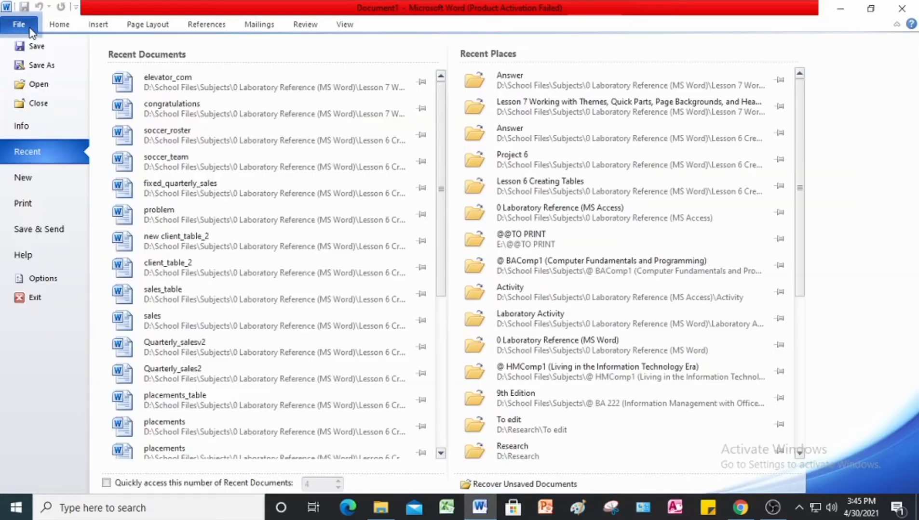
{"action": "left_click", "coordinate": [38, 85]}
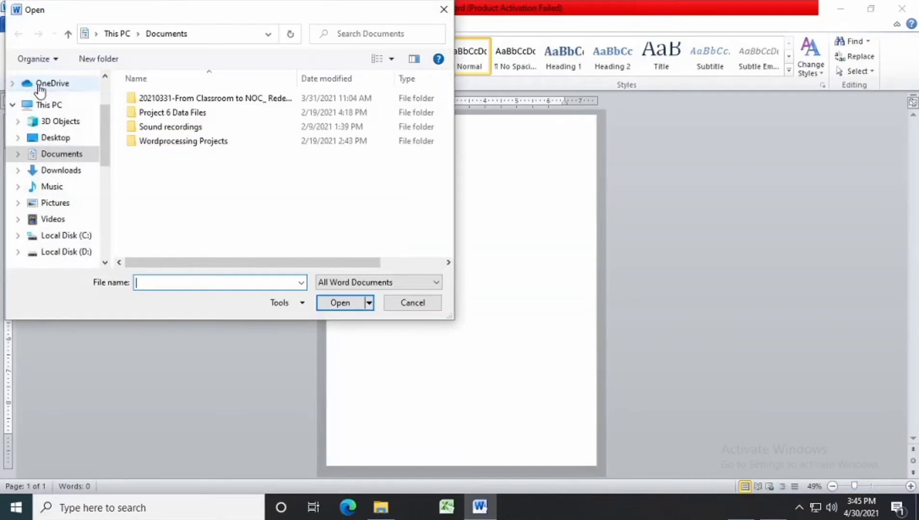
{"action": "scroll", "coordinate": [38, 89], "scroll_direction": "up", "scroll_amount": 2}
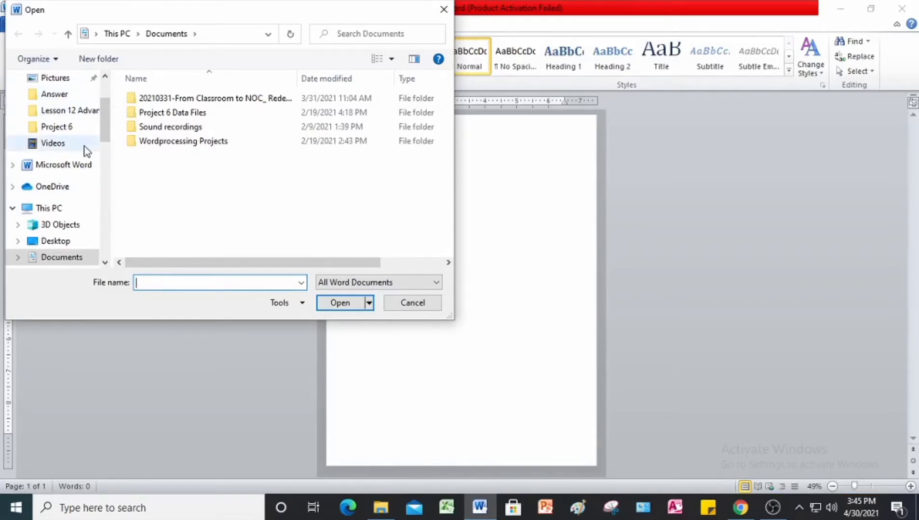
{"action": "scroll", "coordinate": [86, 151], "scroll_direction": "up", "scroll_amount": 2}
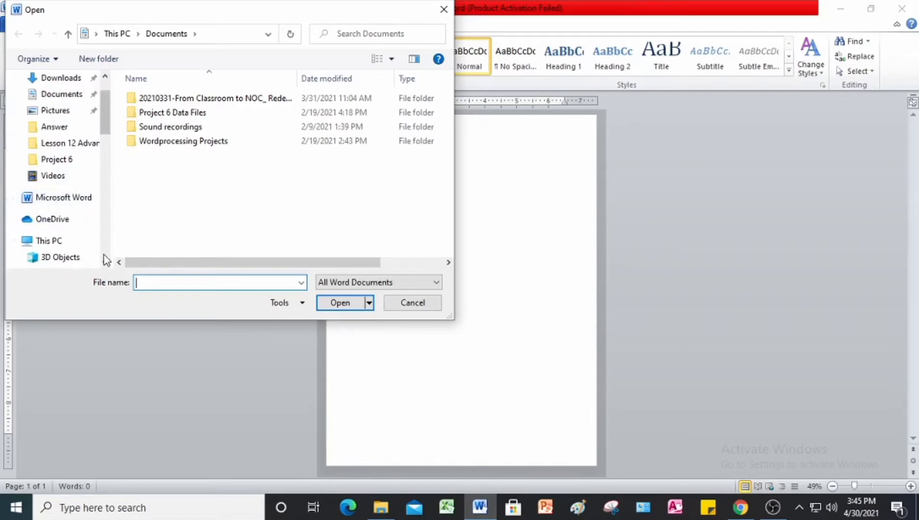
{"action": "scroll", "coordinate": [93, 238], "scroll_direction": "down", "scroll_amount": 2}
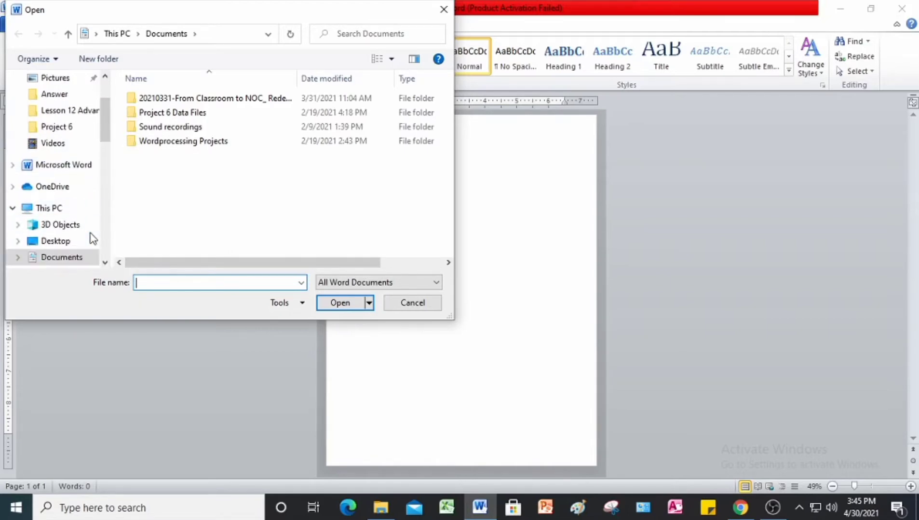
{"action": "scroll", "coordinate": [82, 218], "scroll_direction": "down", "scroll_amount": 2}
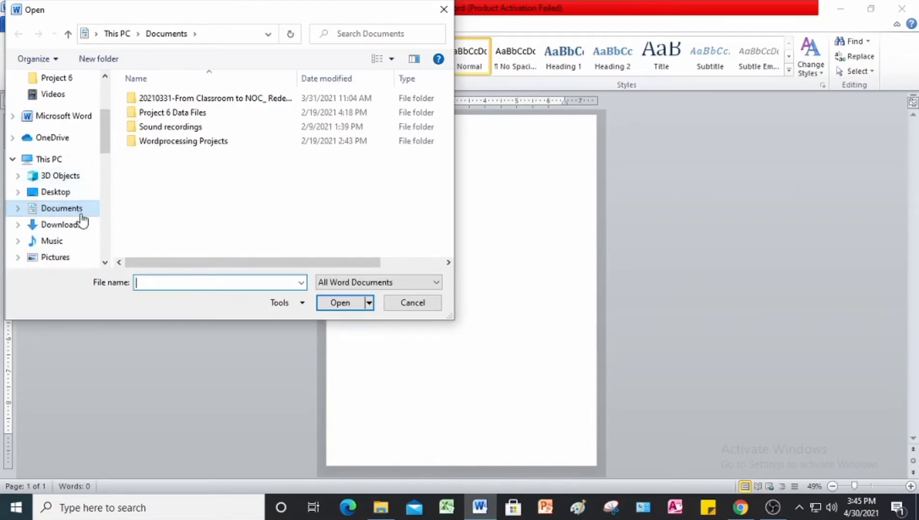
{"action": "left_click", "coordinate": [77, 253]}
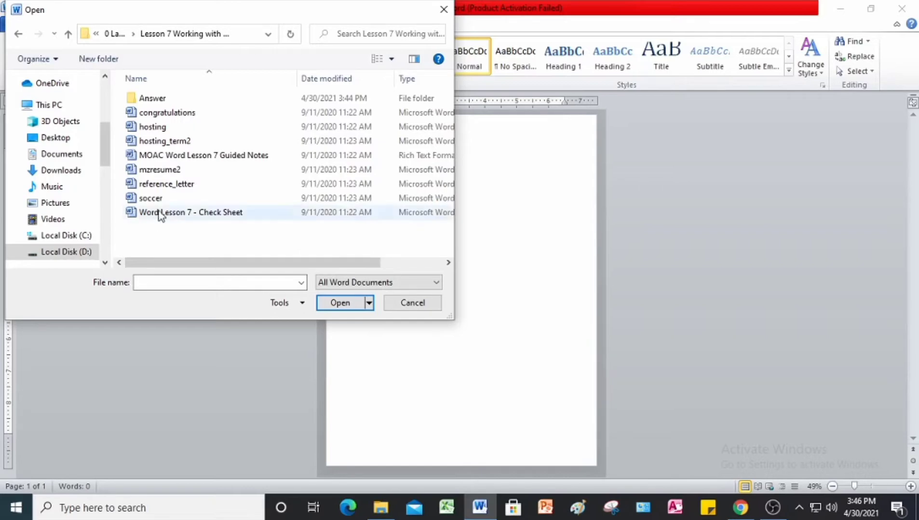
{"action": "left_click", "coordinate": [168, 183]}
{"action": "left_click", "coordinate": [337, 303]}
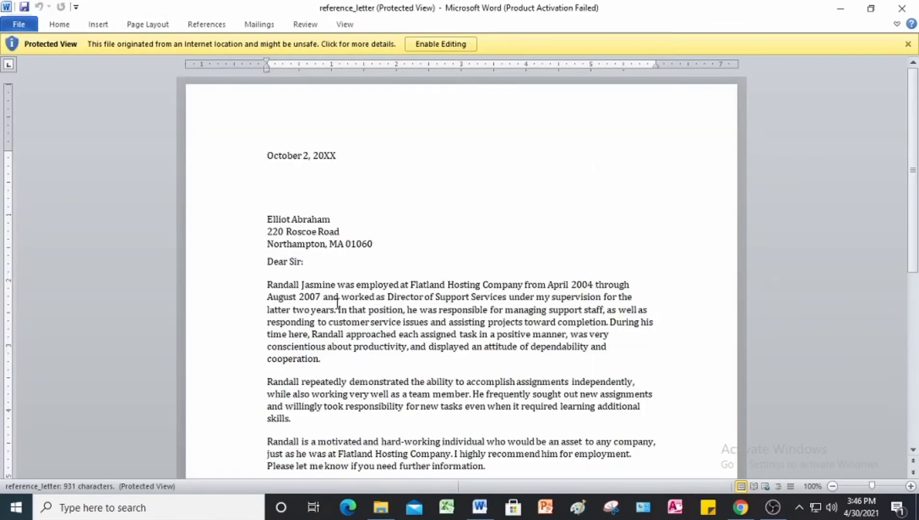
Step: Enable editing of the reference letter and hide its formatting marks
{"action": "left_click", "coordinate": [451, 44]}
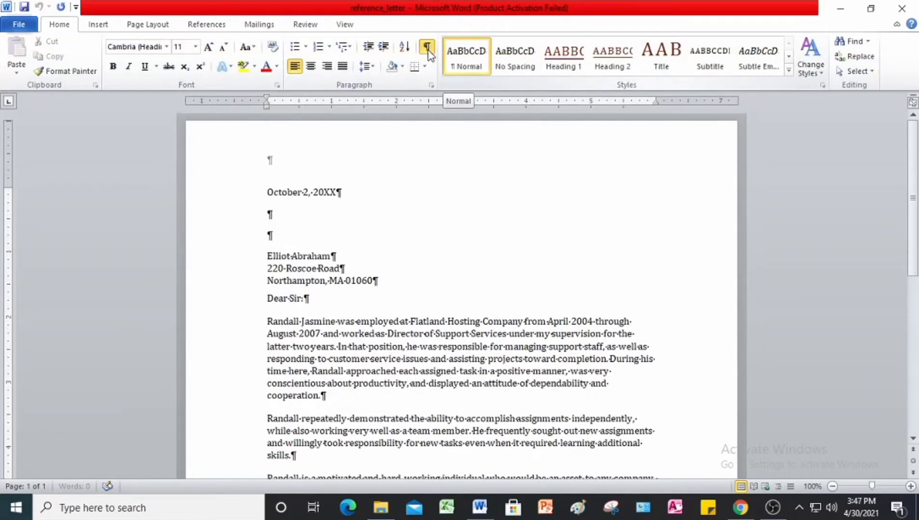
{"action": "left_click", "coordinate": [427, 48]}
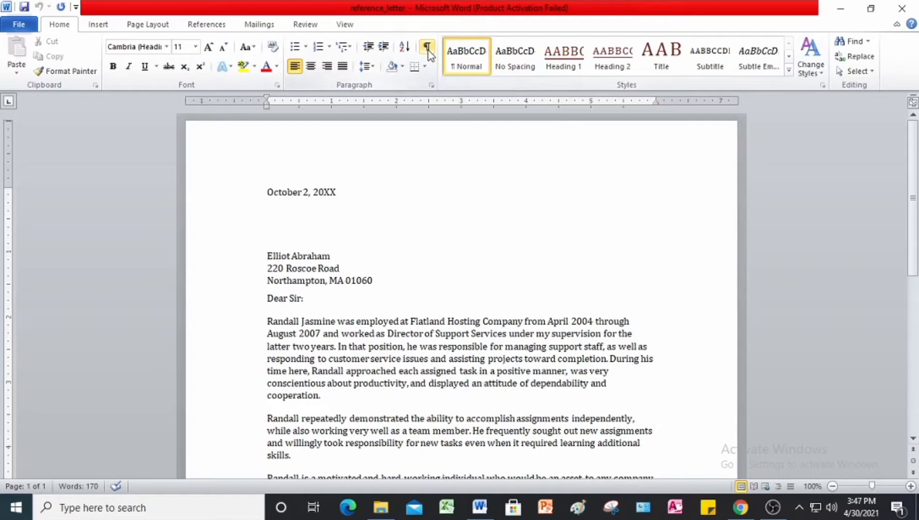
Step: Save a copy of the letter as jasmine_reference in the Answer folder
{"action": "left_click", "coordinate": [31, 28]}
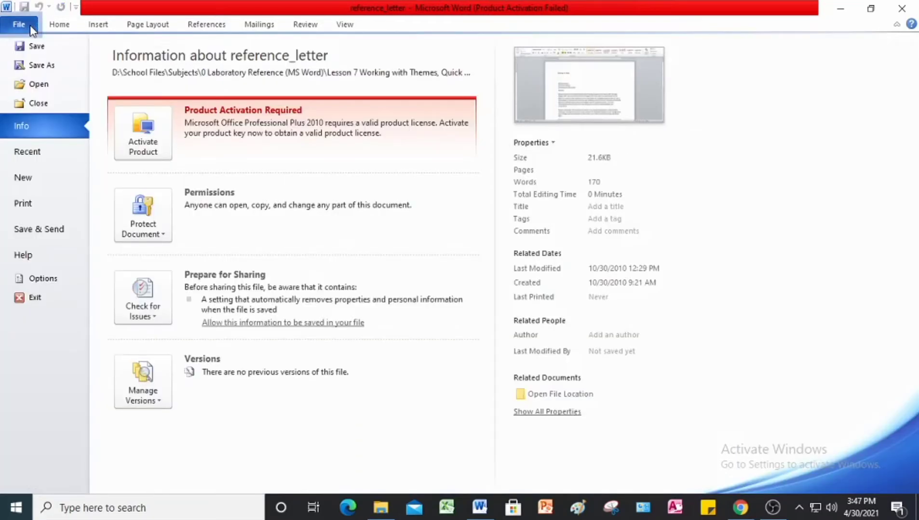
{"action": "left_click", "coordinate": [35, 61]}
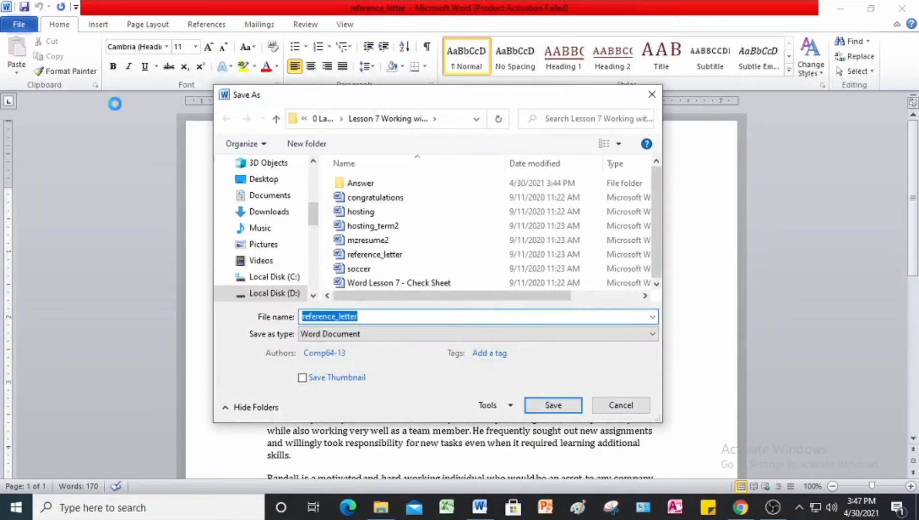
{"action": "double_click", "coordinate": [366, 184]}
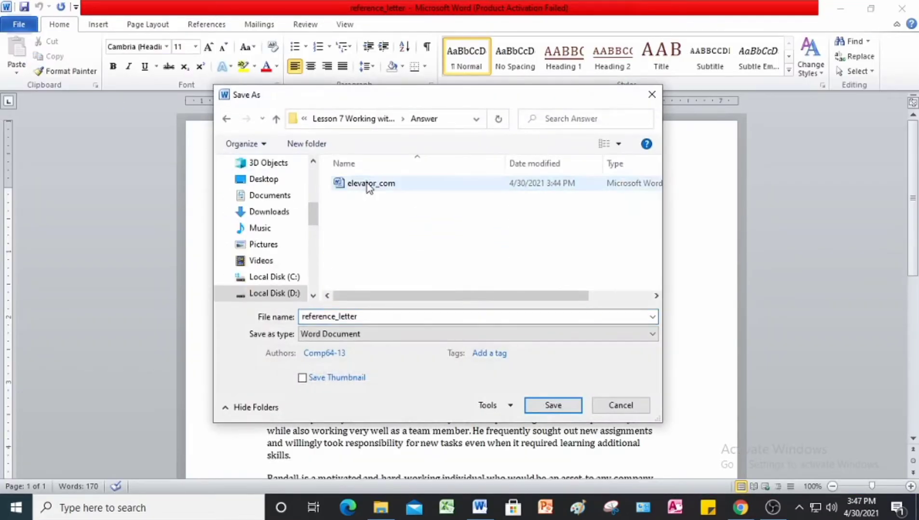
{"action": "left_click", "coordinate": [368, 317]}
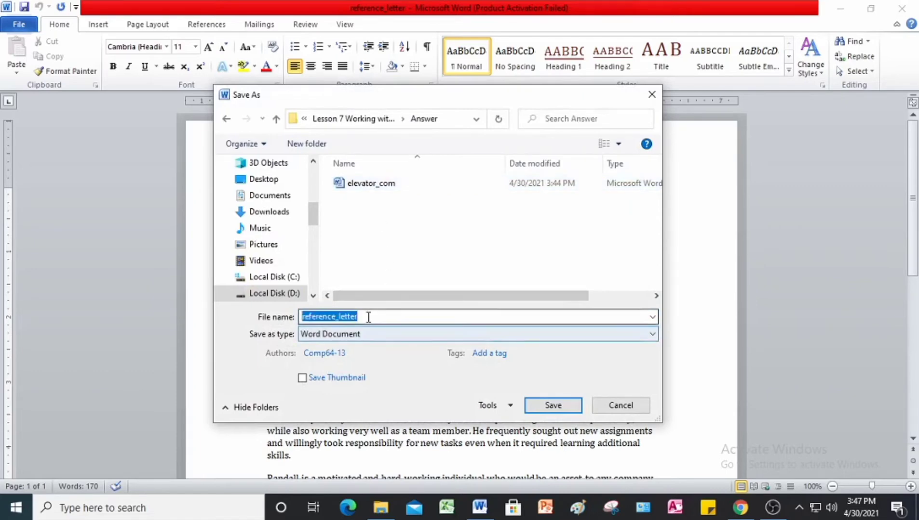
{"action": "key", "text": "BackSpace"}
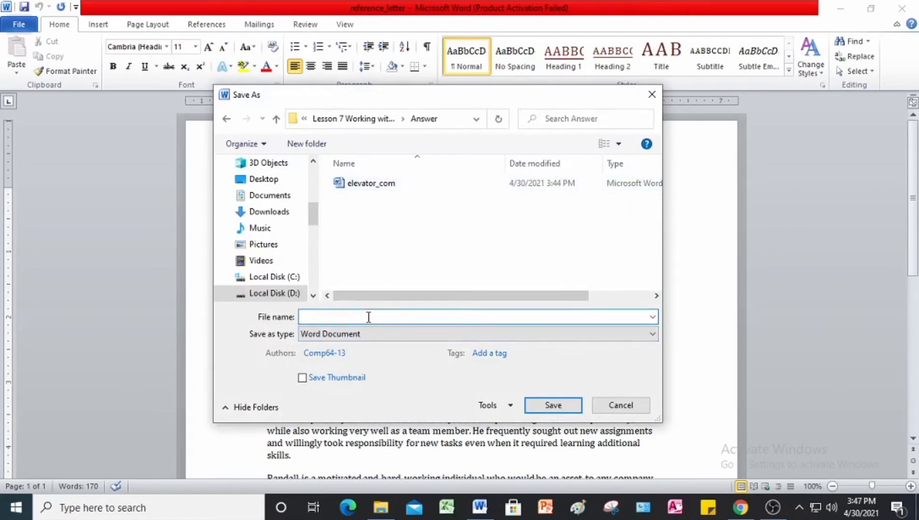
{"action": "type", "text": "jasmine_reference"}
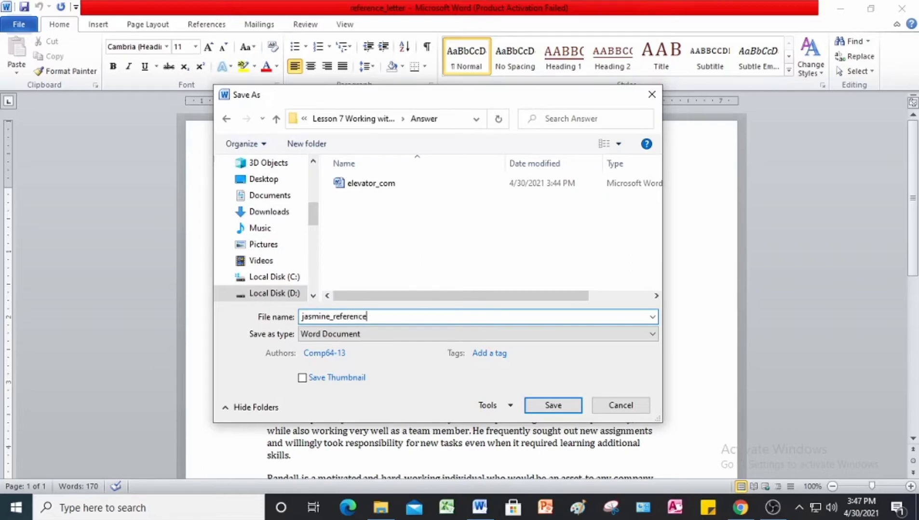
{"action": "left_click", "coordinate": [540, 406]}
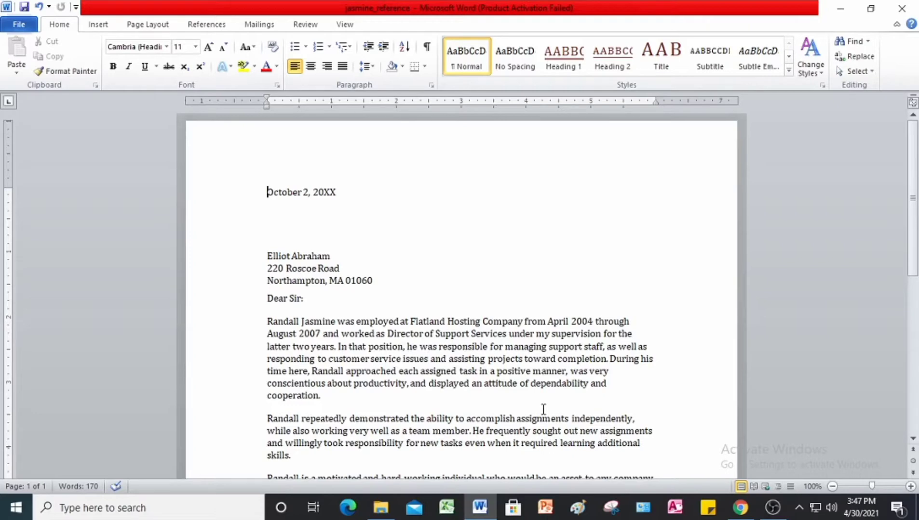
Step: Apply the built-in Origin theme to the reference letter
{"action": "left_click", "coordinate": [153, 27]}
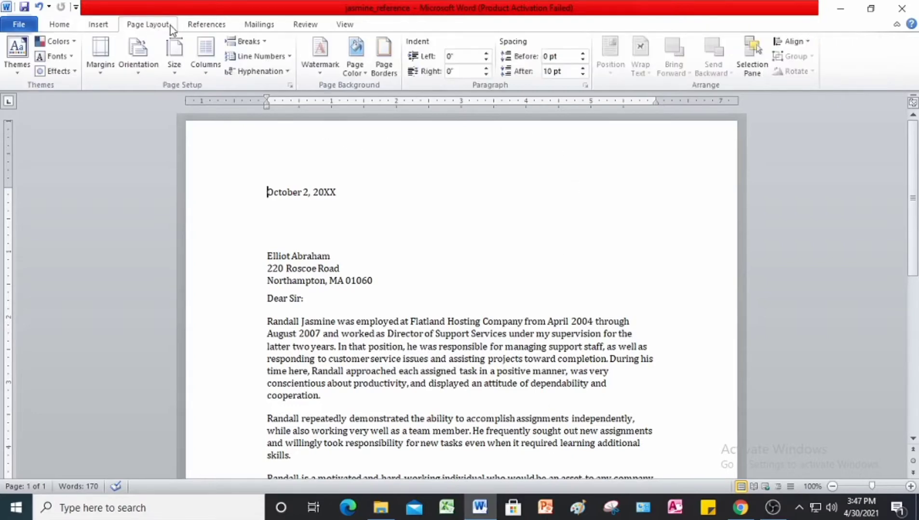
{"action": "left_click", "coordinate": [17, 67]}
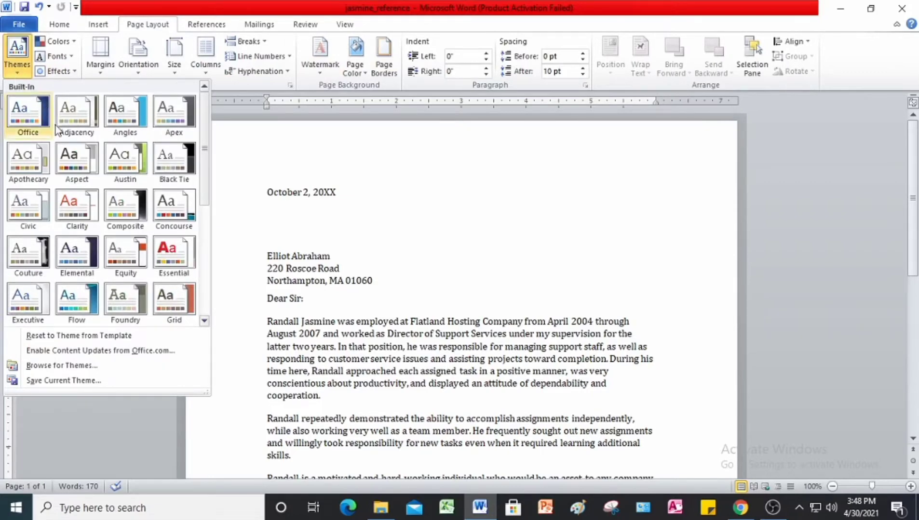
{"action": "scroll", "coordinate": [120, 142], "scroll_direction": "down", "scroll_amount": 5}
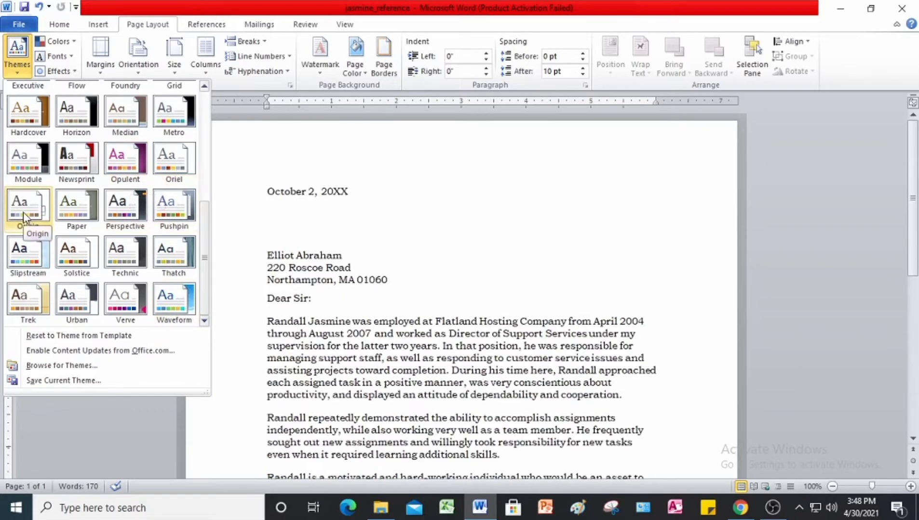
{"action": "left_click", "coordinate": [29, 213]}
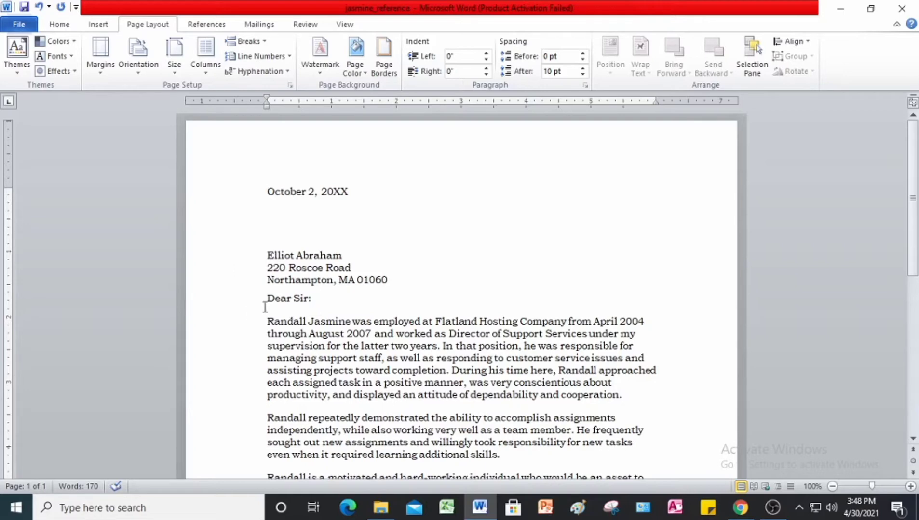
Step: Save the changes to jasmine_reference and close the document
{"action": "left_click", "coordinate": [24, 7]}
{"action": "left_click", "coordinate": [906, 11]}
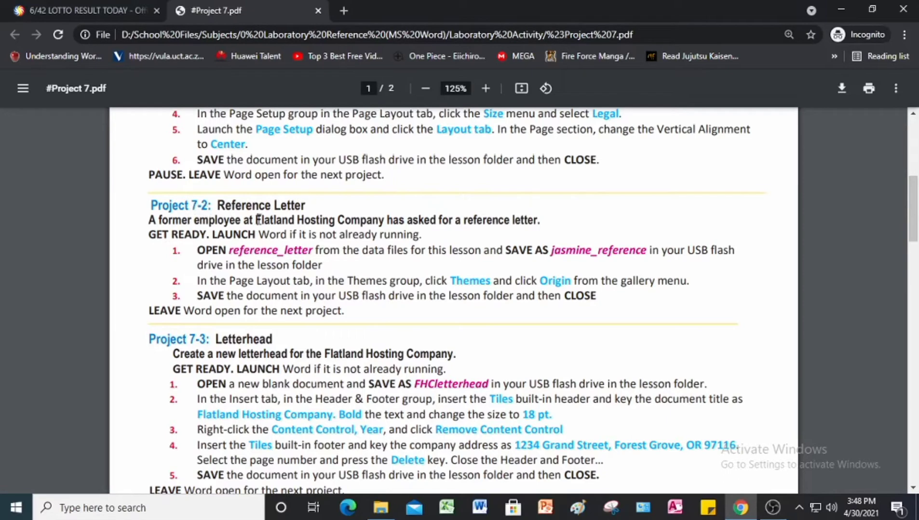
Step: Review the Project 7-3 Letterhead instructions and start a new blank document in Word
{"action": "scroll", "coordinate": [259, 220], "scroll_direction": "down", "scroll_amount": 3}
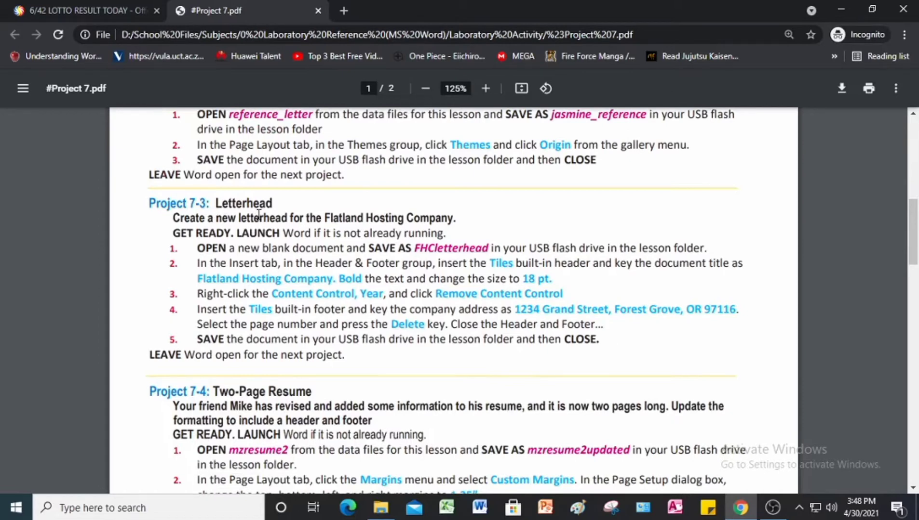
{"action": "scroll", "coordinate": [259, 217], "scroll_direction": "down", "scroll_amount": 1}
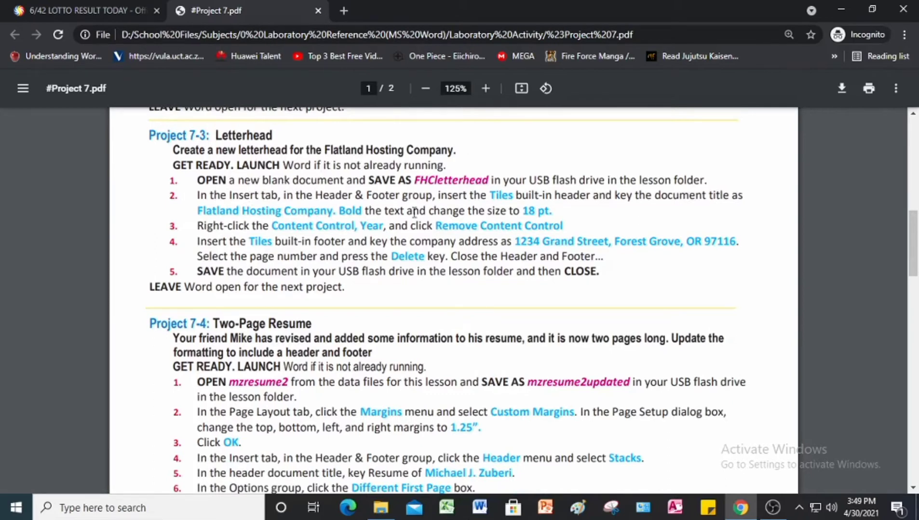
{"action": "left_click", "coordinate": [490, 515]}
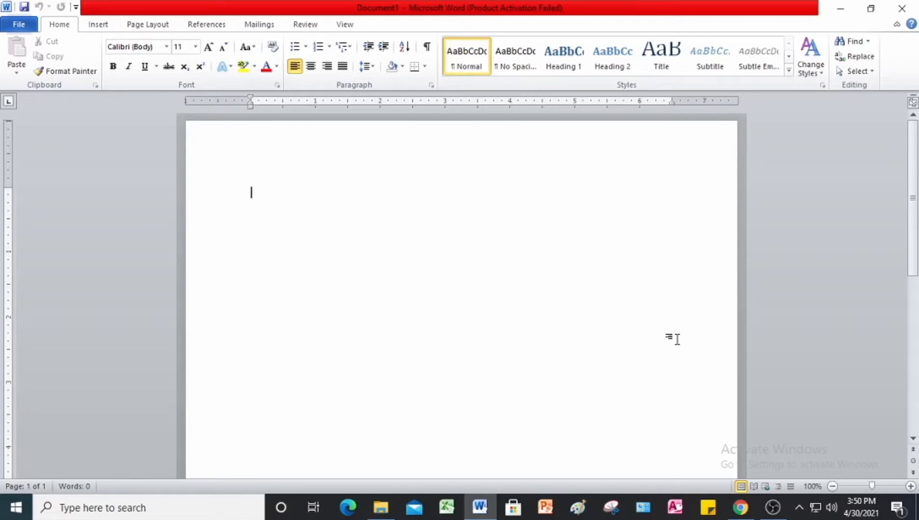
Step: Save the blank document as FHCletterhead in the Lesson 7 Answer folder
{"action": "left_click", "coordinate": [19, 24]}
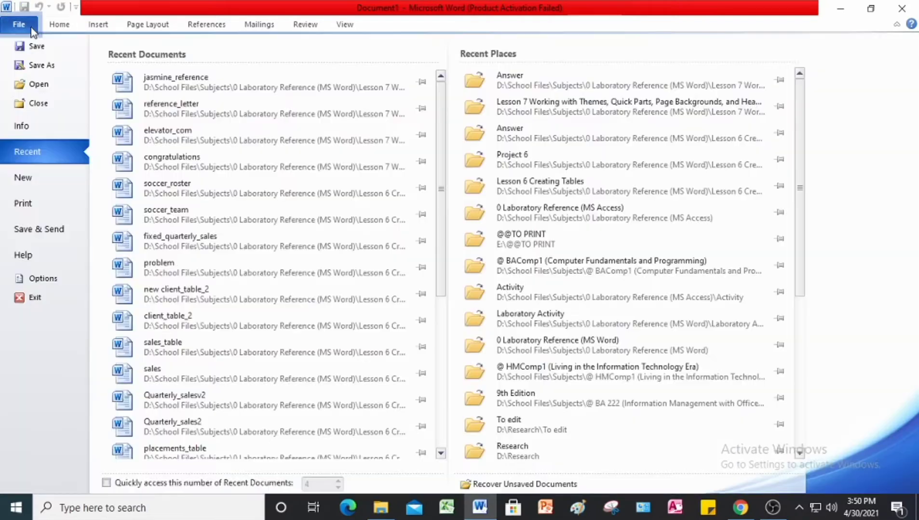
{"action": "left_click", "coordinate": [37, 46]}
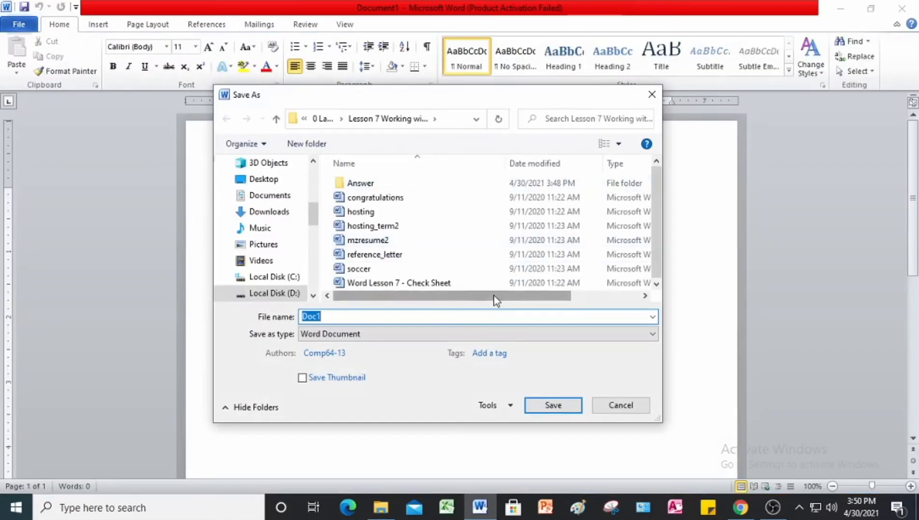
{"action": "double_click", "coordinate": [360, 182]}
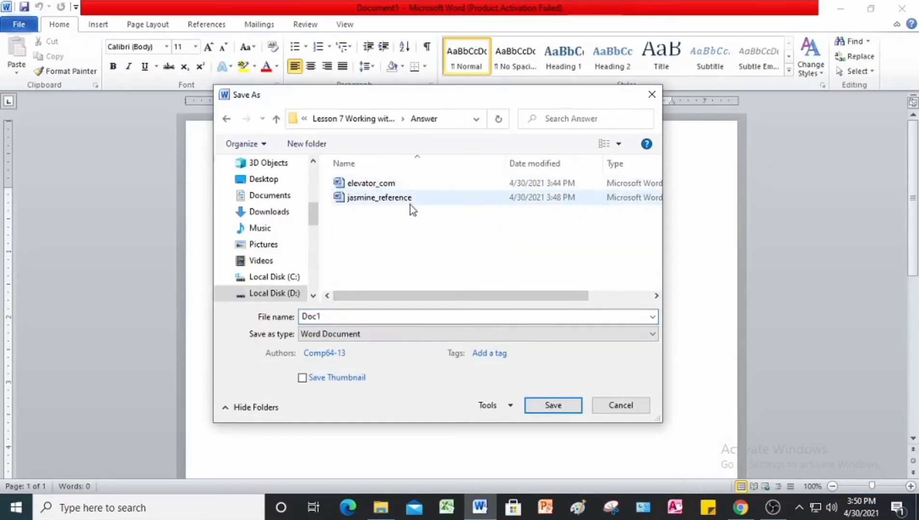
{"action": "double_click", "coordinate": [356, 316]}
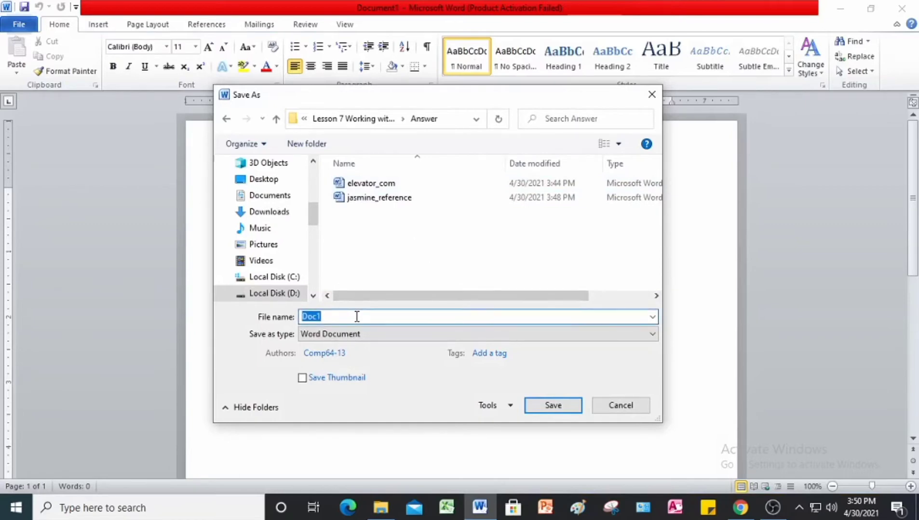
{"action": "type", "text": "FHCletterhead"}
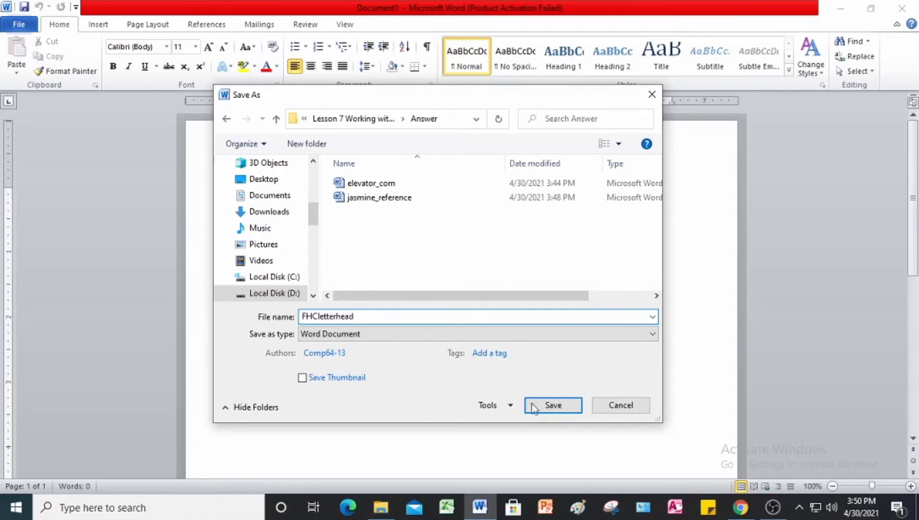
{"action": "left_click", "coordinate": [560, 407]}
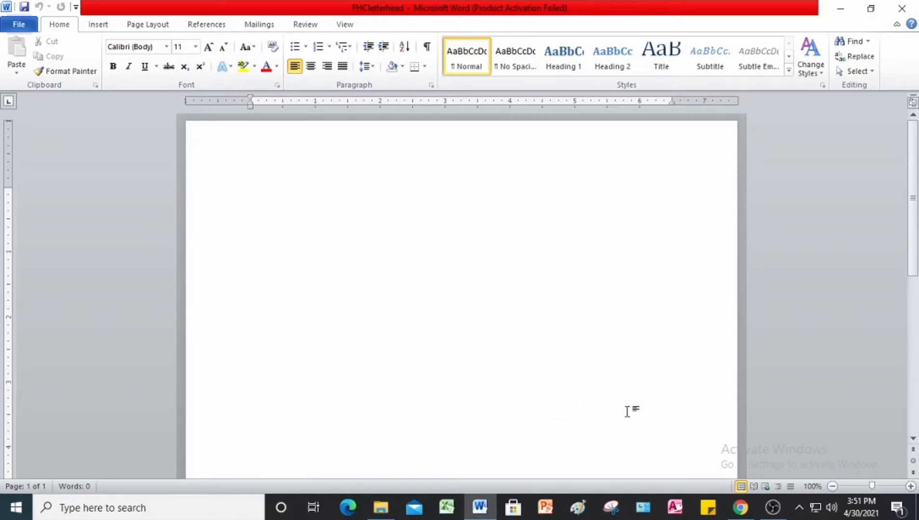
Step: Insert the built-in Tiles header into the letterhead document
{"action": "left_click", "coordinate": [97, 25]}
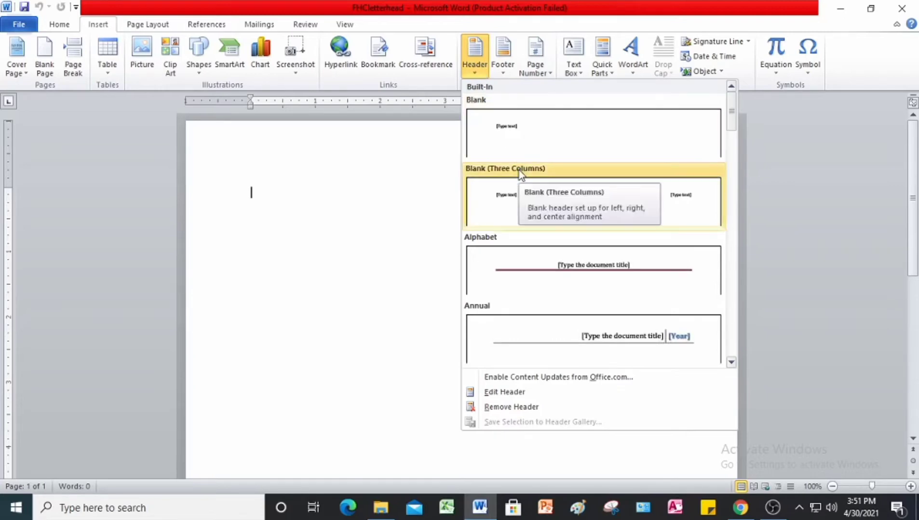
{"action": "scroll", "coordinate": [519, 170], "scroll_direction": "down", "scroll_amount": 10}
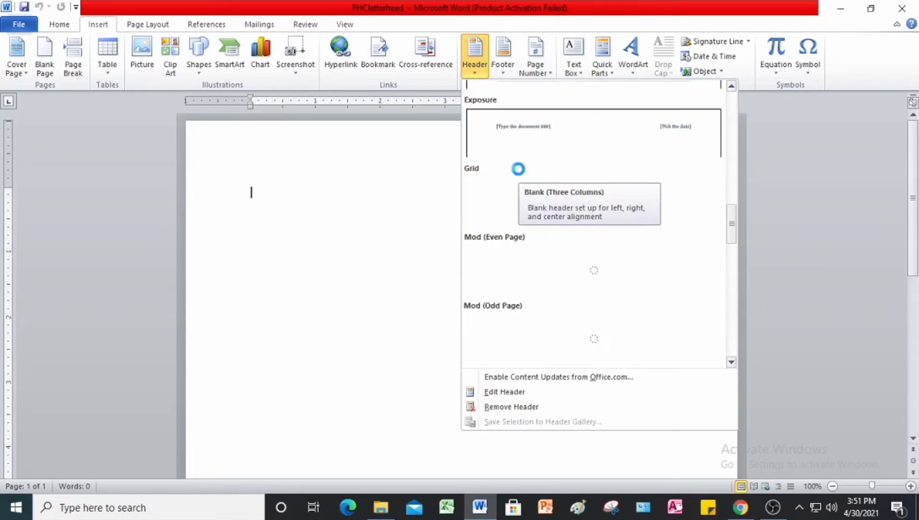
{"action": "scroll", "coordinate": [518, 168], "scroll_direction": "down", "scroll_amount": 8}
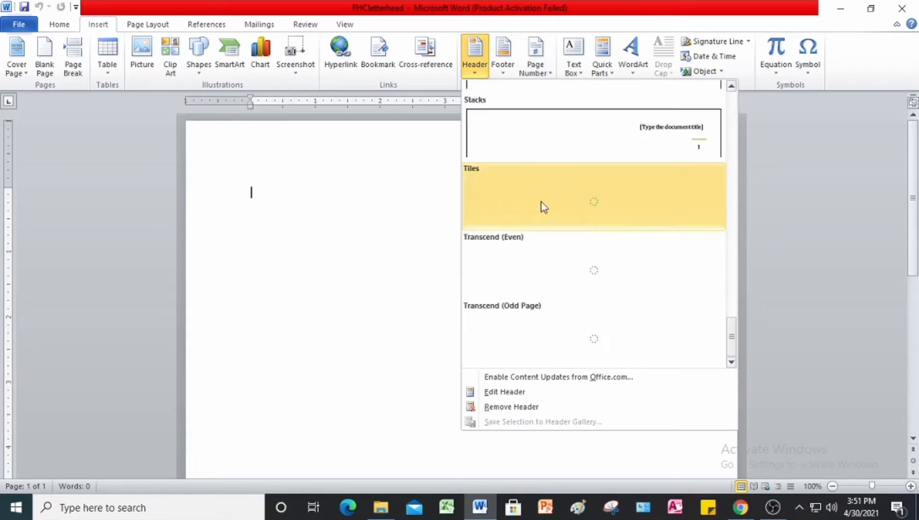
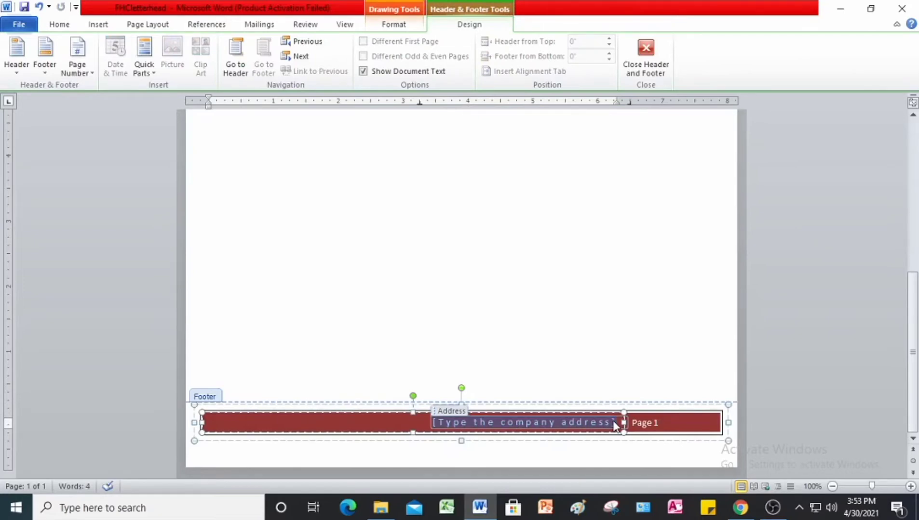
Step: Enter the company's full postal address in the address placeholder of the Tiles footer
{"action": "type", "text": "123"}
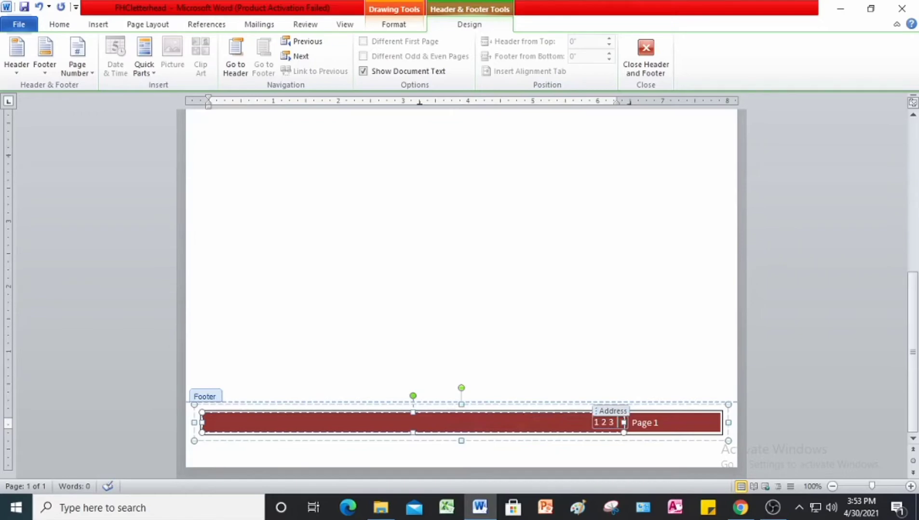
{"action": "type", "text": "4"}
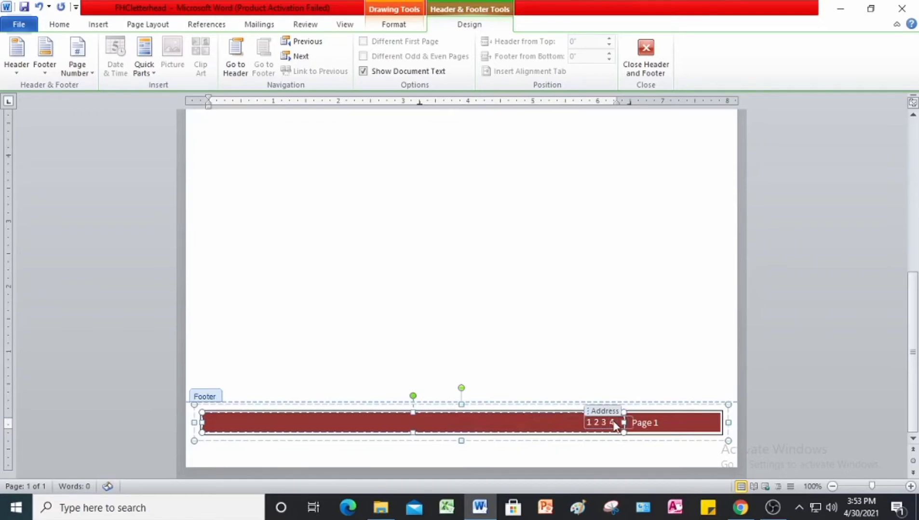
{"action": "type", "text": " Gra"}
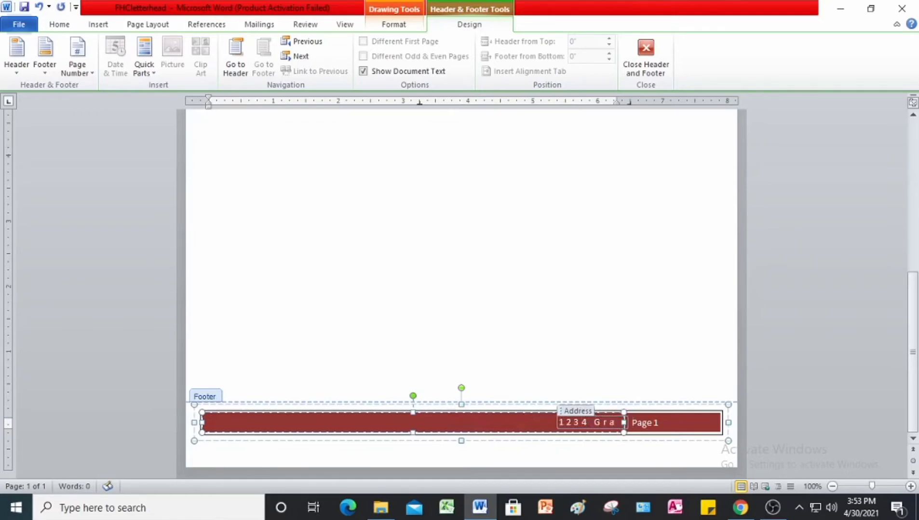
{"action": "type", "text": "nd Street"}
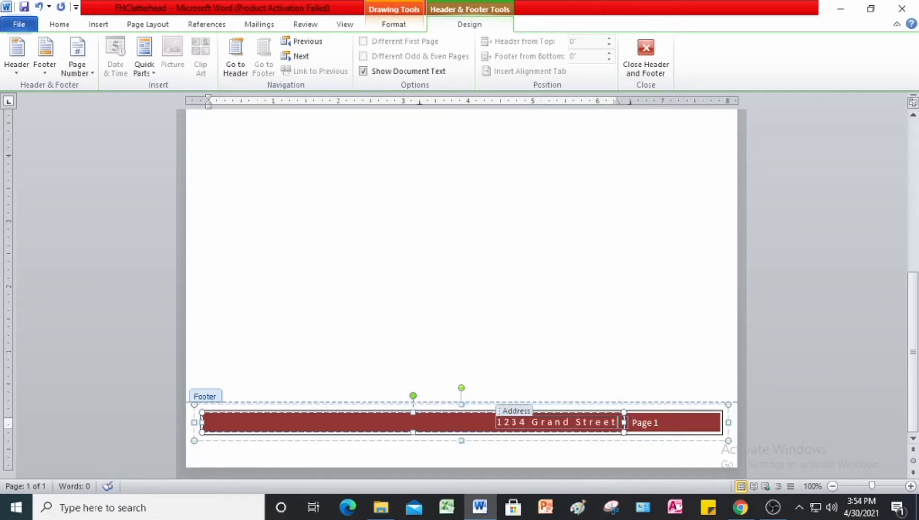
{"action": "type", "text": ","}
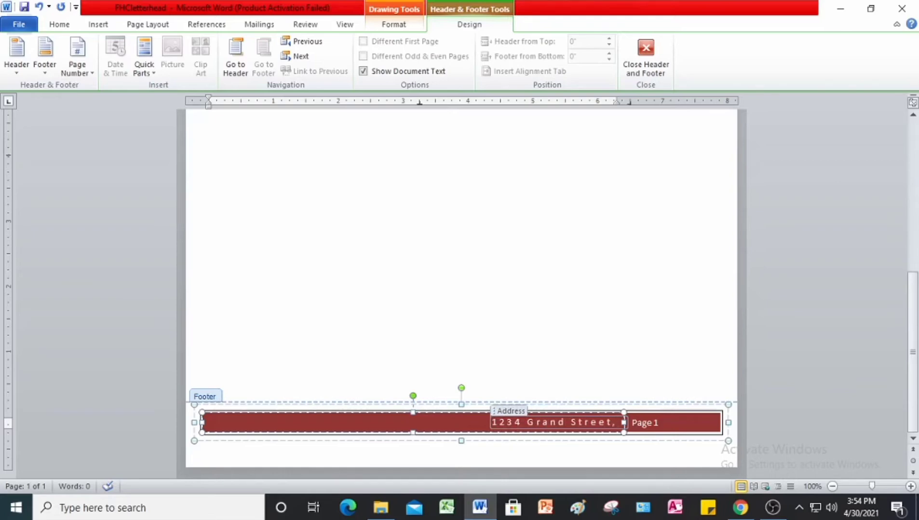
{"action": "type", "text": " Fore"}
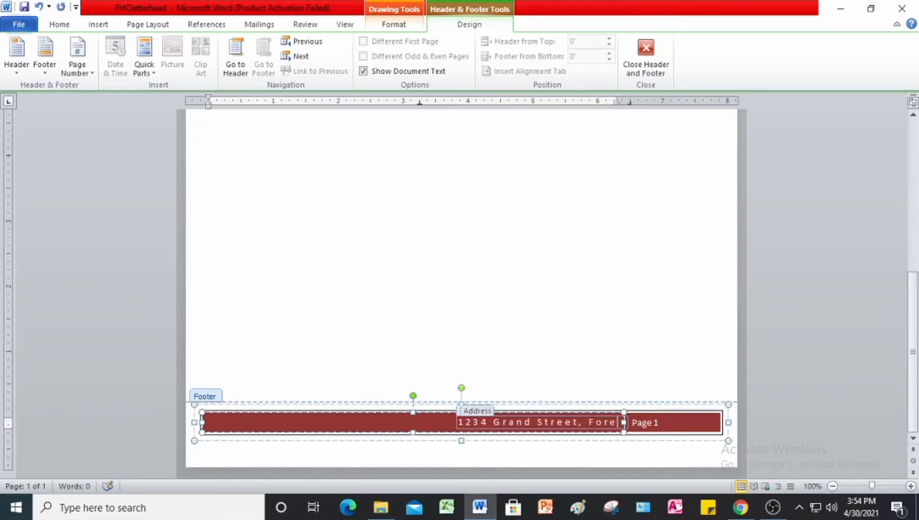
{"action": "type", "text": "st Gr"}
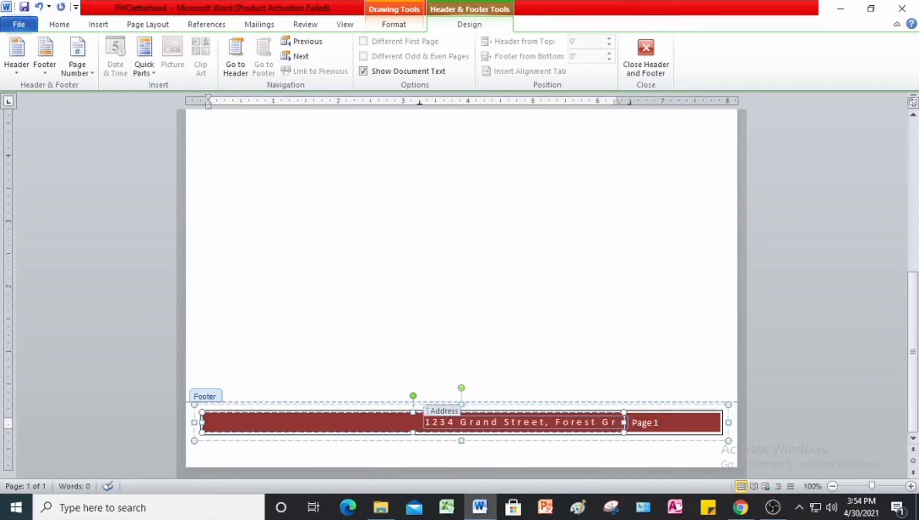
{"action": "type", "text": "ove, OR 97116"}
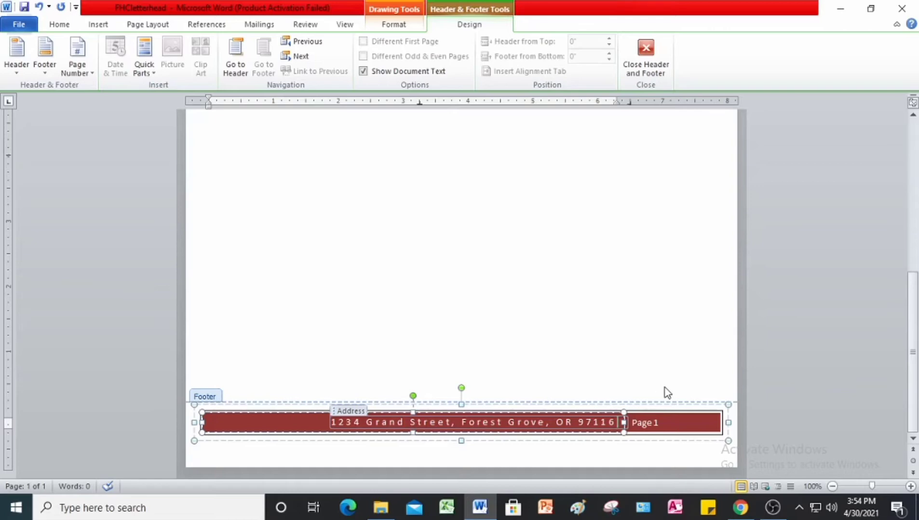
Step: Delete the page number text from the Tiles footer
{"action": "left_click", "coordinate": [662, 424]}
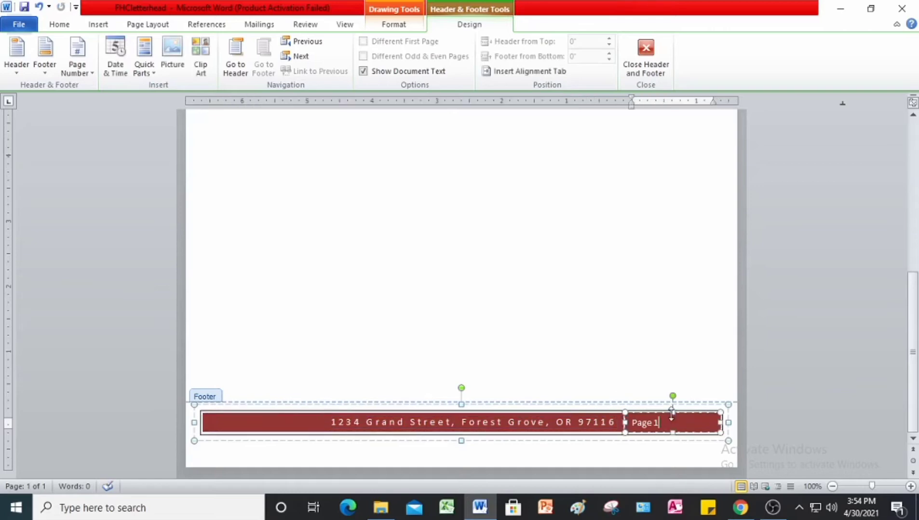
{"action": "left_click_drag", "start_coordinate": [662, 427], "coordinate": [633, 426]}
{"action": "key", "text": "Delete"}
Step: Close header and footer editing and look over the letterhead page
{"action": "scroll", "coordinate": [610, 308], "scroll_direction": "up", "scroll_amount": 3}
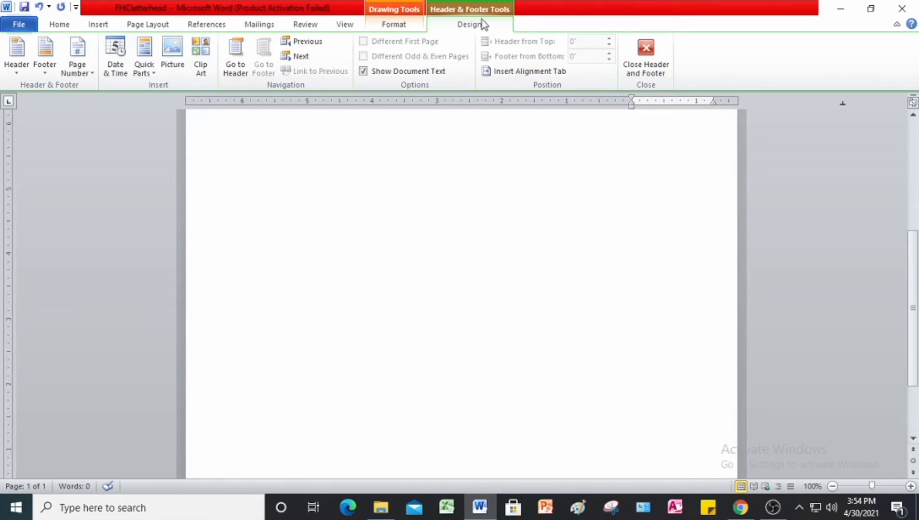
{"action": "left_click", "coordinate": [644, 53]}
{"action": "scroll", "coordinate": [522, 286], "scroll_direction": "up", "scroll_amount": 2}
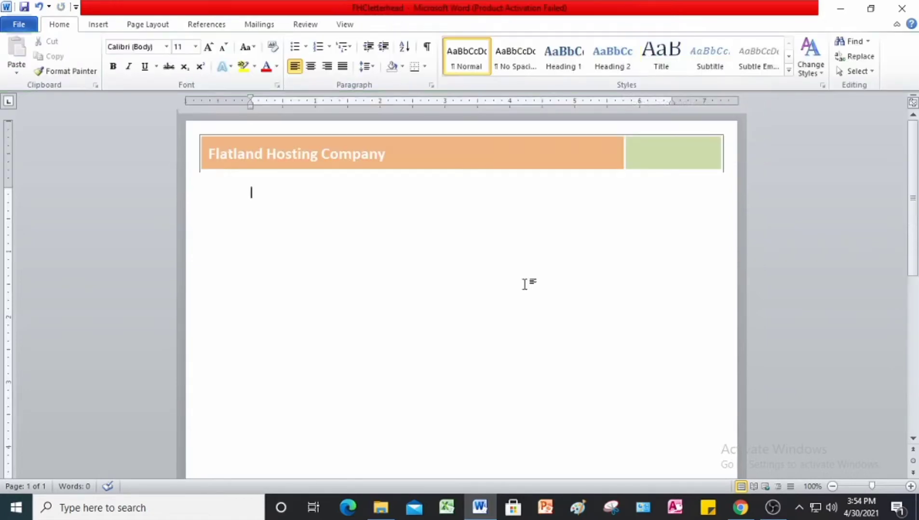
{"action": "scroll", "coordinate": [522, 286], "scroll_direction": "down", "scroll_amount": 10}
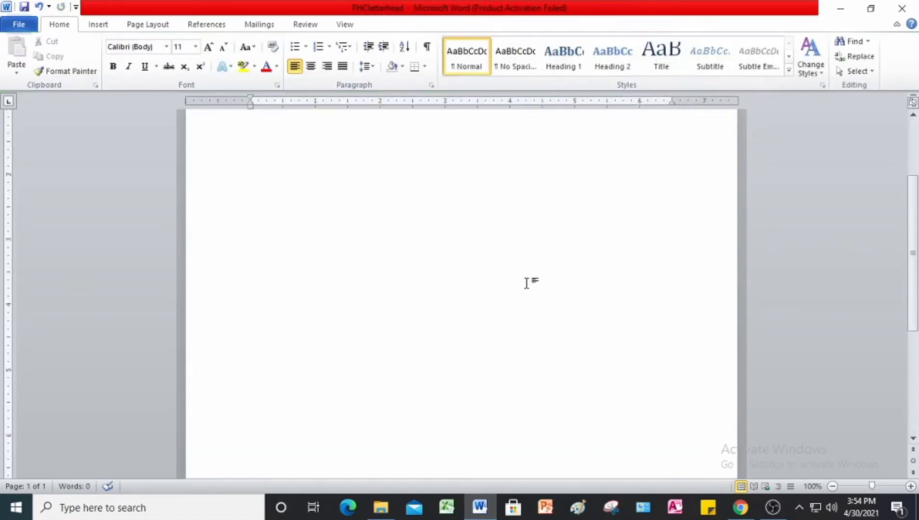
{"action": "scroll", "coordinate": [526, 284], "scroll_direction": "up", "scroll_amount": 10}
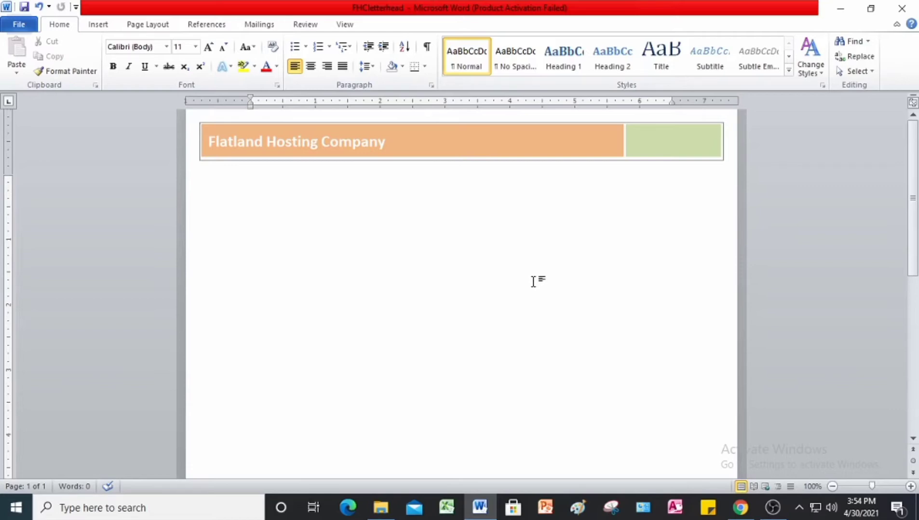
Step: Save FHCletterhead and display it as one whole page before closing it
{"action": "left_click", "coordinate": [27, 10]}
{"action": "left_click", "coordinate": [345, 28]}
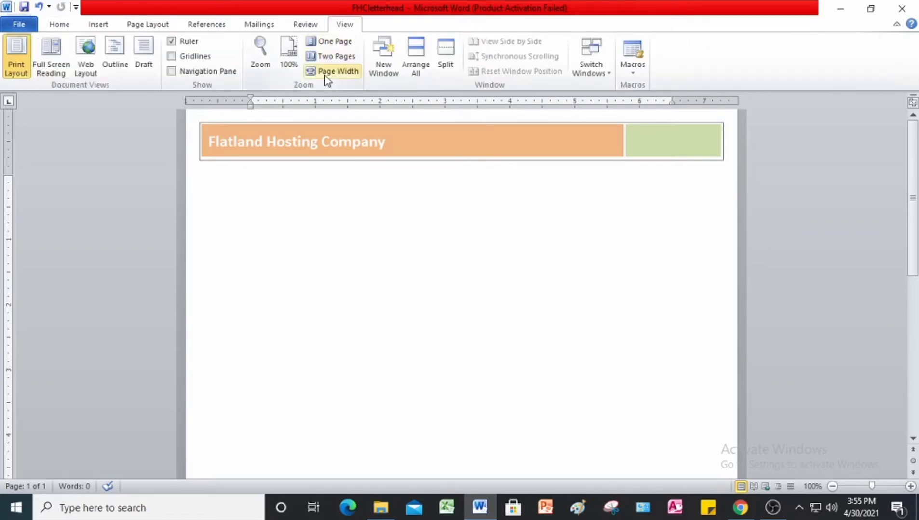
{"action": "left_click", "coordinate": [337, 41]}
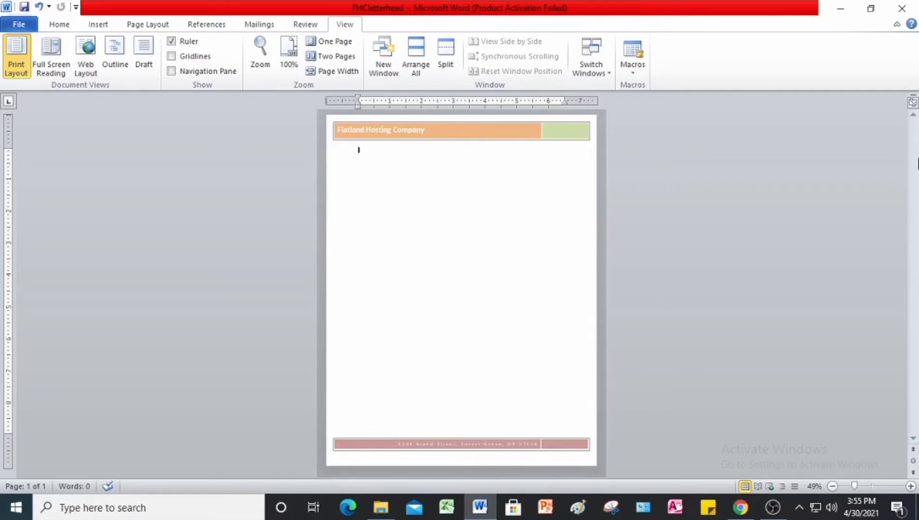
{"action": "left_click", "coordinate": [910, 7]}
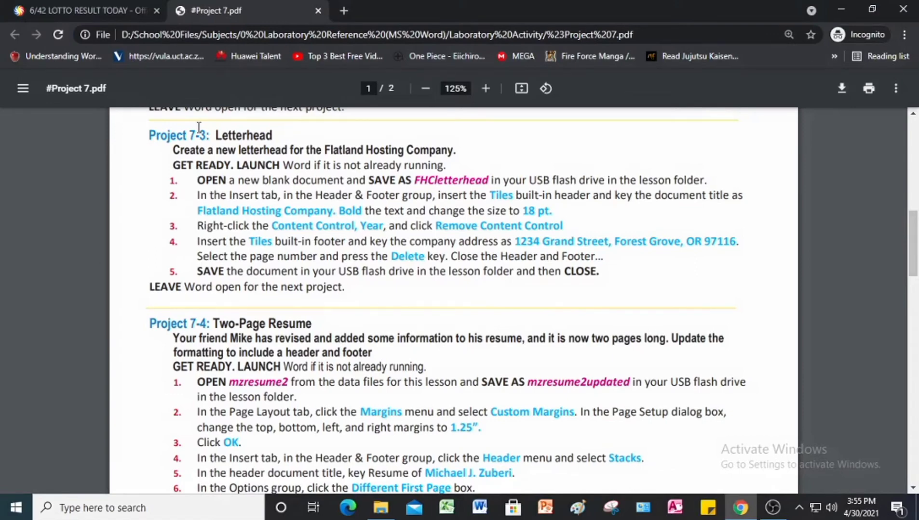
Step: Read the Project 7-4 resume instructions, then switch to Word and bring up the dialog for opening an existing document
{"action": "scroll", "coordinate": [262, 187], "scroll_direction": "down", "scroll_amount": 4}
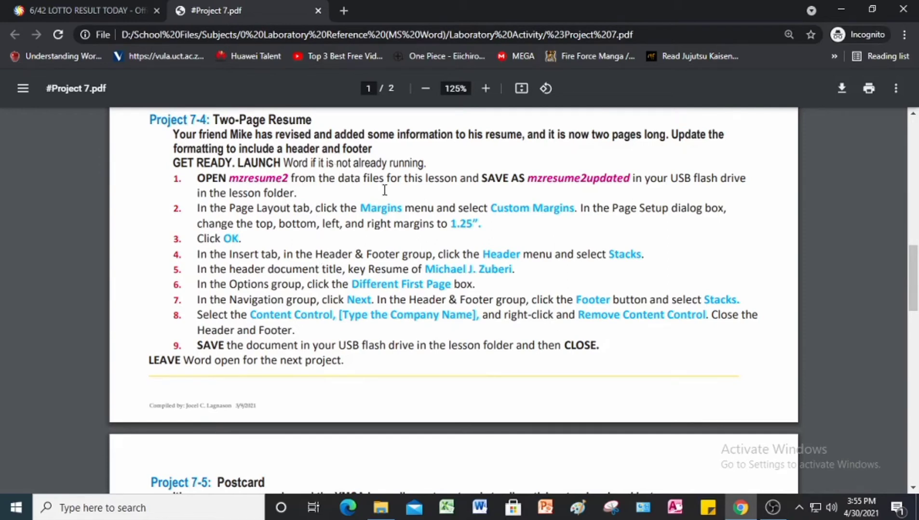
{"action": "left_click", "coordinate": [475, 513]}
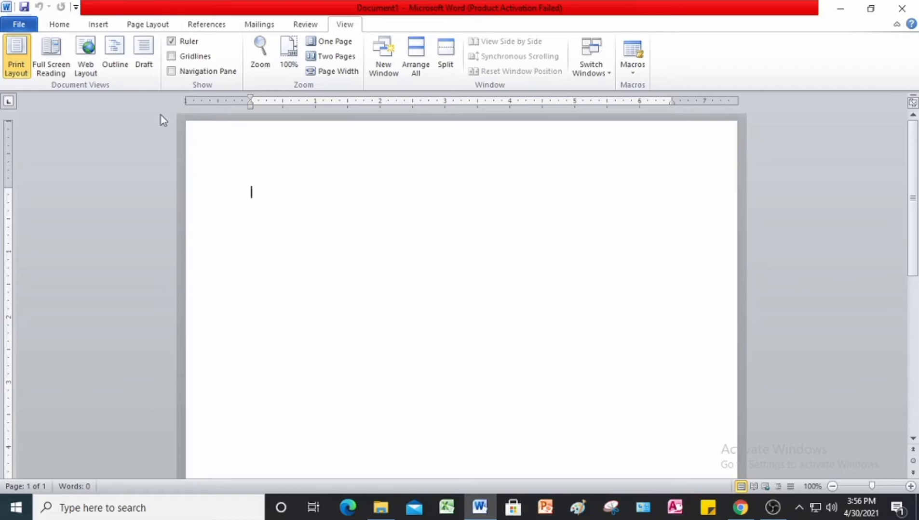
{"action": "left_click", "coordinate": [31, 27]}
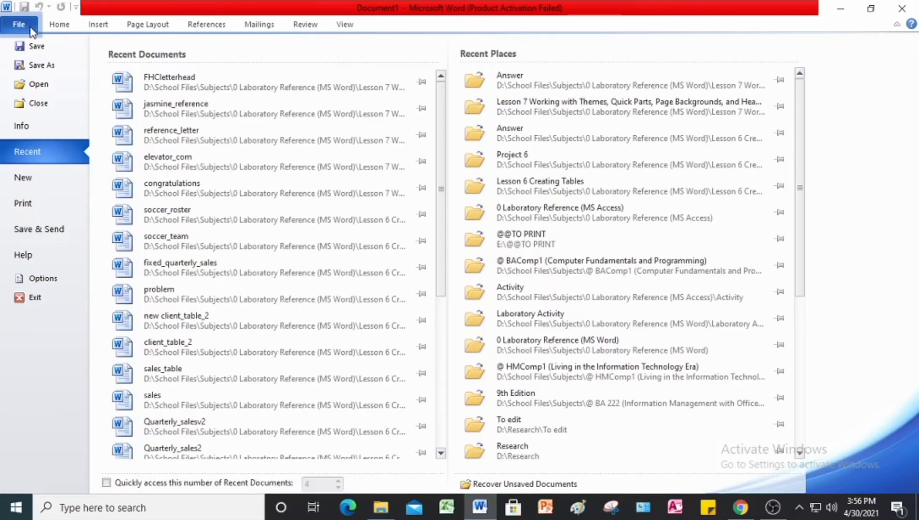
{"action": "left_click", "coordinate": [42, 85]}
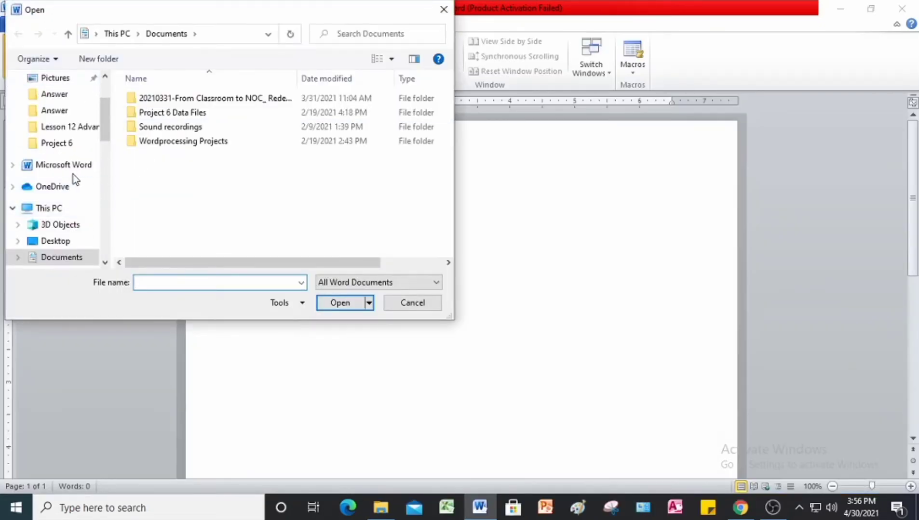
Step: Browse drive D: through School Files, Subjects and 0 Laboratory Reference (MS Word) to the Lesson 7 folder
{"action": "scroll", "coordinate": [72, 181], "scroll_direction": "down", "scroll_amount": 2}
{"action": "scroll", "coordinate": [73, 212], "scroll_direction": "down", "scroll_amount": 3}
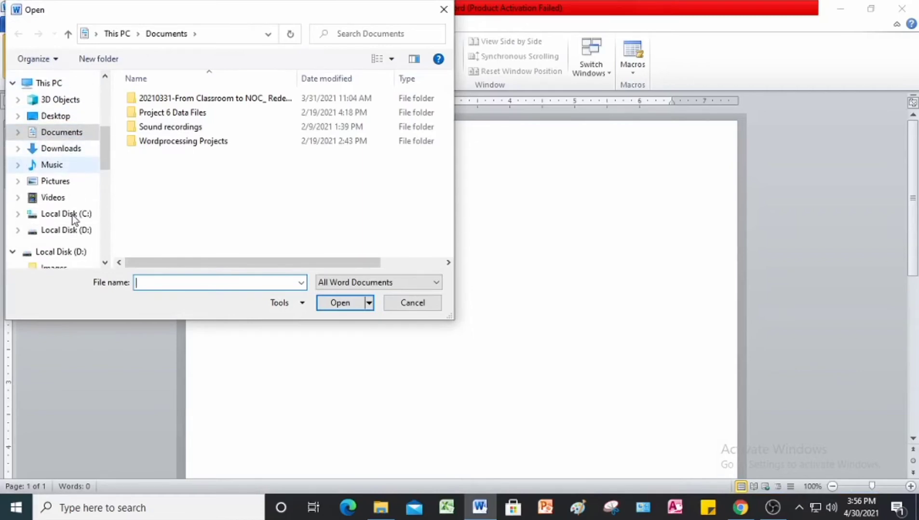
{"action": "left_click", "coordinate": [71, 231]}
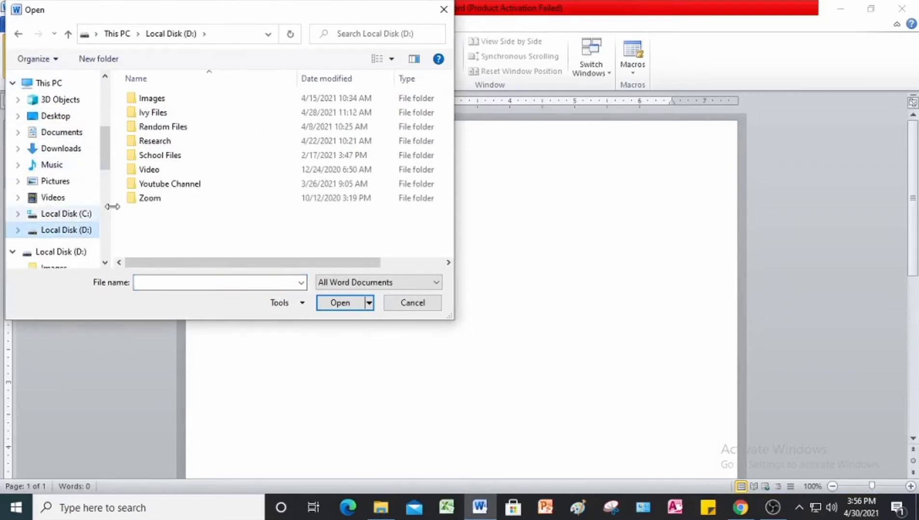
{"action": "double_click", "coordinate": [166, 158]}
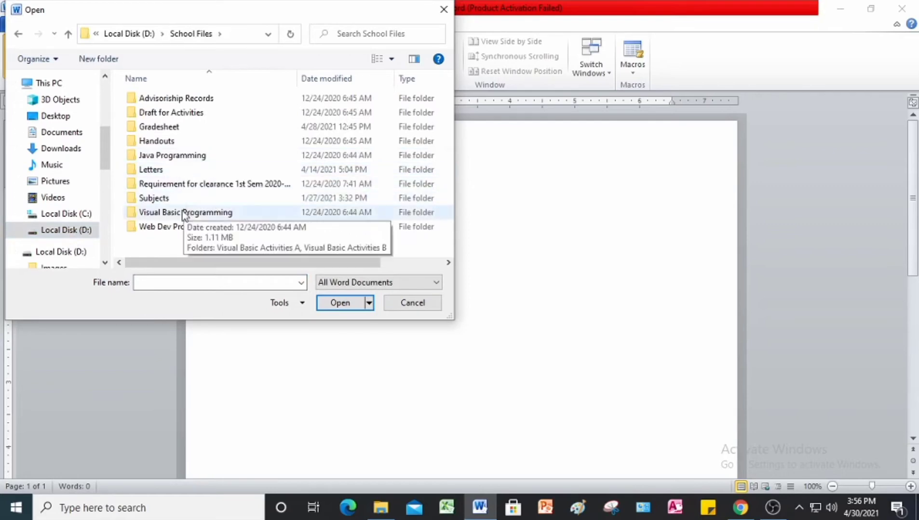
{"action": "left_click", "coordinate": [166, 199]}
{"action": "double_click", "coordinate": [168, 199]}
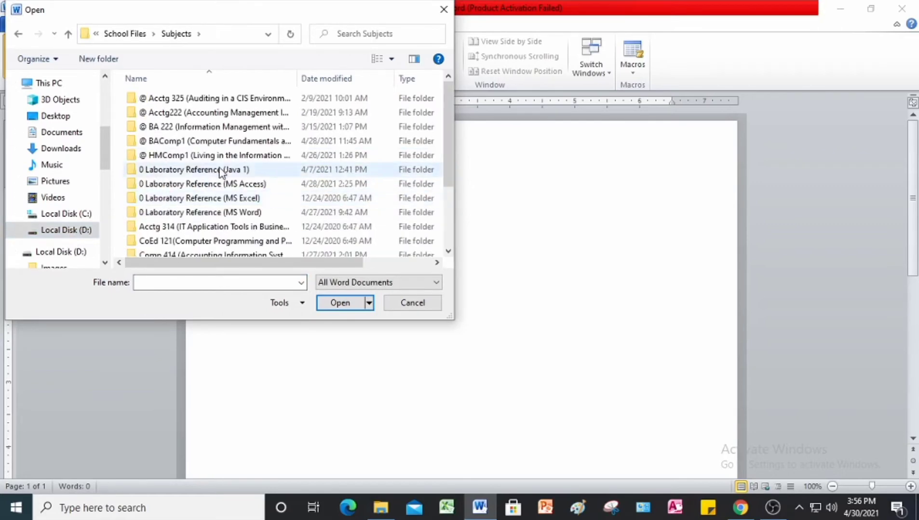
{"action": "double_click", "coordinate": [227, 213]}
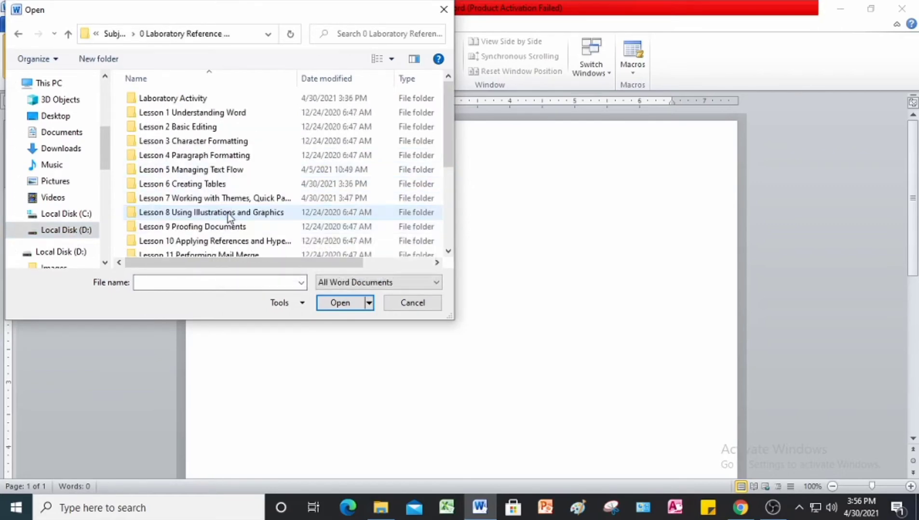
{"action": "scroll", "coordinate": [236, 159], "scroll_direction": "down", "scroll_amount": 1}
{"action": "double_click", "coordinate": [228, 164]}
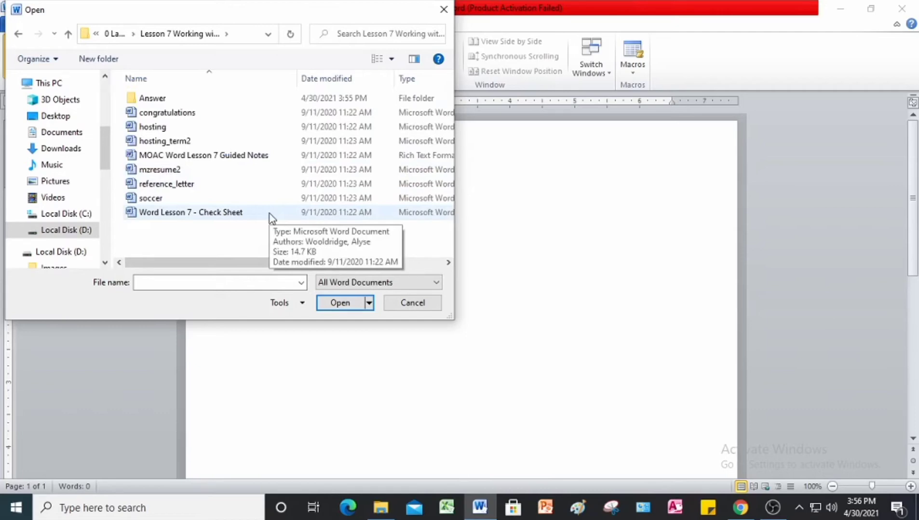
Step: Open the mzresume2 document and enable editing for it
{"action": "left_click", "coordinate": [179, 170]}
{"action": "left_click", "coordinate": [334, 303]}
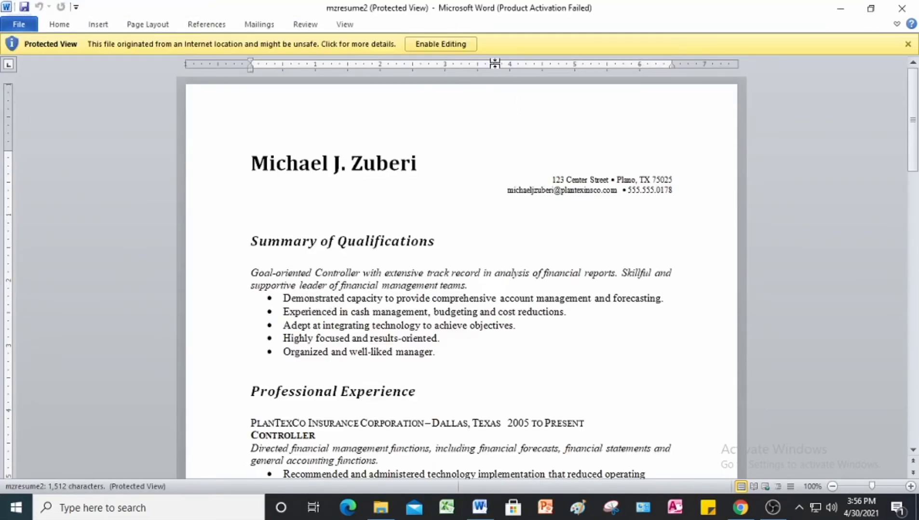
{"action": "left_click", "coordinate": [461, 45]}
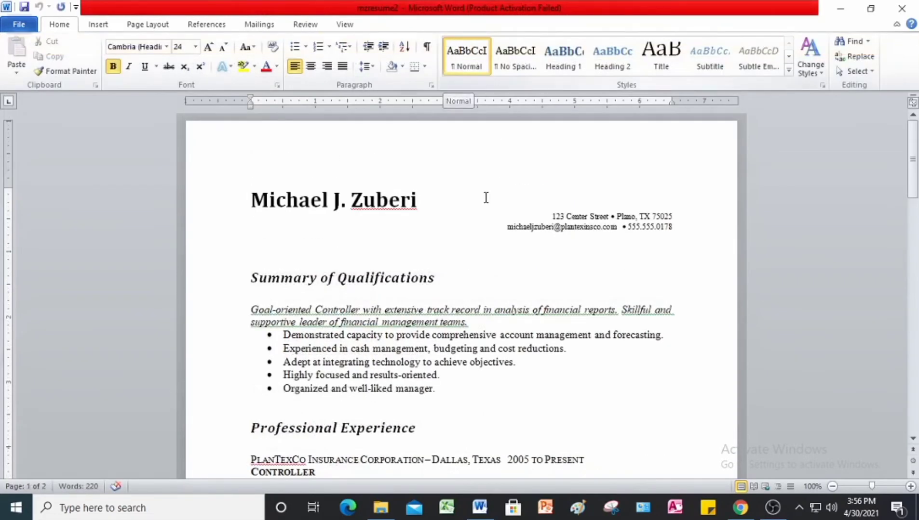
Step: Save the resume as mzresume2updated in the Answer folder of Lesson 7
{"action": "left_click", "coordinate": [29, 29]}
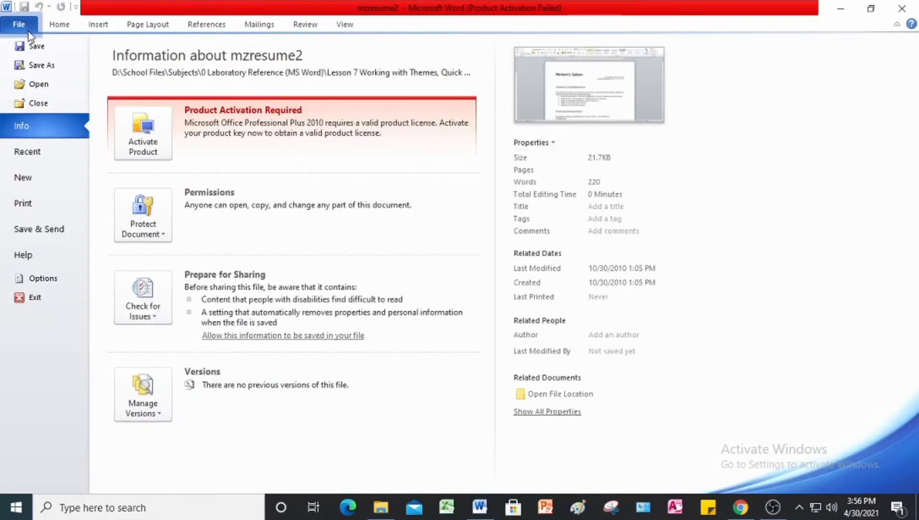
{"action": "left_click", "coordinate": [34, 46]}
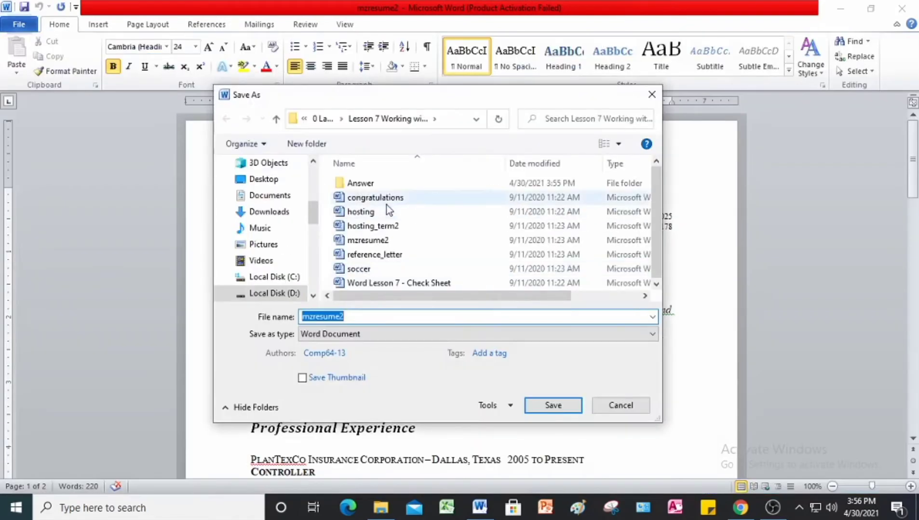
{"action": "double_click", "coordinate": [361, 184]}
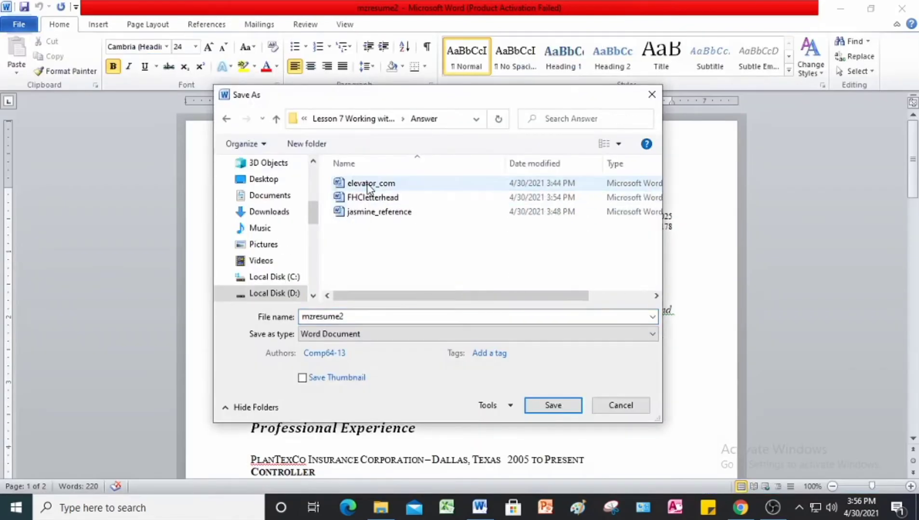
{"action": "double_click", "coordinate": [366, 317]}
{"action": "left_click", "coordinate": [366, 317]}
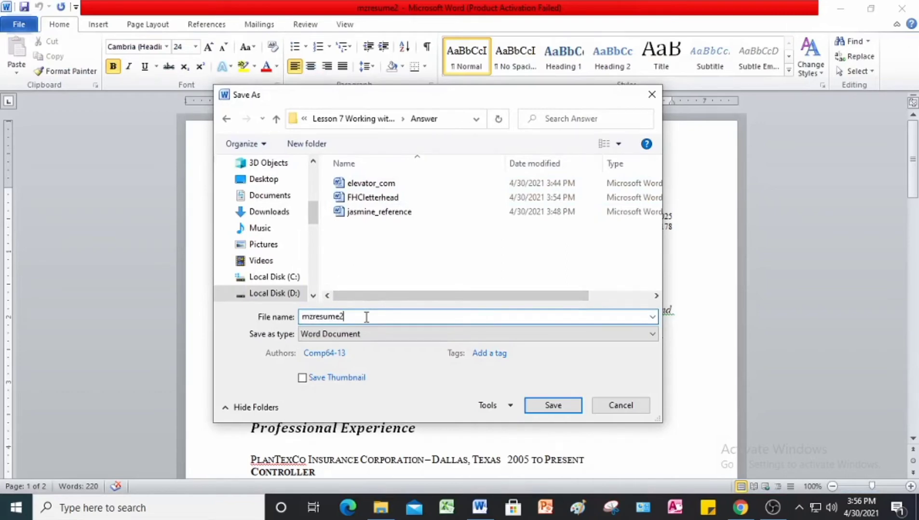
{"action": "type", "text": "updated"}
{"action": "left_click", "coordinate": [552, 405]}
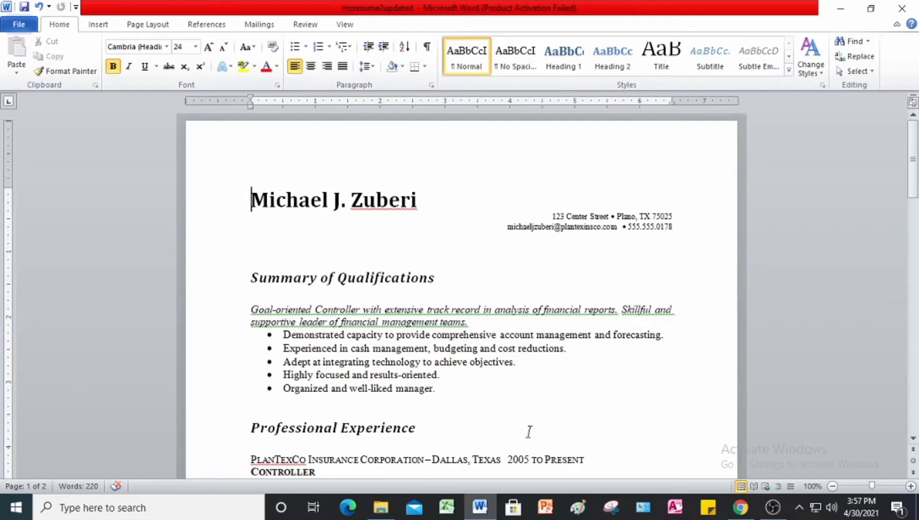
Step: Set custom top, bottom, left and right page margins of 1.25" for the whole resume
{"action": "left_click", "coordinate": [150, 25]}
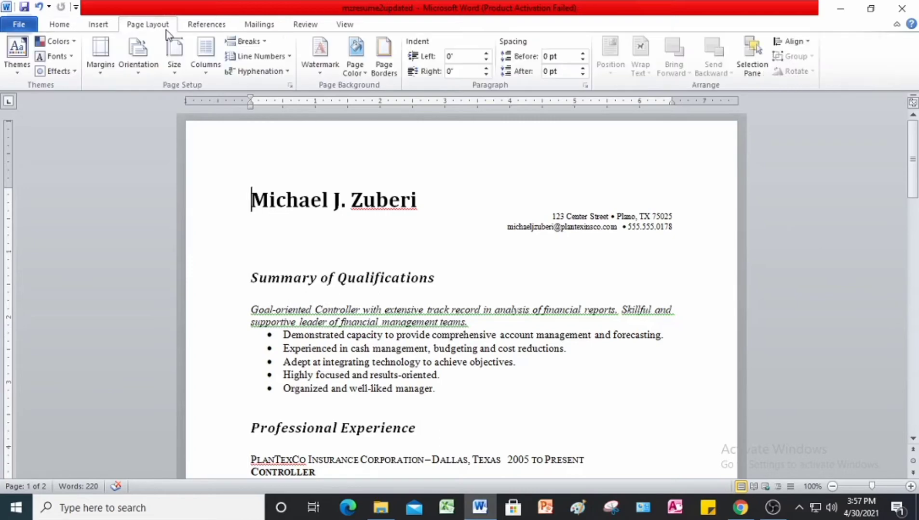
{"action": "left_click", "coordinate": [101, 68]}
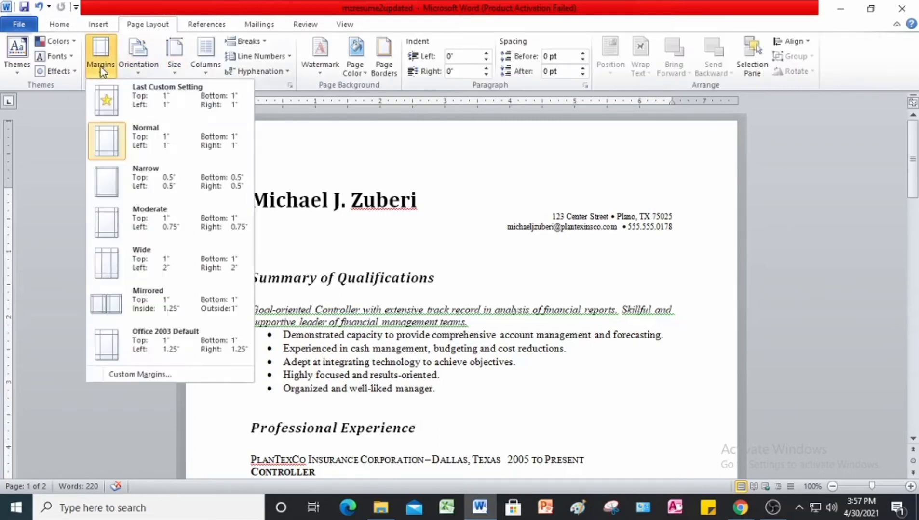
{"action": "left_click", "coordinate": [156, 379]}
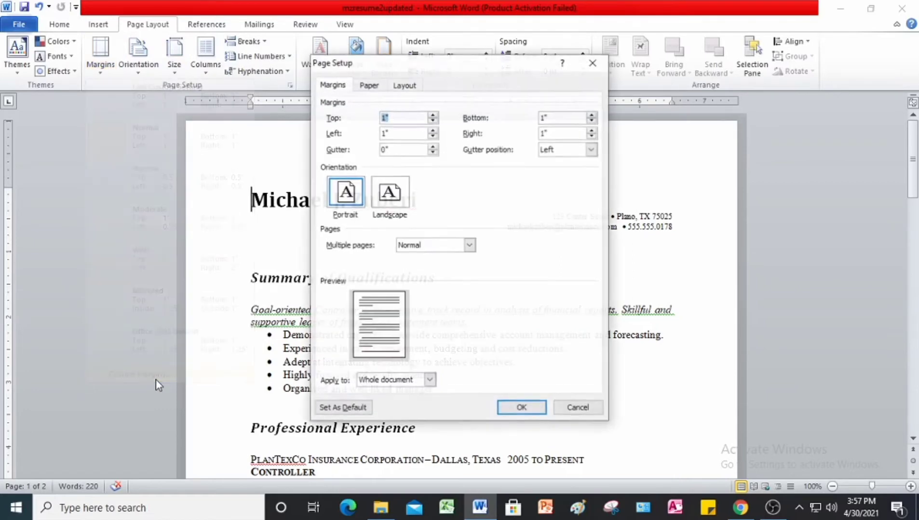
{"action": "left_click", "coordinate": [387, 119]}
{"action": "type", "text": ".25"}
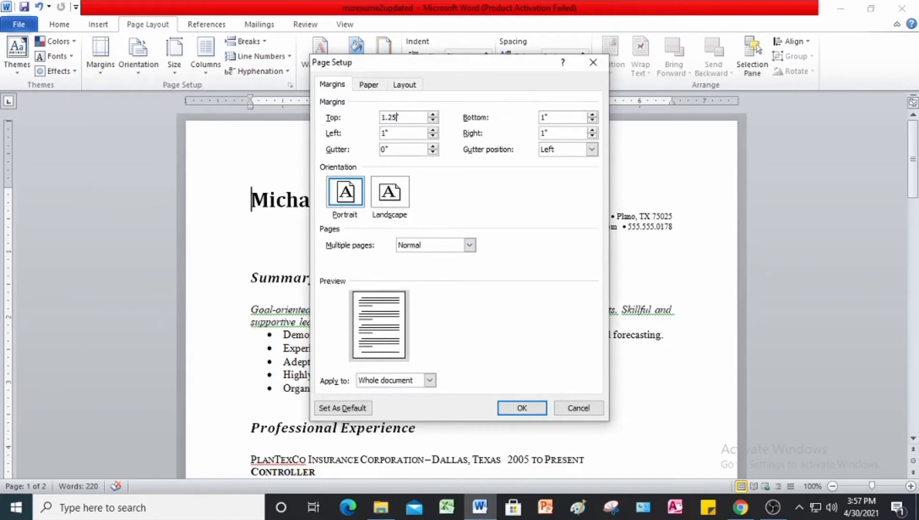
{"action": "left_click", "coordinate": [545, 118]}
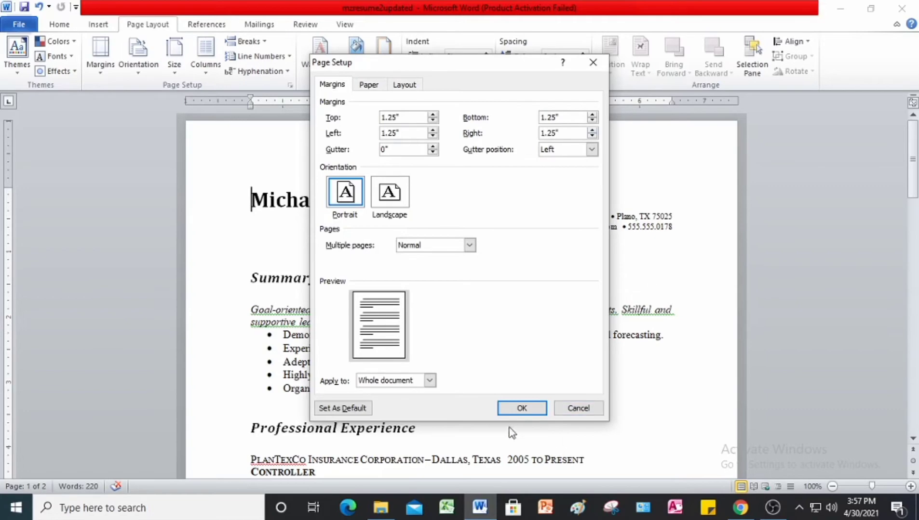
{"action": "left_click", "coordinate": [521, 409]}
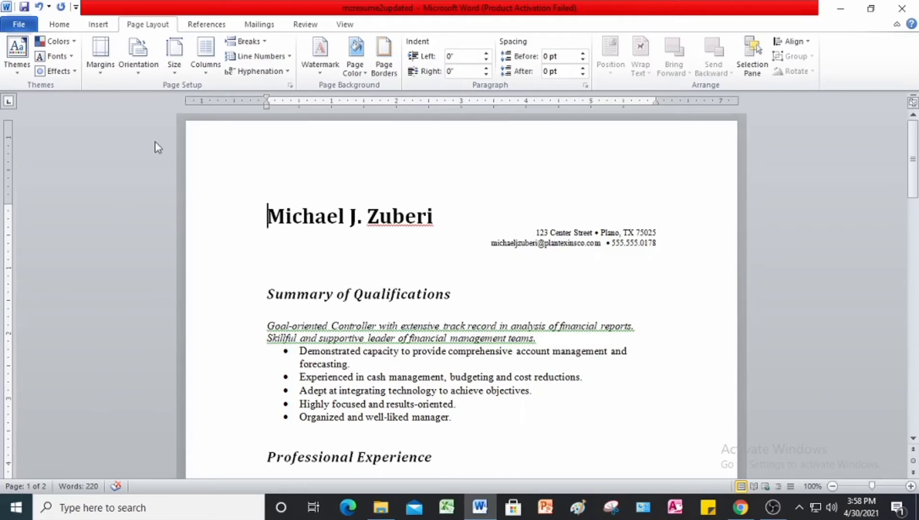
Step: Insert the built-in Stacks header in the resume
{"action": "left_click", "coordinate": [99, 24]}
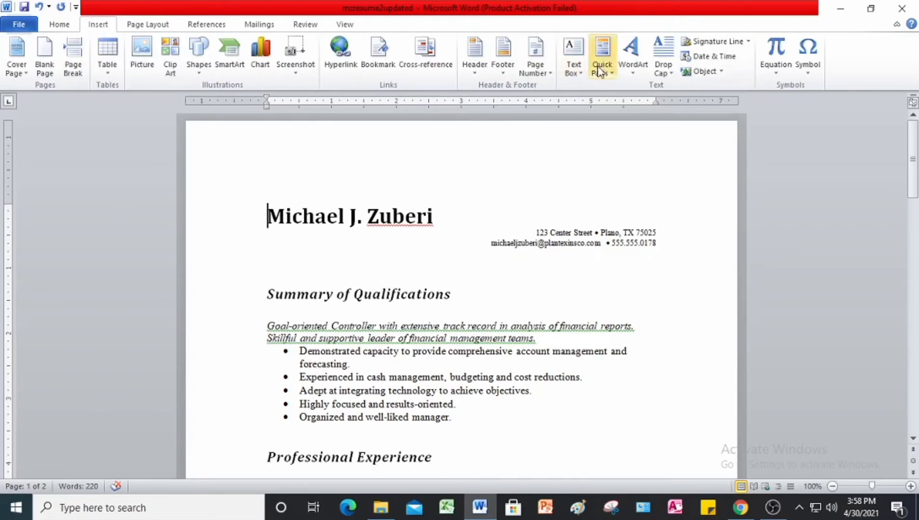
{"action": "left_click", "coordinate": [475, 73]}
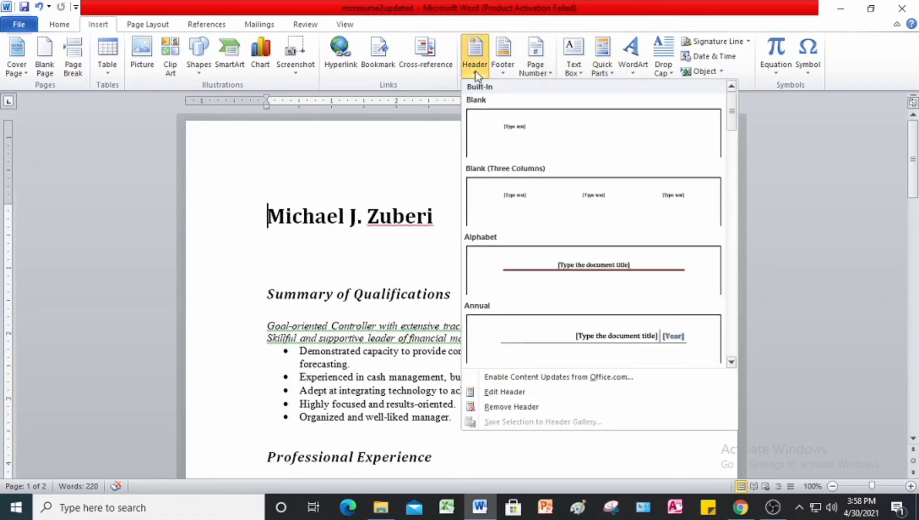
{"action": "scroll", "coordinate": [496, 168], "scroll_direction": "down", "scroll_amount": 8}
{"action": "scroll", "coordinate": [496, 170], "scroll_direction": "down", "scroll_amount": 6}
{"action": "scroll", "coordinate": [498, 176], "scroll_direction": "down", "scroll_amount": 9}
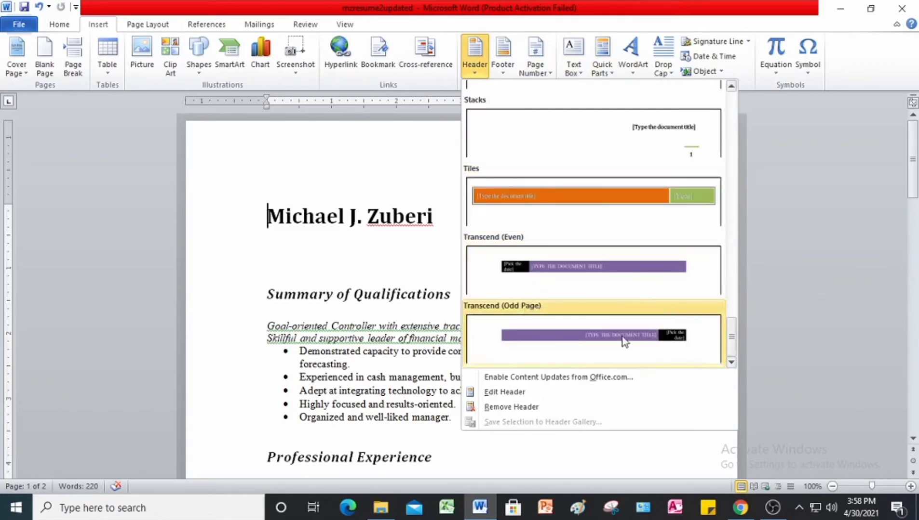
{"action": "scroll", "coordinate": [637, 343], "scroll_direction": "up", "scroll_amount": 6}
{"action": "scroll", "coordinate": [606, 327], "scroll_direction": "down", "scroll_amount": 6}
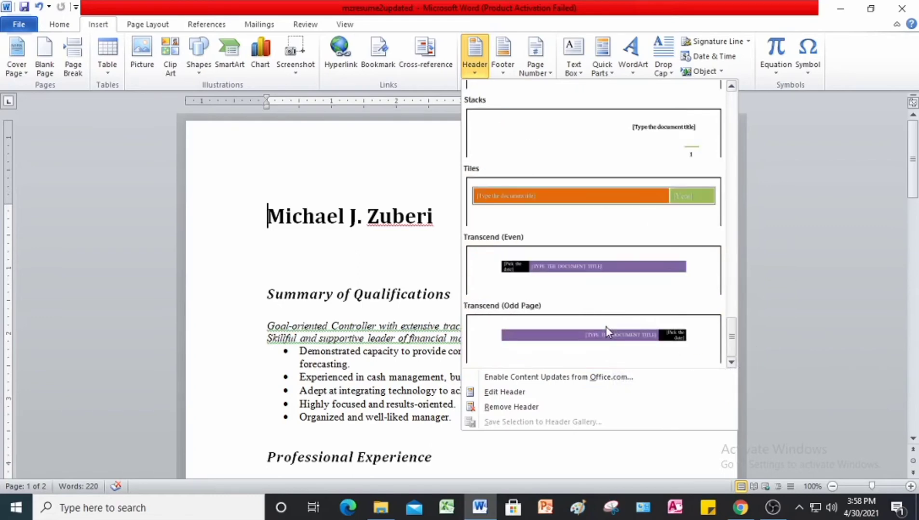
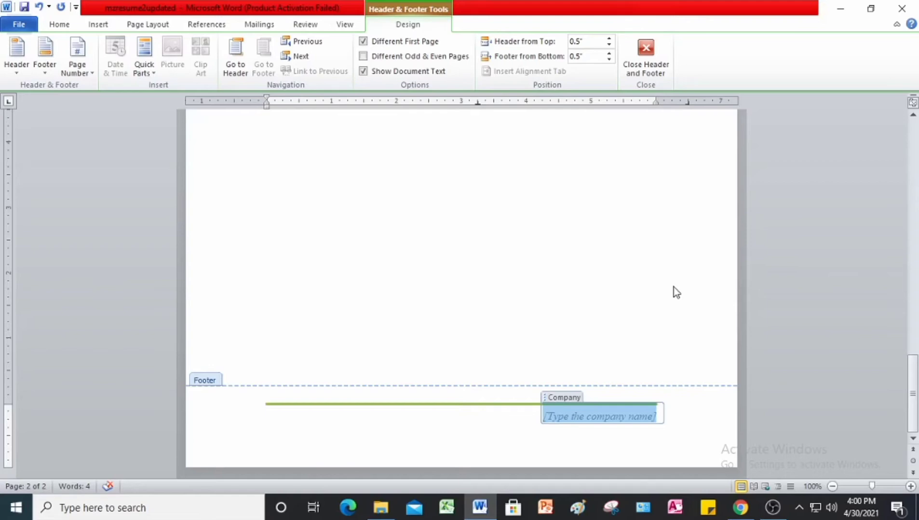
Step: Remove the Company content control from the Stacks footer on page 2 and close header and footer editing
{"action": "right_click", "coordinate": [583, 419]}
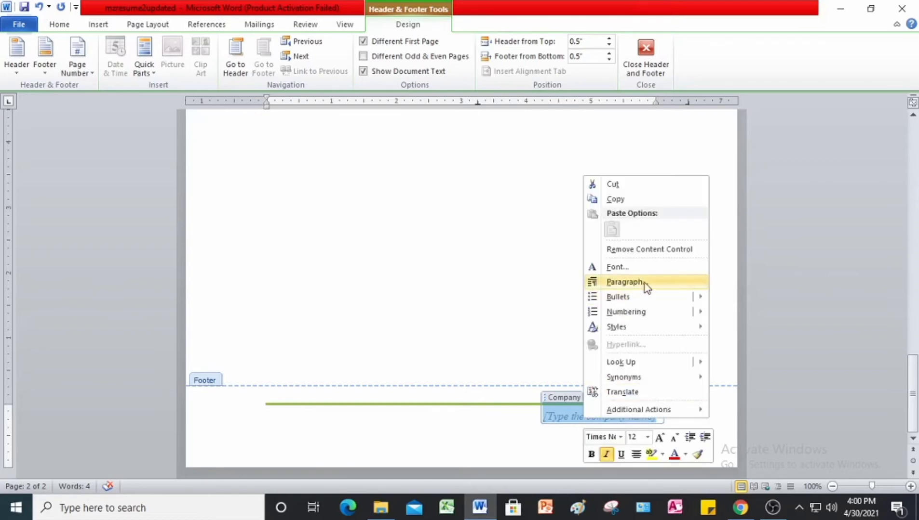
{"action": "left_click", "coordinate": [660, 257]}
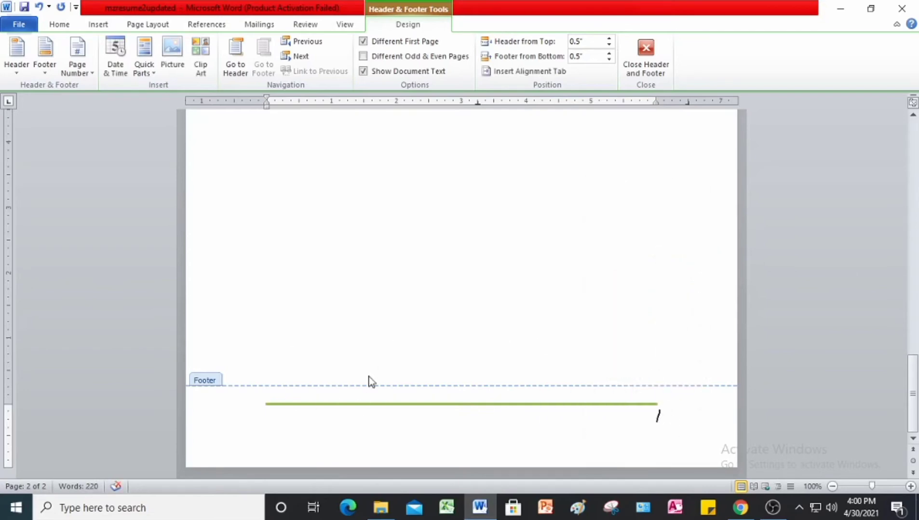
{"action": "left_click", "coordinate": [636, 55]}
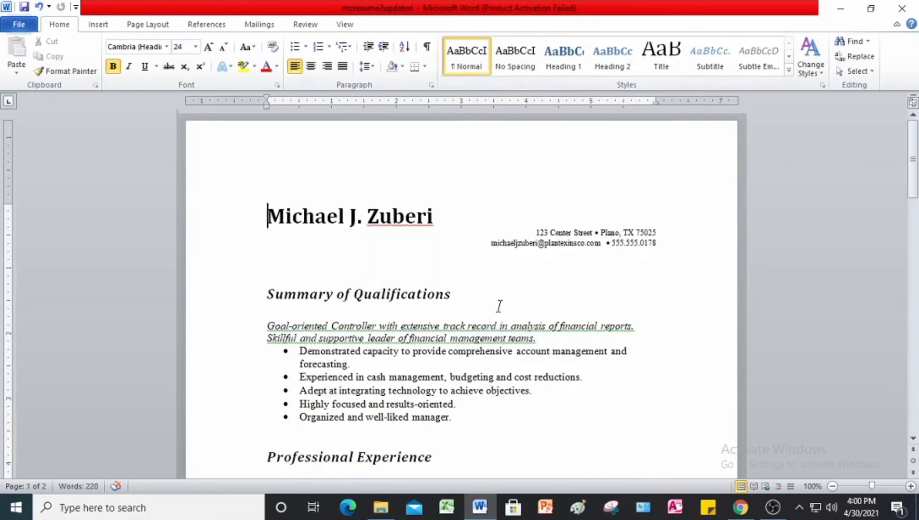
Step: Save mzresume2updated and look through both pages to check the Stacks header and footer
{"action": "left_click", "coordinate": [24, 7]}
{"action": "scroll", "coordinate": [281, 164], "scroll_direction": "down", "scroll_amount": 3}
{"action": "scroll", "coordinate": [280, 164], "scroll_direction": "up", "scroll_amount": 3}
{"action": "scroll", "coordinate": [487, 410], "scroll_direction": "down", "scroll_amount": 10}
{"action": "scroll", "coordinate": [487, 409], "scroll_direction": "down", "scroll_amount": 5}
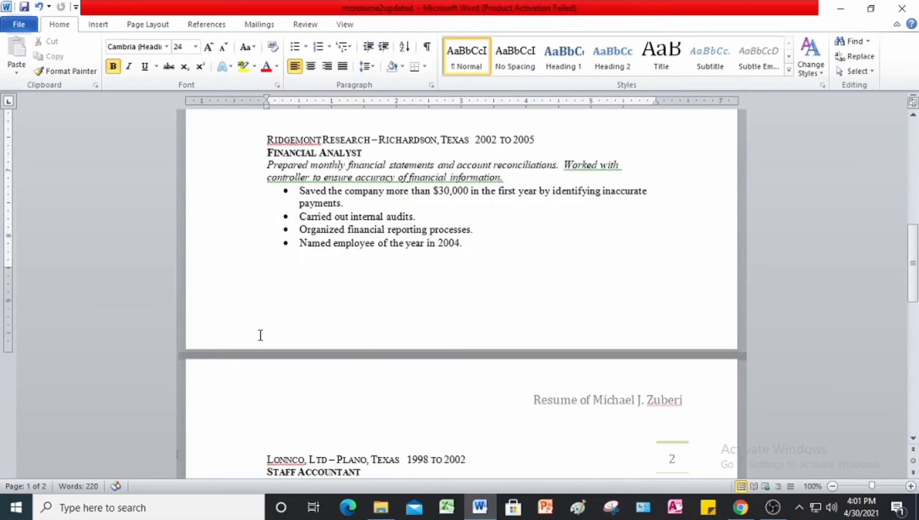
{"action": "scroll", "coordinate": [615, 320], "scroll_direction": "down", "scroll_amount": 5}
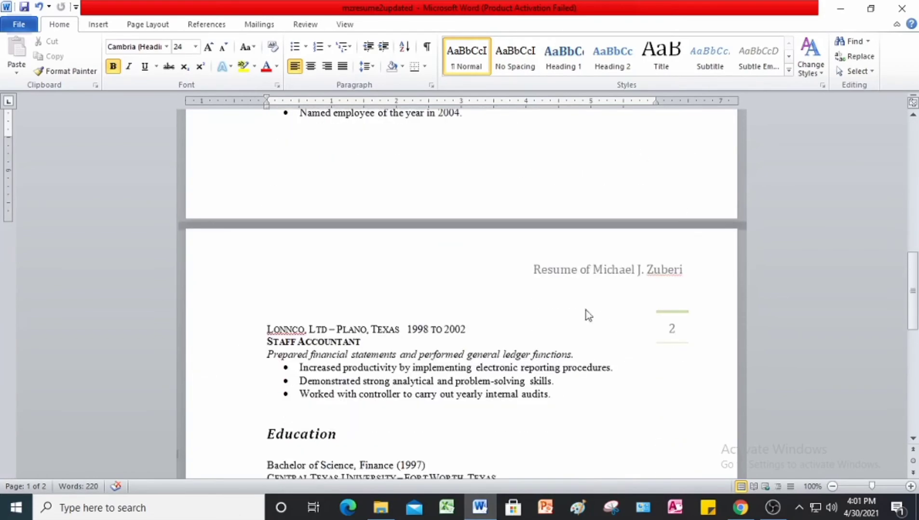
{"action": "scroll", "coordinate": [318, 297], "scroll_direction": "down", "scroll_amount": 1}
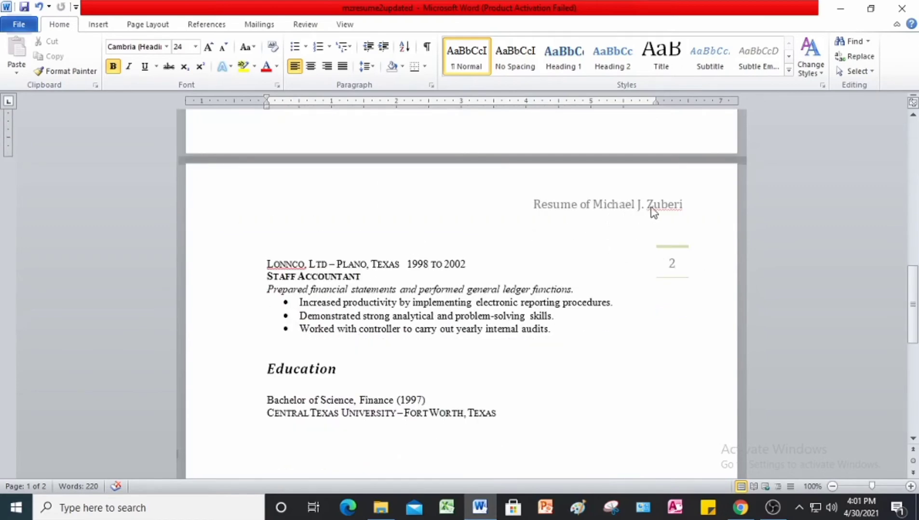
{"action": "scroll", "coordinate": [660, 220], "scroll_direction": "down", "scroll_amount": 12}
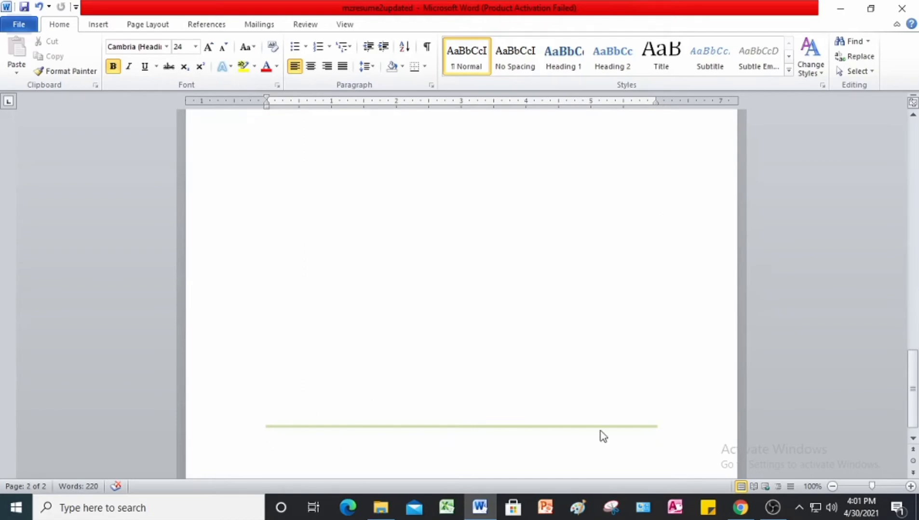
Step: Close the mzresume2updated document and read the Project 7-5 Postcard instructions in the #Project 7.pdf file
{"action": "scroll", "coordinate": [333, 322], "scroll_direction": "up", "scroll_amount": 10}
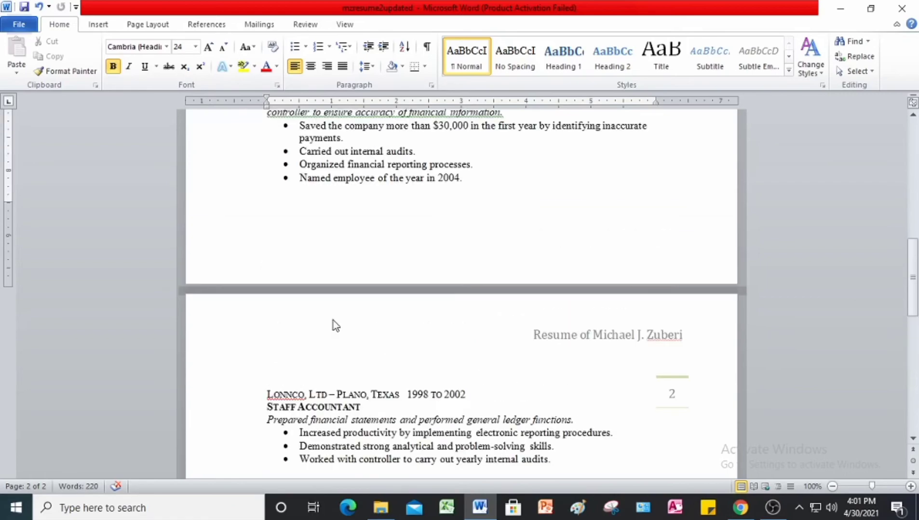
{"action": "scroll", "coordinate": [333, 321], "scroll_direction": "up", "scroll_amount": 10}
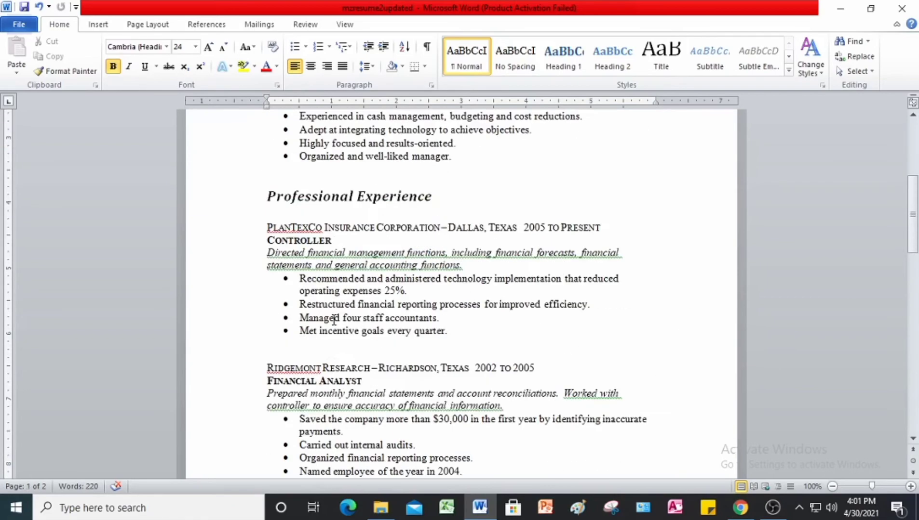
{"action": "scroll", "coordinate": [332, 319], "scroll_direction": "up", "scroll_amount": 10}
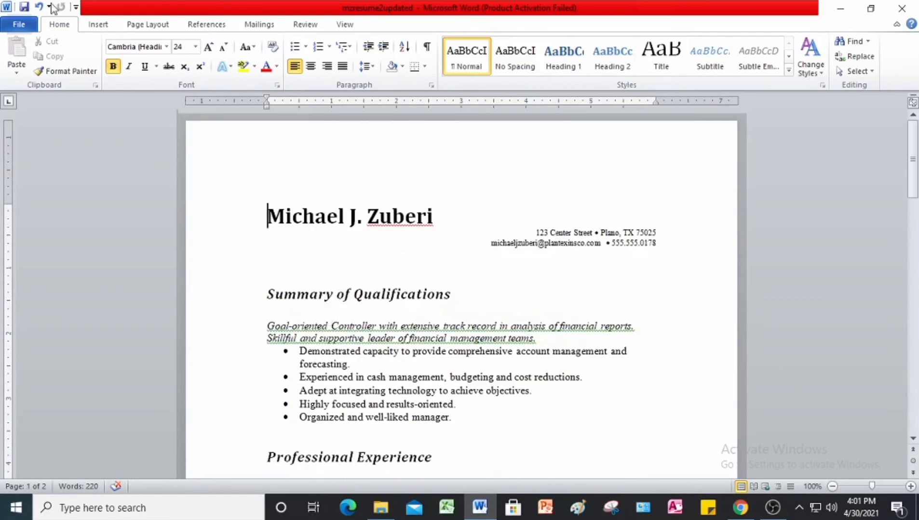
{"action": "left_click", "coordinate": [912, 13]}
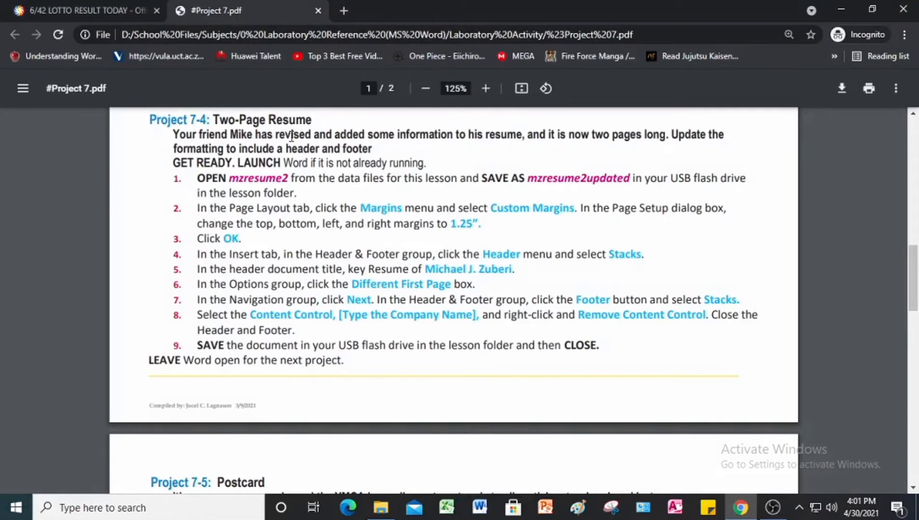
{"action": "scroll", "coordinate": [293, 144], "scroll_direction": "down", "scroll_amount": 5}
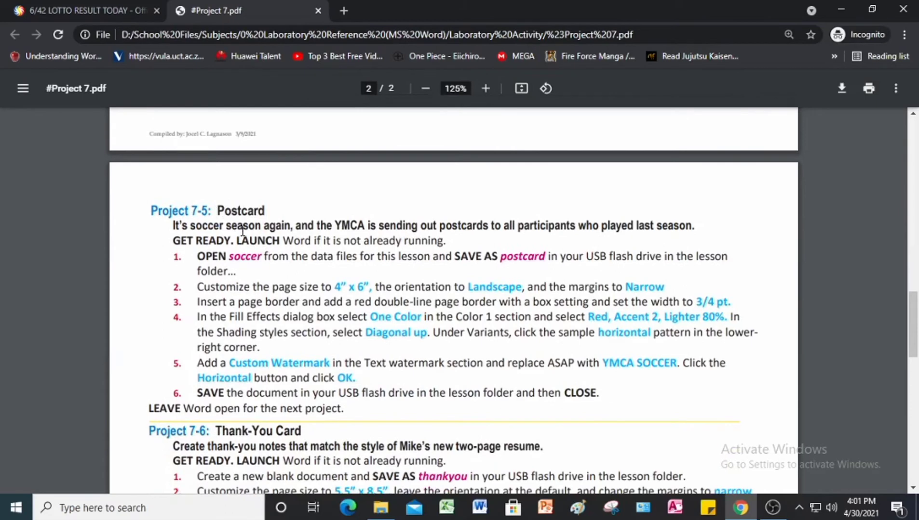
{"action": "scroll", "coordinate": [270, 227], "scroll_direction": "down", "scroll_amount": 2}
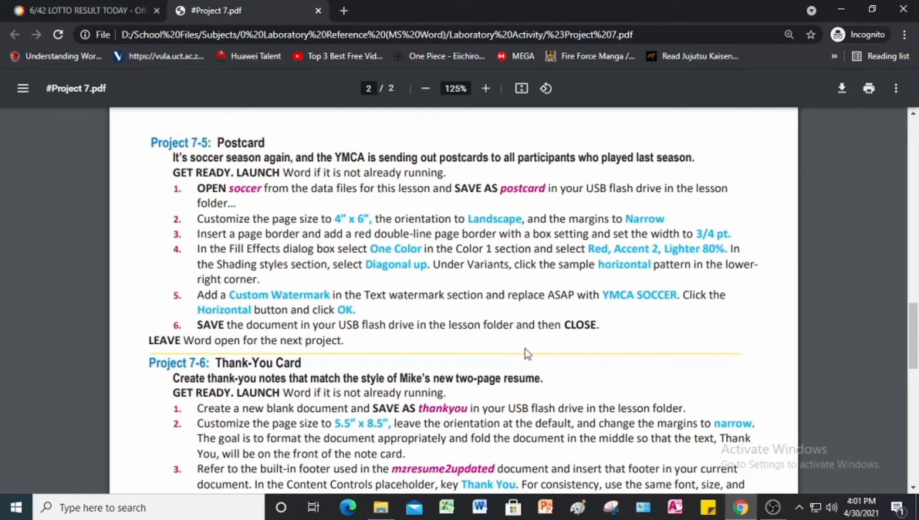
Step: Switch to Word, open the soccer document from the Lesson 7 data folder on Local Disk (D:) and enable editing
{"action": "left_click", "coordinate": [480, 511]}
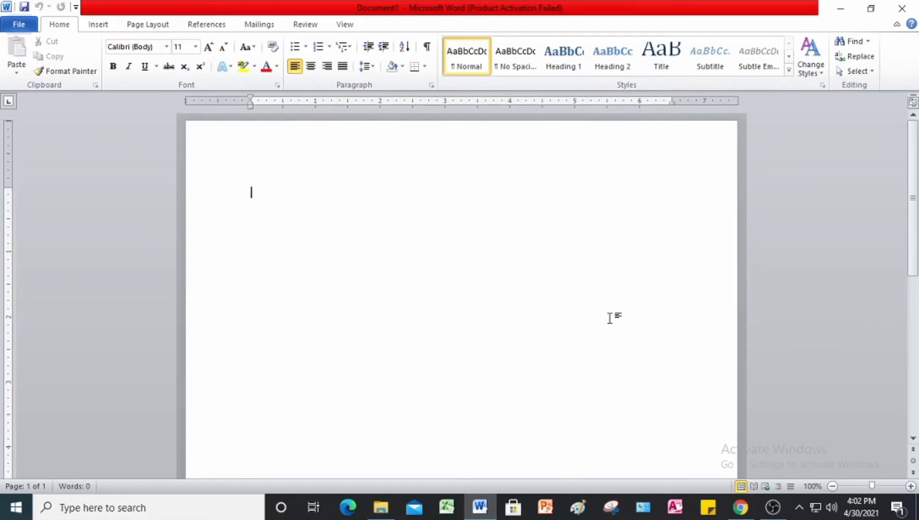
{"action": "left_click", "coordinate": [18, 24]}
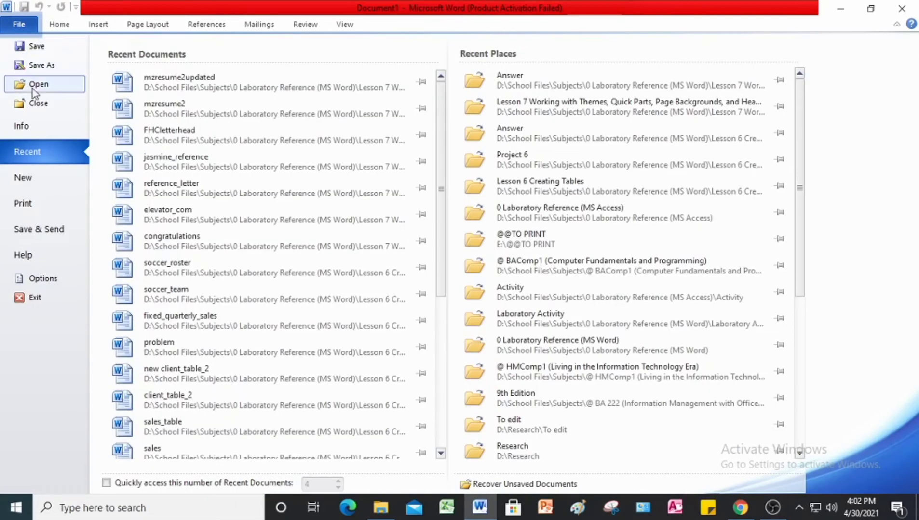
{"action": "left_click", "coordinate": [38, 86]}
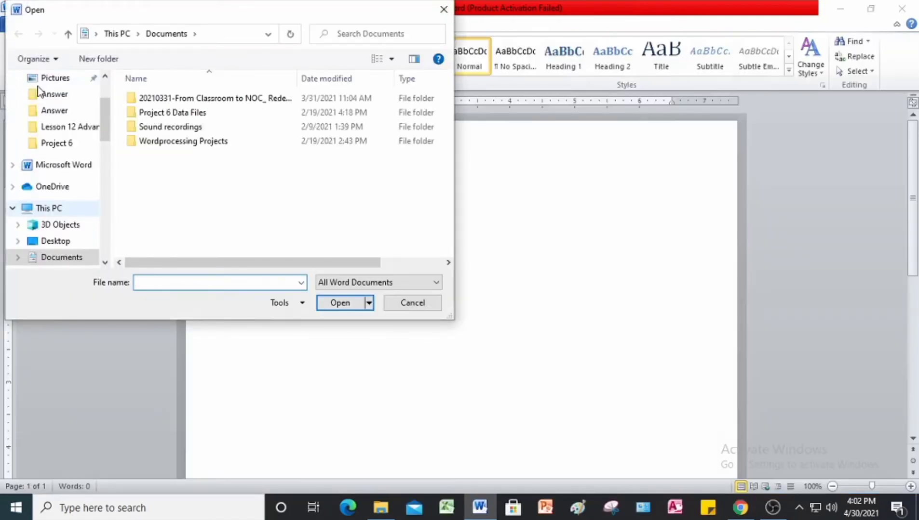
{"action": "scroll", "coordinate": [72, 207], "scroll_direction": "down", "scroll_amount": 1}
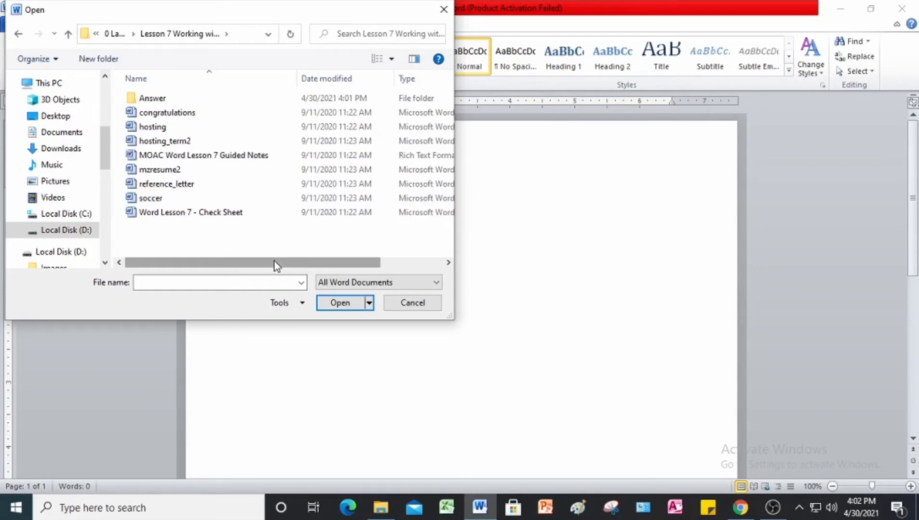
{"action": "left_click", "coordinate": [156, 198]}
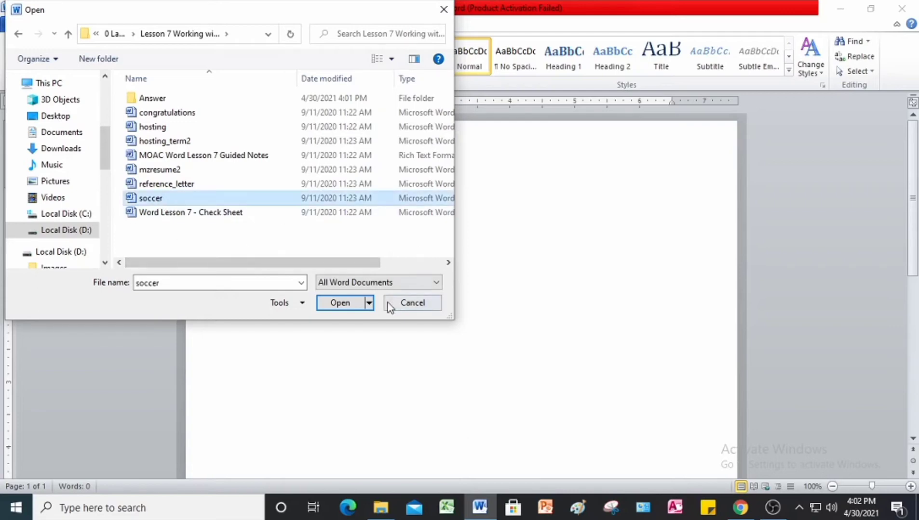
{"action": "left_click", "coordinate": [341, 305]}
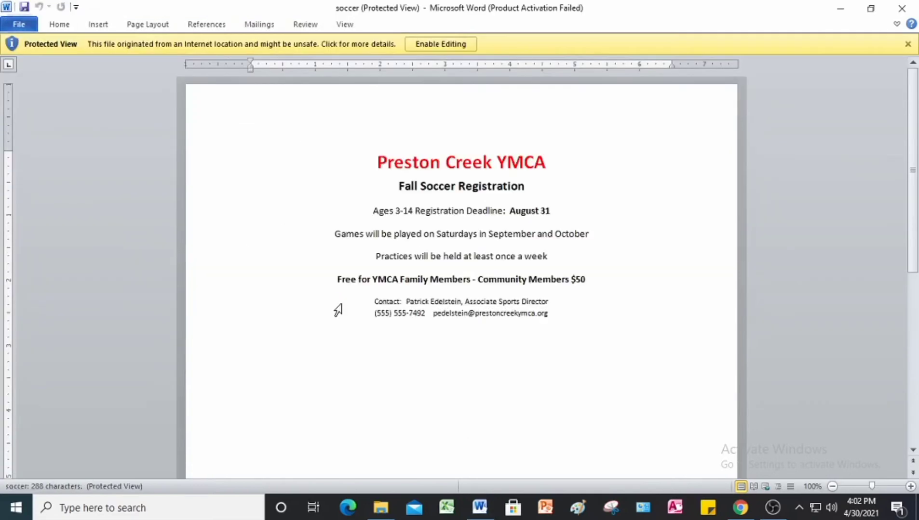
{"action": "left_click", "coordinate": [441, 44]}
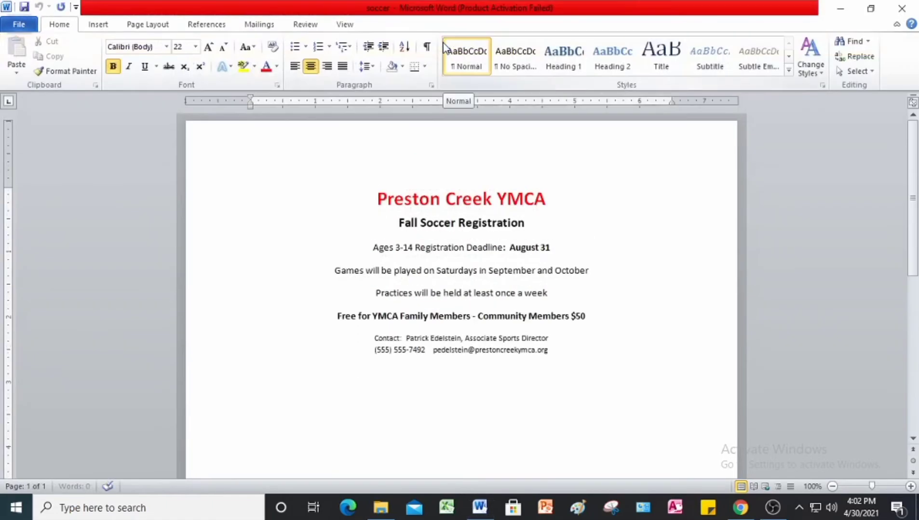
Step: Save the soccer document under the name postcard in the Lesson 7 Answer folder
{"action": "left_click", "coordinate": [19, 24]}
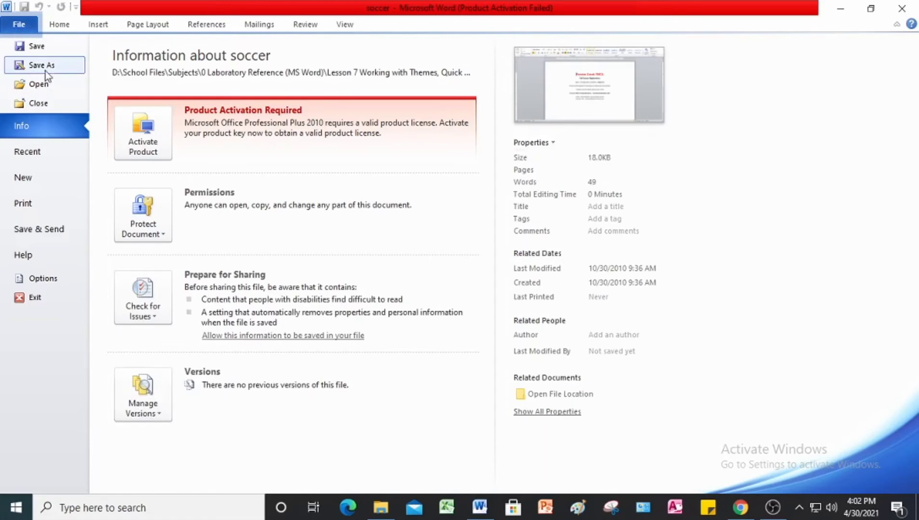
{"action": "left_click", "coordinate": [45, 71]}
{"action": "double_click", "coordinate": [380, 186]}
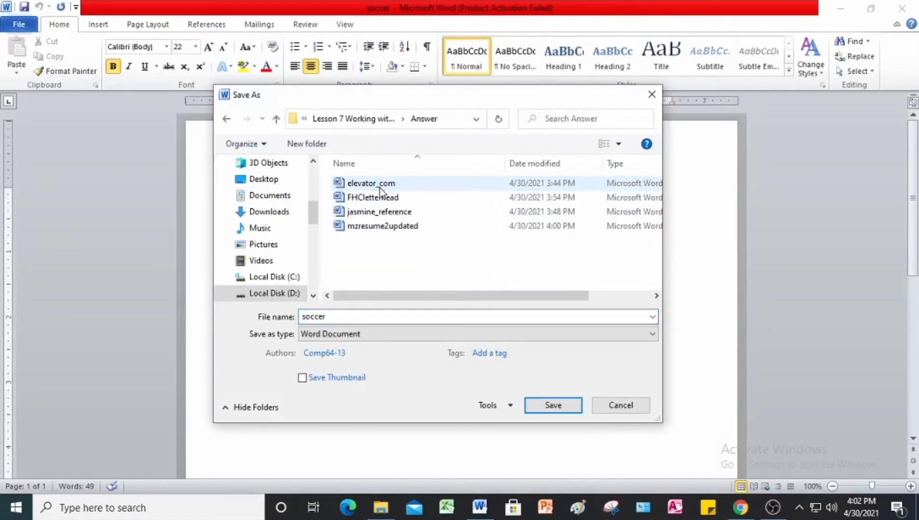
{"action": "double_click", "coordinate": [344, 318]}
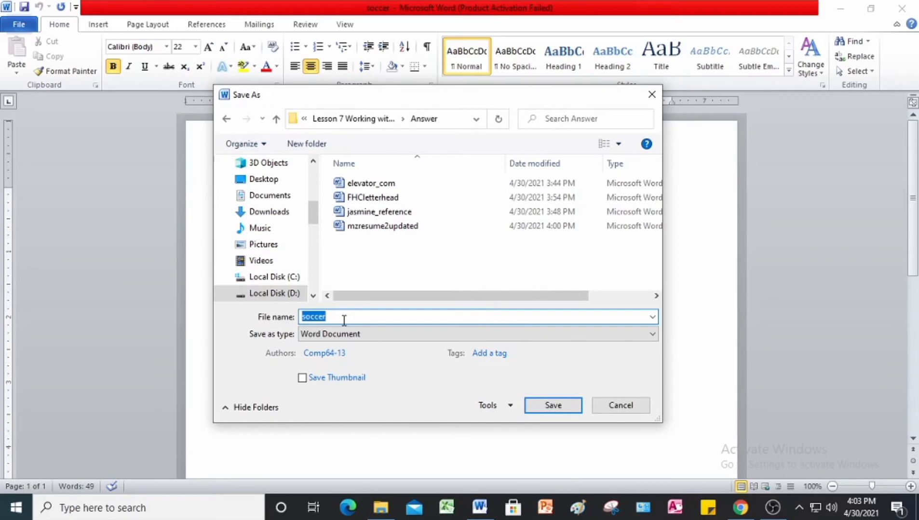
{"action": "type", "text": "postcard"}
{"action": "left_click", "coordinate": [549, 405]}
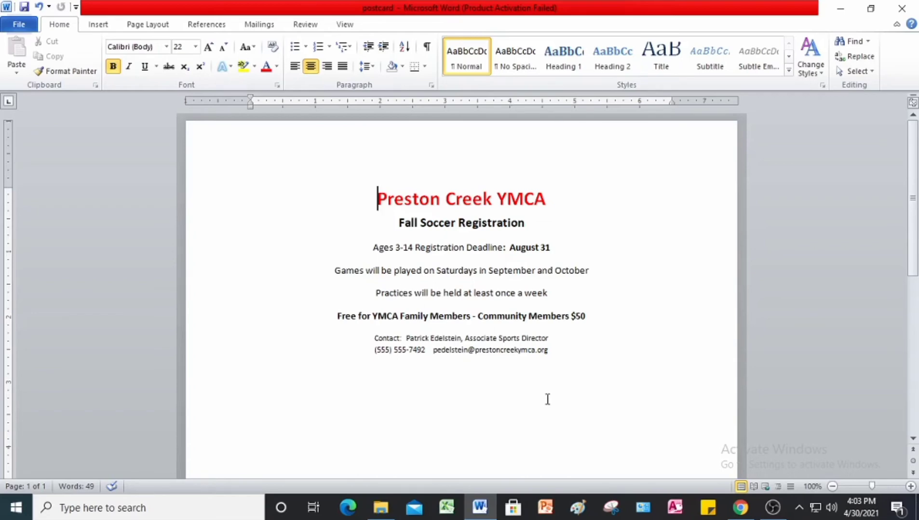
Step: Set a custom paper size of 4" wide by 6" high for the whole postcard document
{"action": "left_click", "coordinate": [149, 27]}
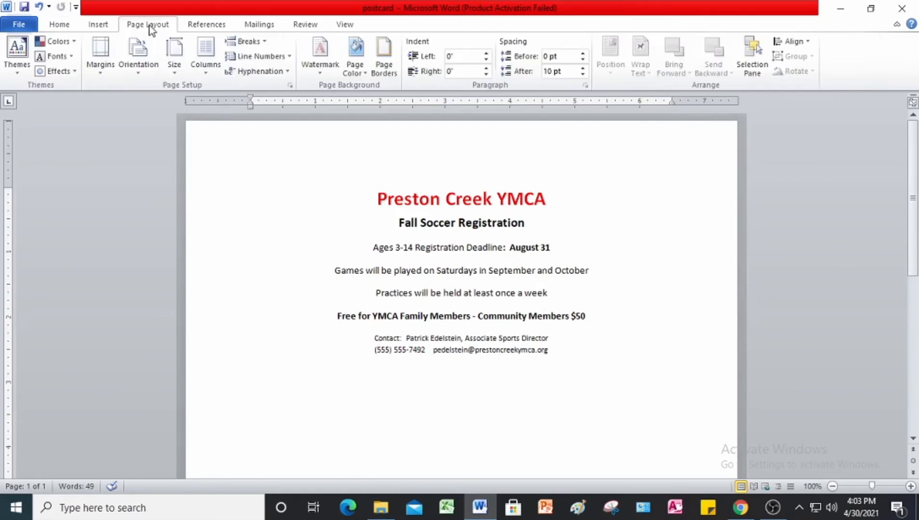
{"action": "left_click", "coordinate": [175, 76]}
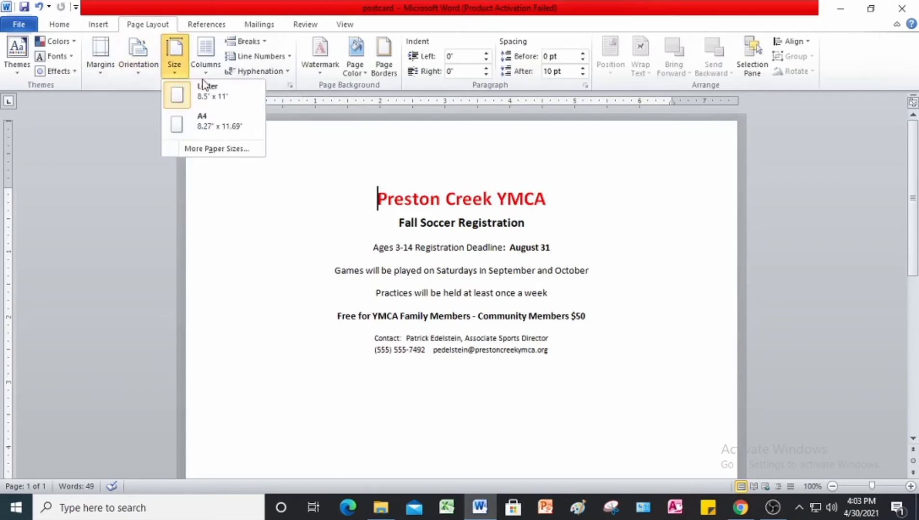
{"action": "left_click", "coordinate": [228, 150]}
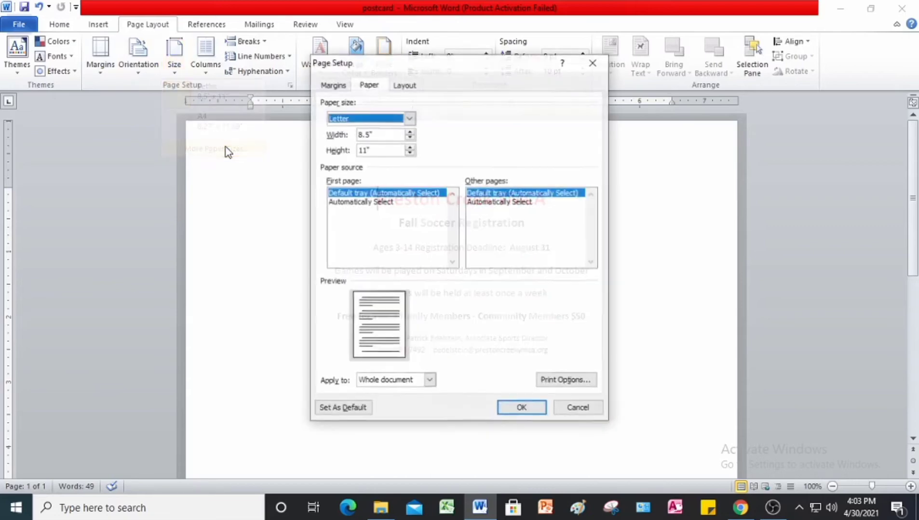
{"action": "left_click", "coordinate": [408, 119]}
{"action": "left_click", "coordinate": [368, 148]}
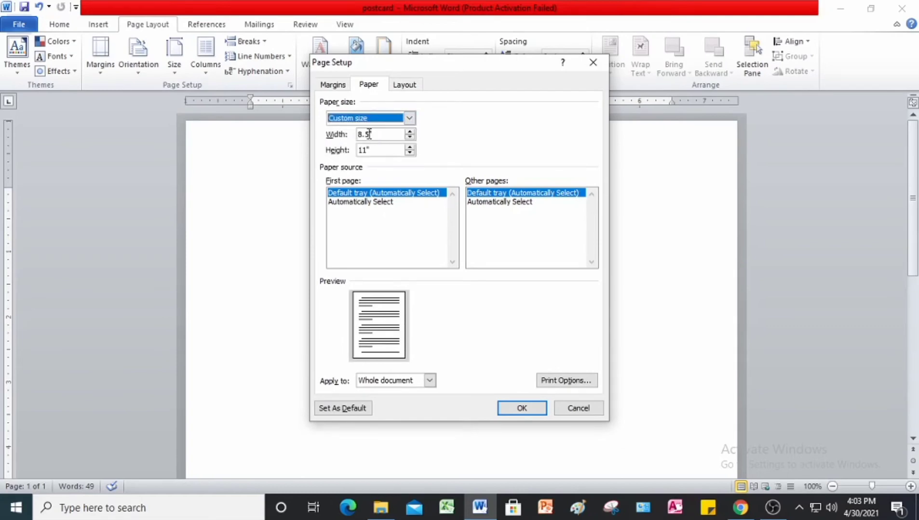
{"action": "left_click", "coordinate": [371, 137]}
{"action": "key", "text": "BackSpace"}
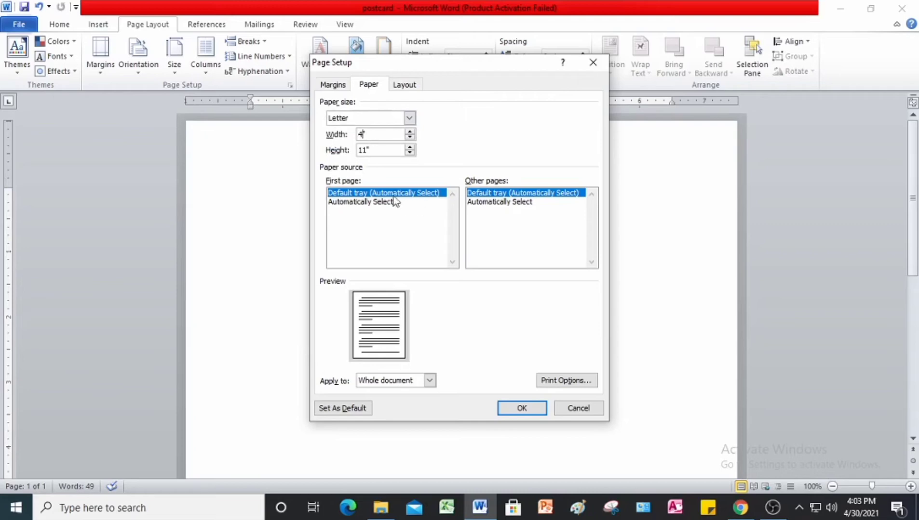
{"action": "left_click", "coordinate": [367, 150]}
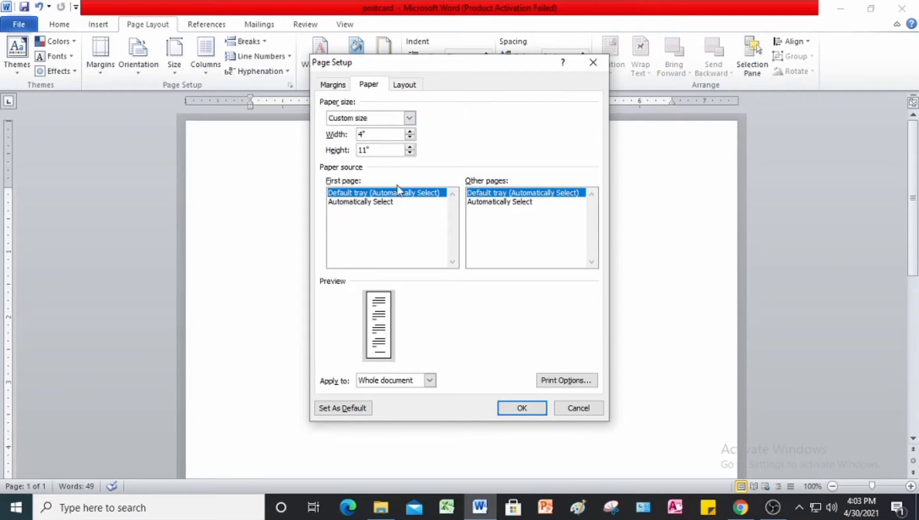
{"action": "key", "text": "BackSpace"}
{"action": "key", "text": "BackSpace"}
{"action": "key", "text": "BackSpace"}
{"action": "left_click", "coordinate": [407, 85]}
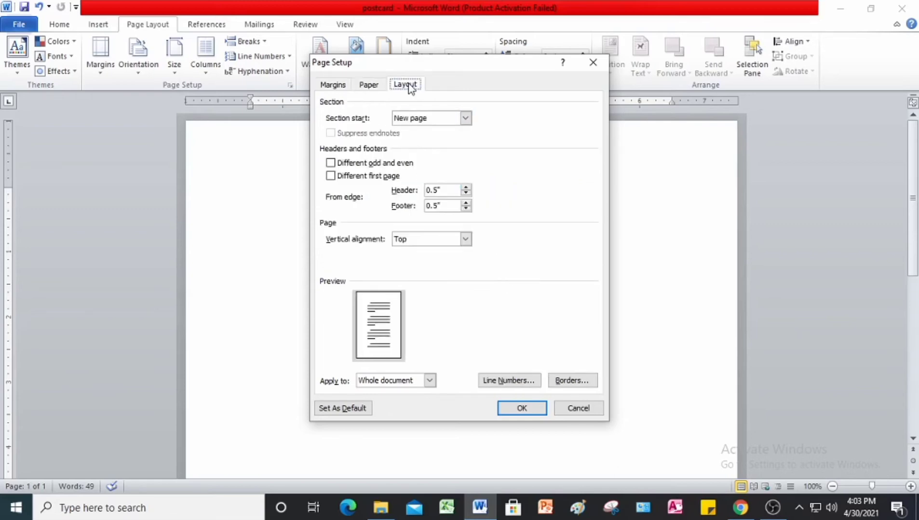
{"action": "left_click", "coordinate": [339, 83]}
{"action": "left_click", "coordinate": [369, 85]}
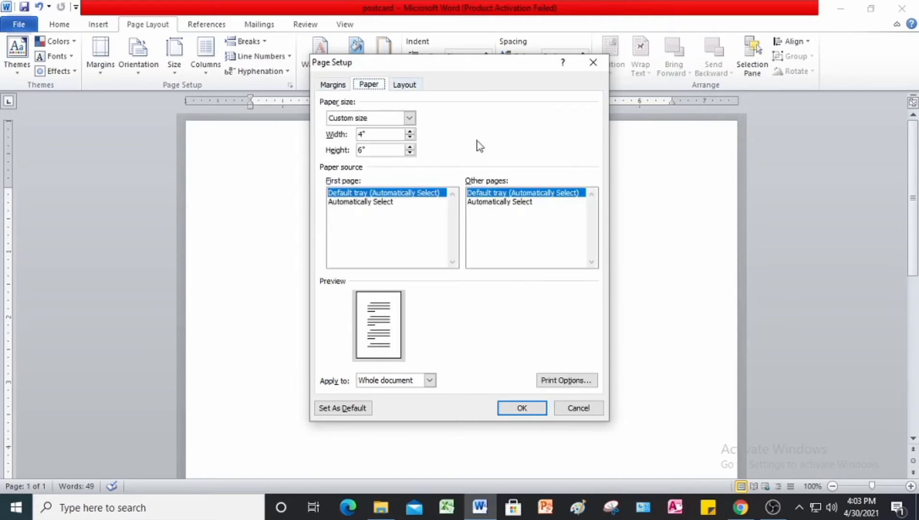
{"action": "left_click", "coordinate": [522, 408]}
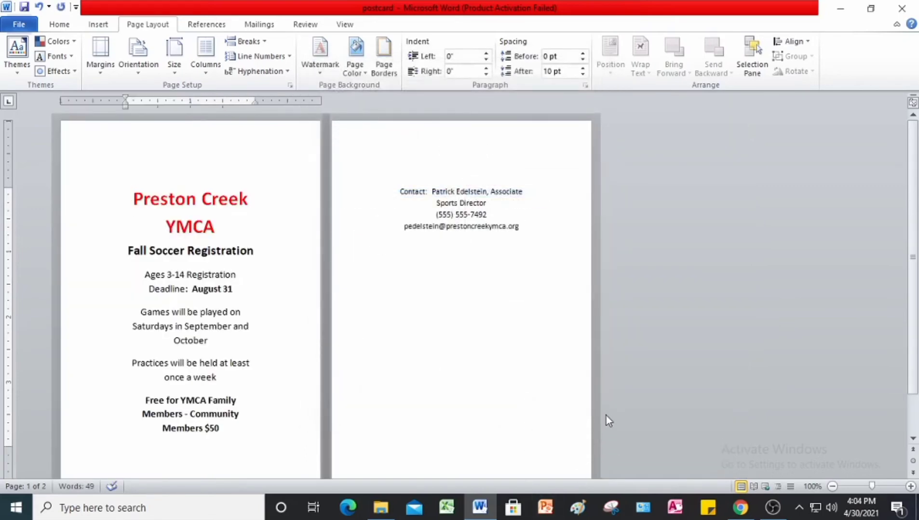
Step: Change the postcard's orientation to Landscape and its margins to Narrow
{"action": "left_click", "coordinate": [143, 75]}
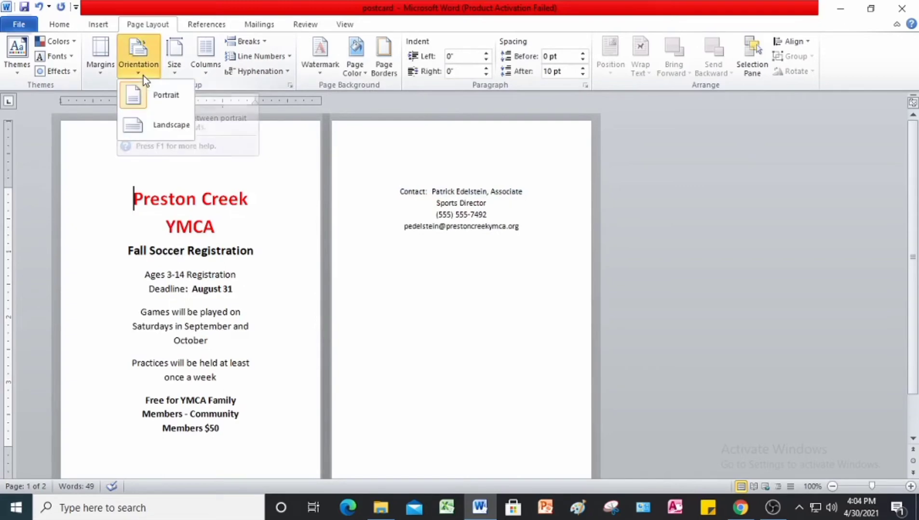
{"action": "left_click", "coordinate": [154, 124]}
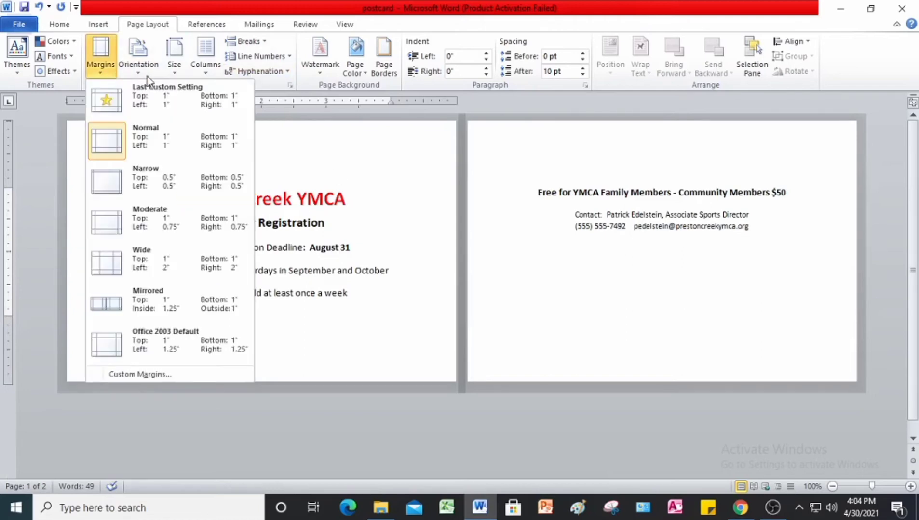
{"action": "left_click", "coordinate": [176, 185]}
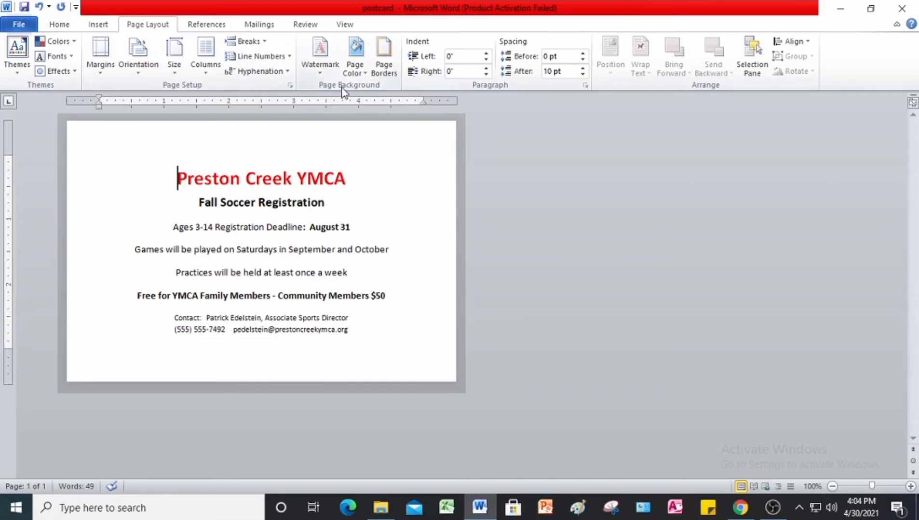
Step: Set up a page border for the whole postcard with the Box setting
{"action": "left_click", "coordinate": [375, 72]}
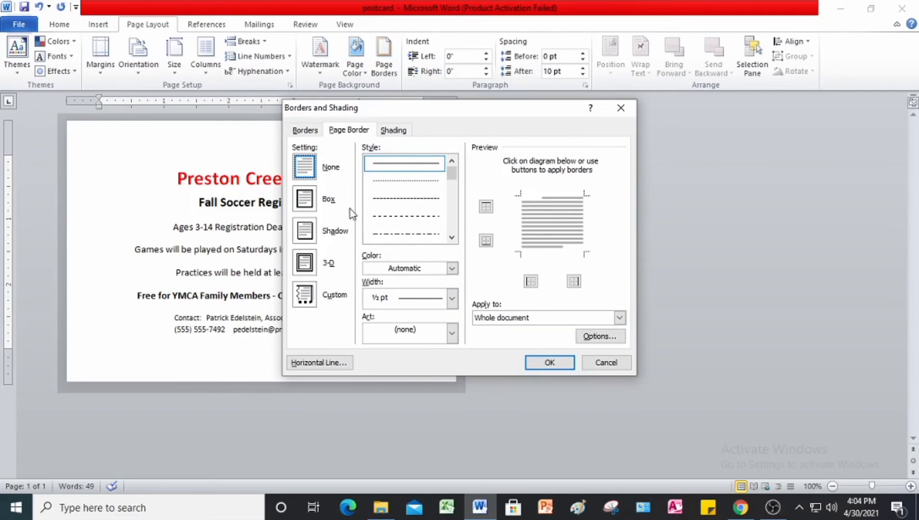
{"action": "left_click", "coordinate": [309, 204]}
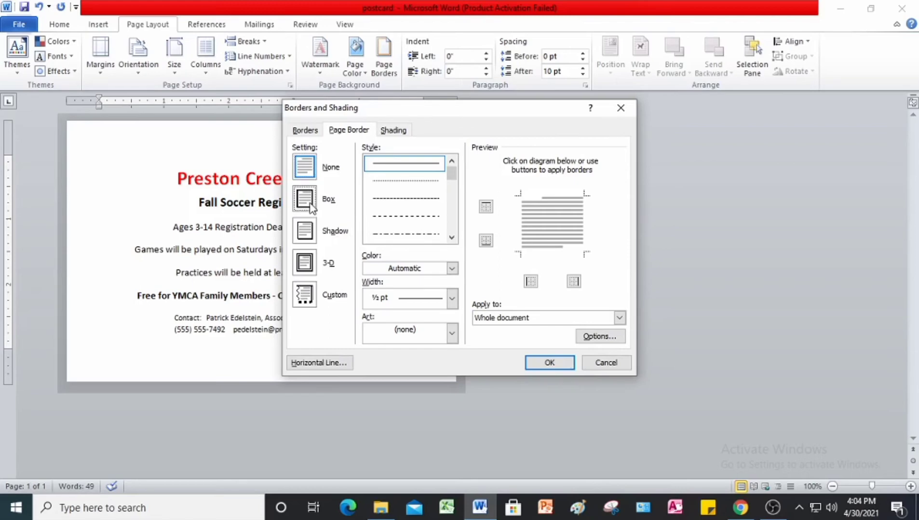
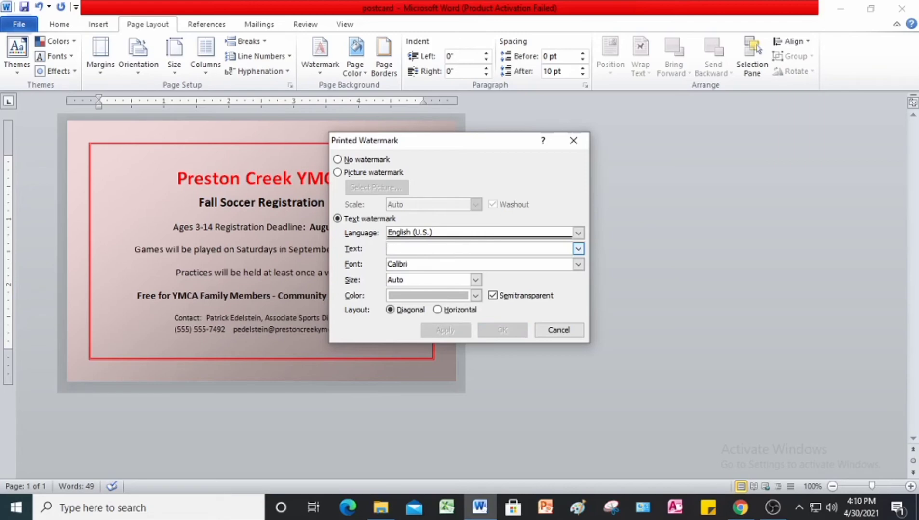
Step: Add a custom text watermark reading "YMCA Soccer" with a horizontal layout to the postcard
{"action": "type", "text": "YM"}
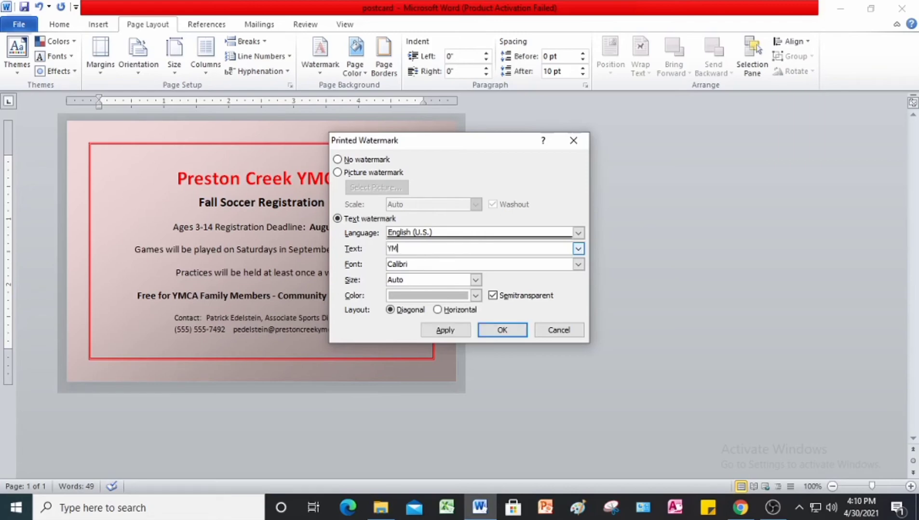
{"action": "type", "text": "CA Soccer"}
{"action": "left_click", "coordinate": [438, 310]}
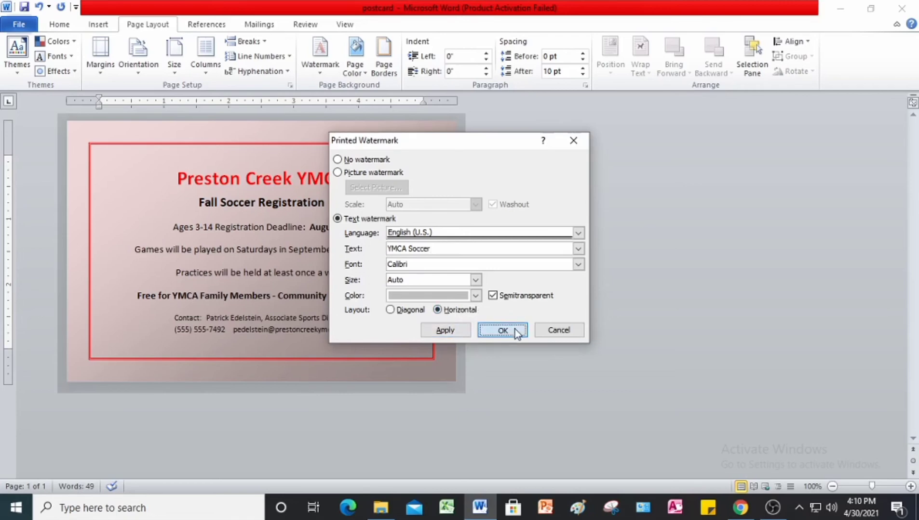
{"action": "left_click", "coordinate": [515, 332]}
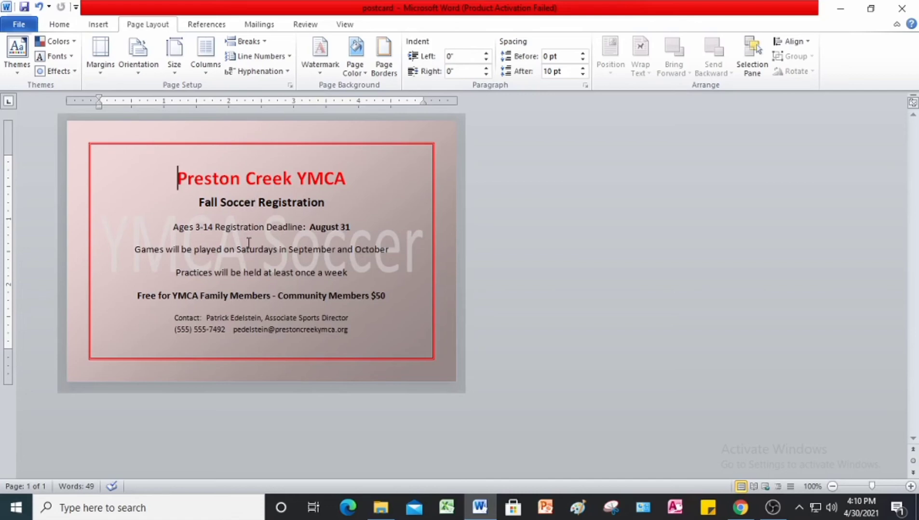
Step: Save the finished postcard document and close it
{"action": "left_click", "coordinate": [24, 11]}
{"action": "left_click", "coordinate": [912, 13]}
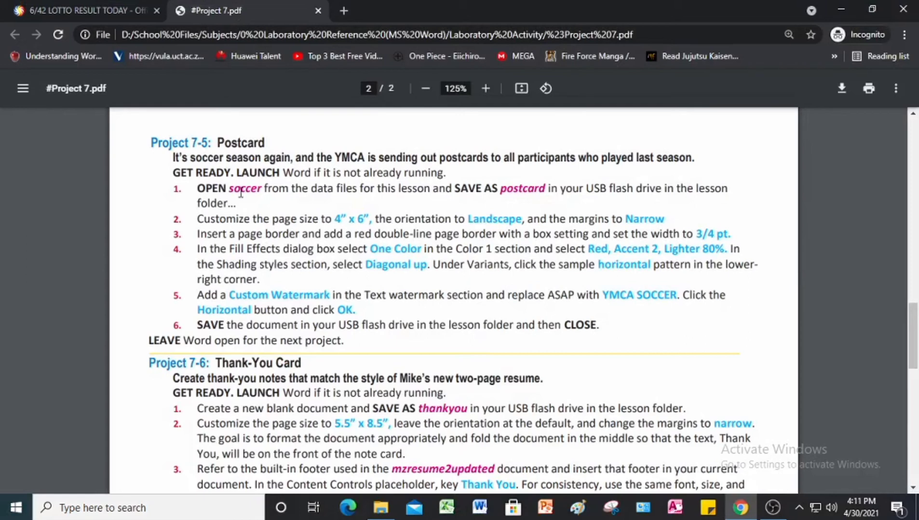
Step: Switch to Word with a new blank document for the thank-you card and dismiss the activation wizard
{"action": "scroll", "coordinate": [311, 216], "scroll_direction": "down", "scroll_amount": 3}
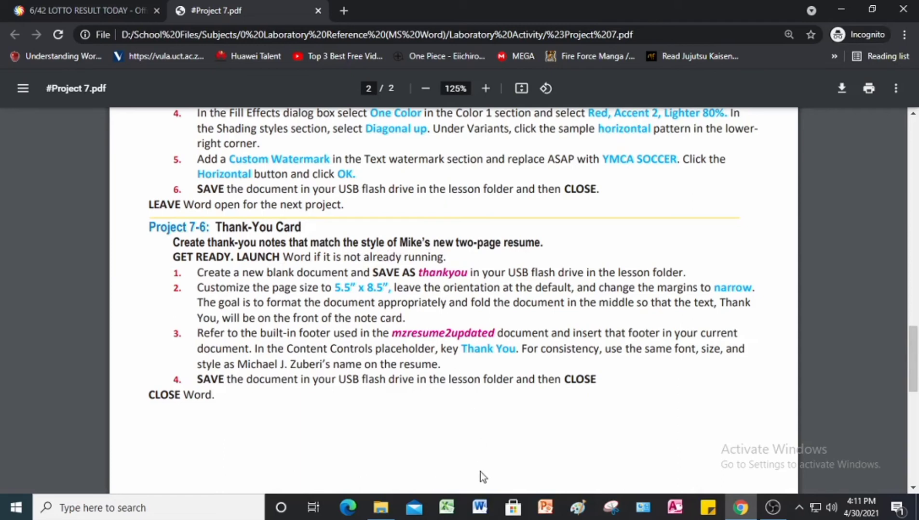
{"action": "left_click", "coordinate": [480, 509]}
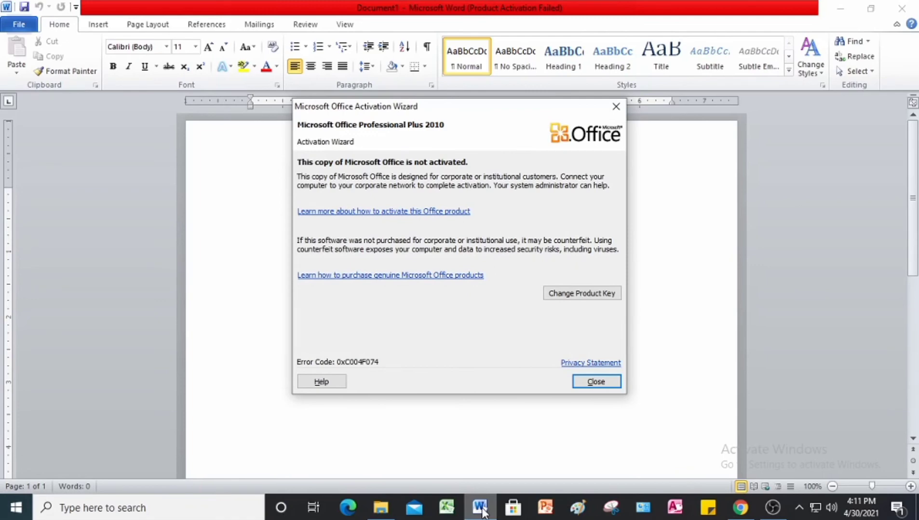
{"action": "left_click", "coordinate": [616, 107]}
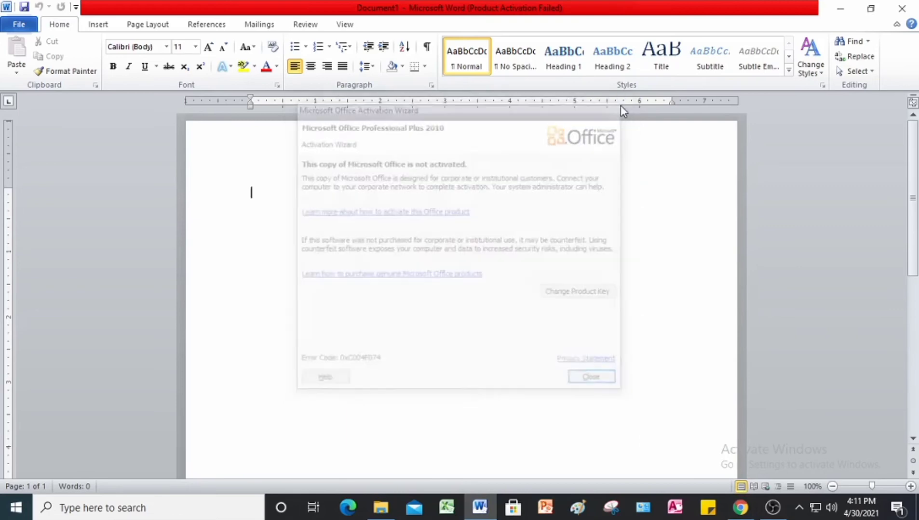
Step: Save the blank document as thankyou in the Lesson 7 Answer folder
{"action": "left_click", "coordinate": [19, 24]}
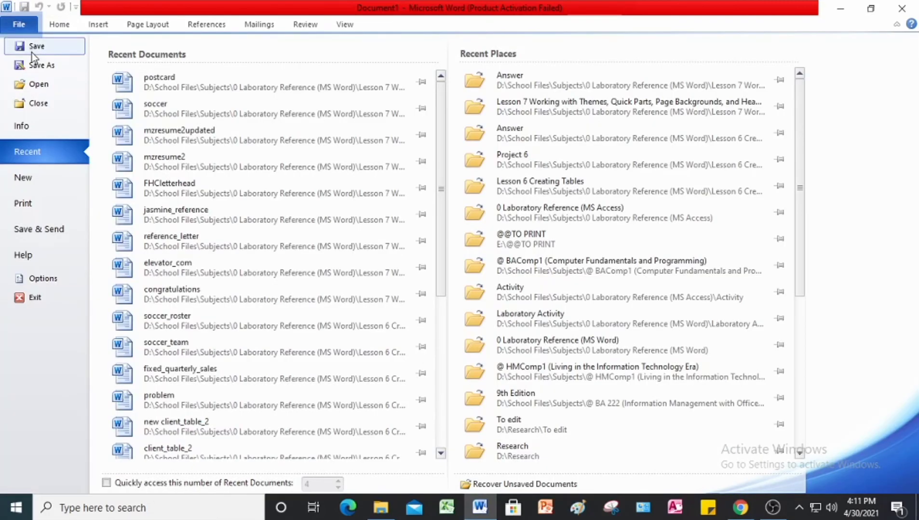
{"action": "left_click", "coordinate": [32, 51]}
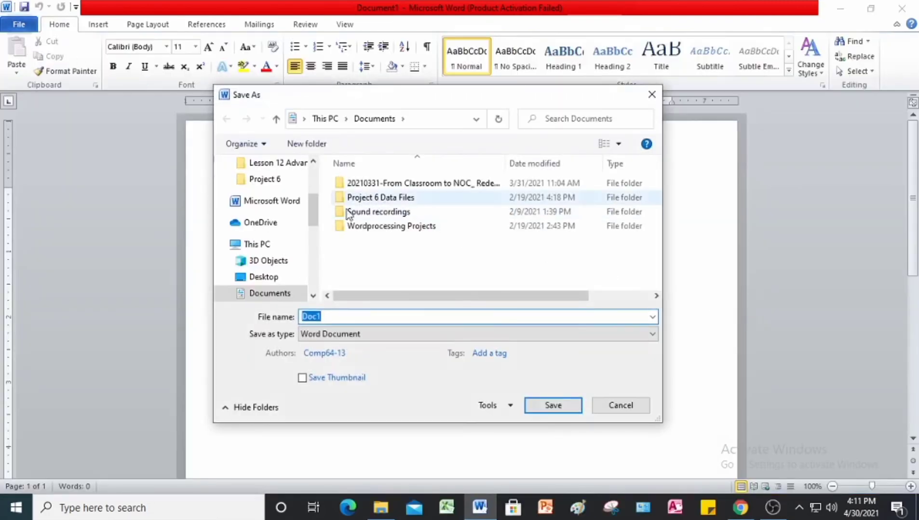
{"action": "scroll", "coordinate": [312, 234], "scroll_direction": "down", "scroll_amount": 3}
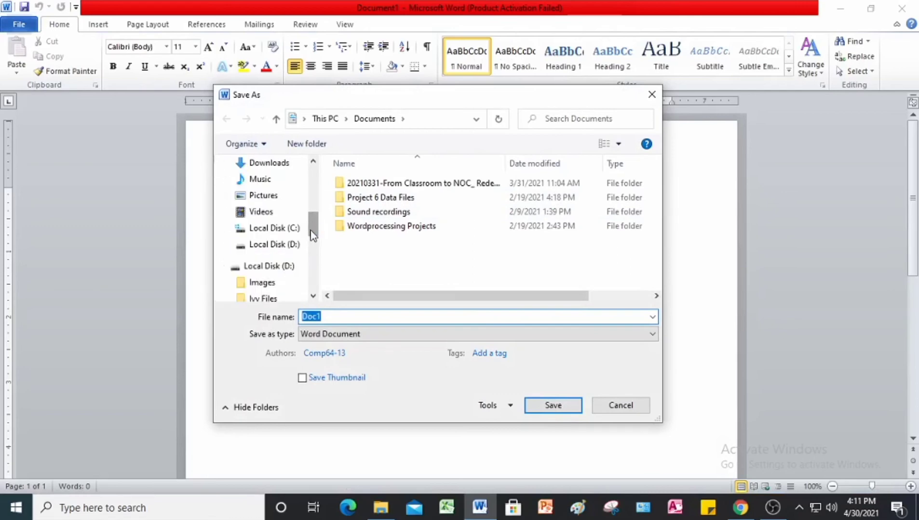
{"action": "left_click_drag", "start_coordinate": [312, 235], "coordinate": [312, 261]}
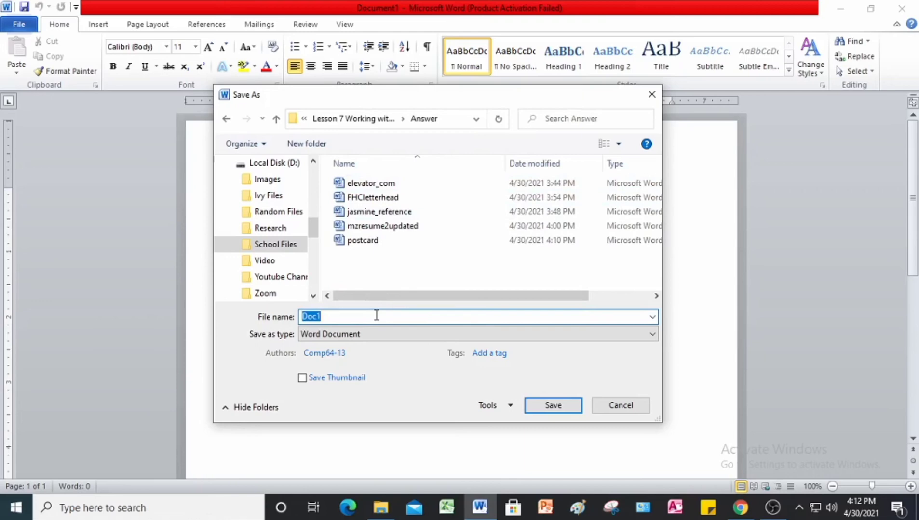
{"action": "key", "text": "BackSpace"}
{"action": "type", "text": "thankyou"}
{"action": "left_click", "coordinate": [556, 407]}
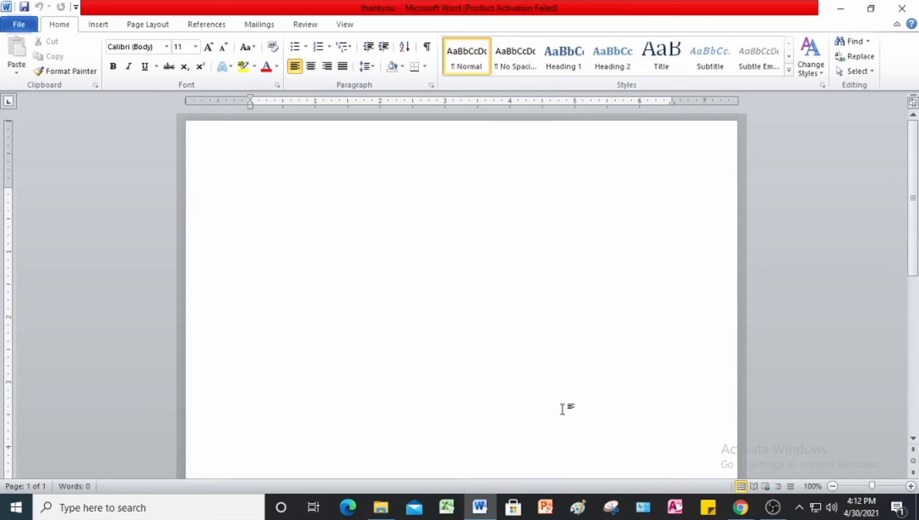
Step: Set the thankyou document's custom paper size to 5.5" wide by 8.5" high and its margins to Narrow
{"action": "left_click", "coordinate": [139, 25]}
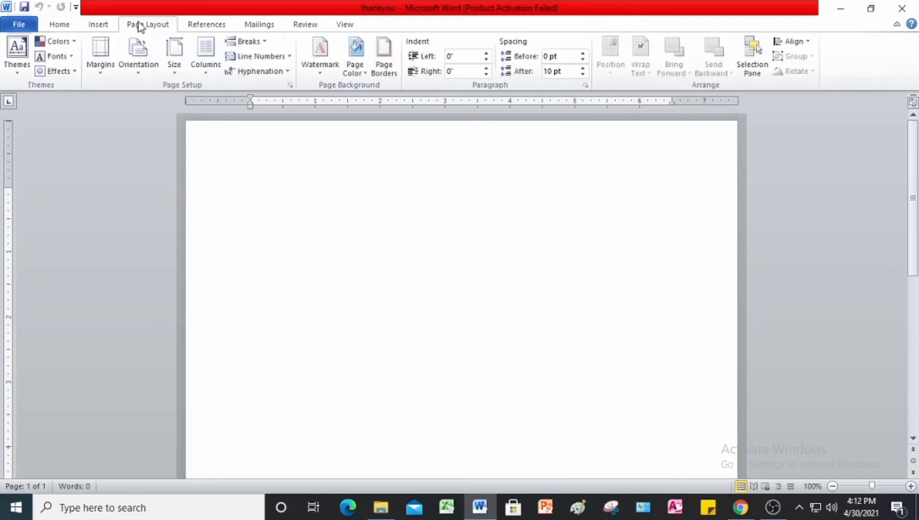
{"action": "left_click", "coordinate": [173, 71]}
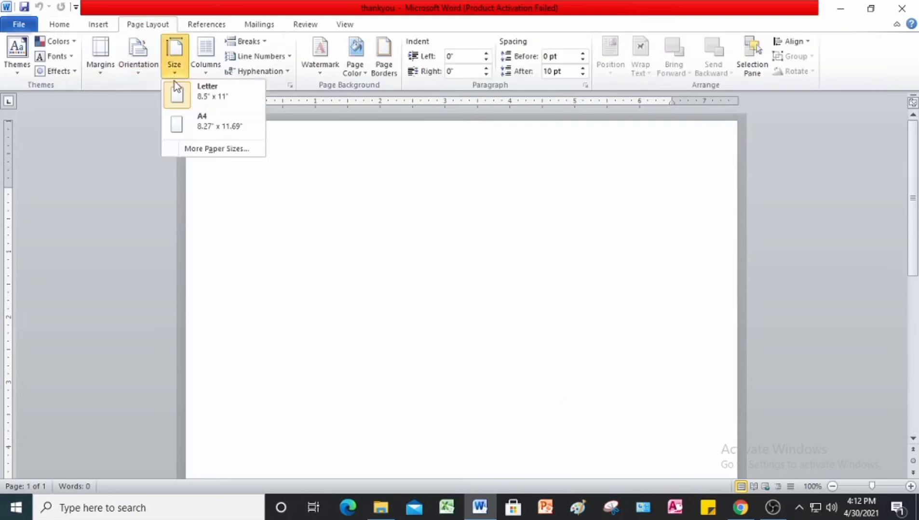
{"action": "left_click", "coordinate": [199, 150]}
{"action": "left_click", "coordinate": [368, 134]}
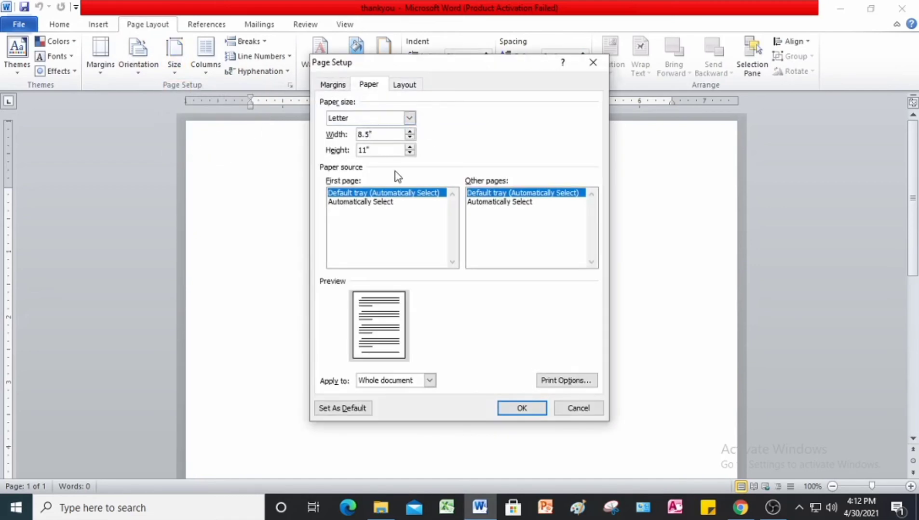
{"action": "key", "text": "BackSpace"}
{"action": "key", "text": "BackSpace"}
{"action": "key", "text": "BackSpace"}
{"action": "type", "text": "5.5"}
{"action": "left_click", "coordinate": [368, 150]}
{"action": "key", "text": "BackSpace"}
{"action": "key", "text": "BackSpace"}
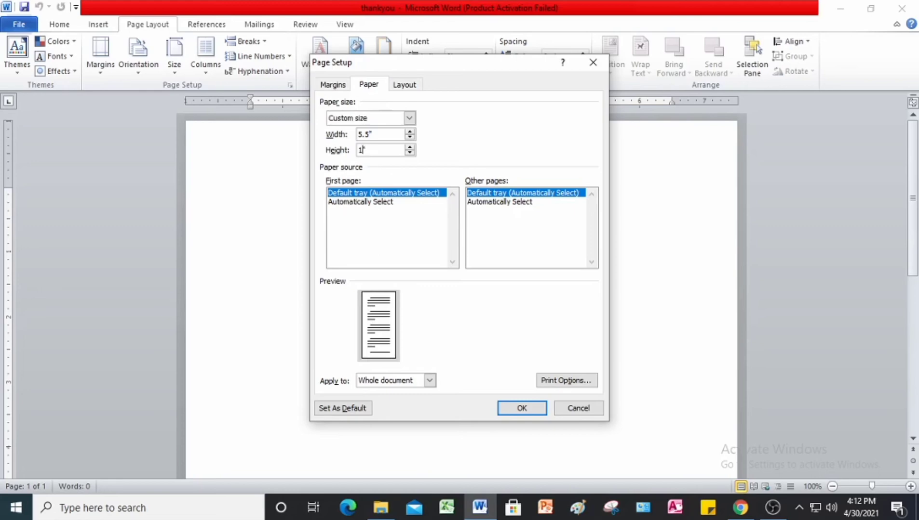
{"action": "type", "text": "8.5"}
{"action": "left_click", "coordinate": [529, 412]}
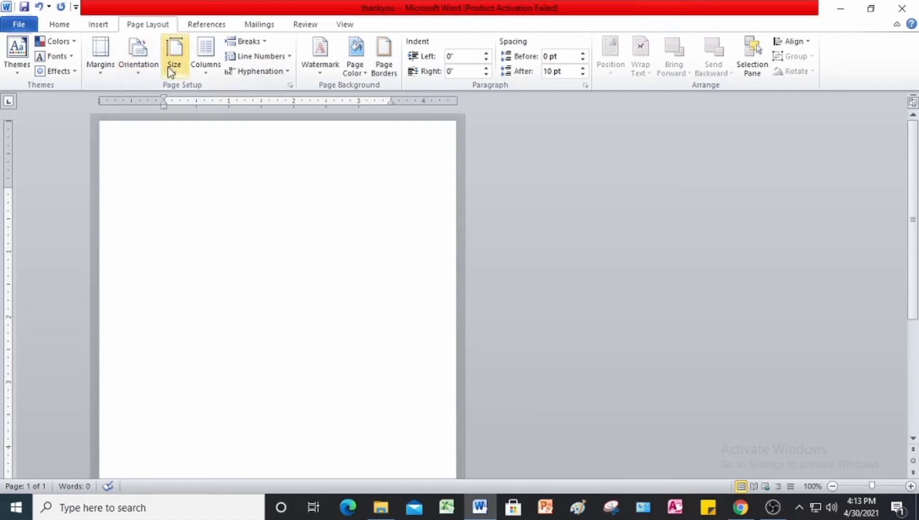
{"action": "left_click", "coordinate": [100, 72]}
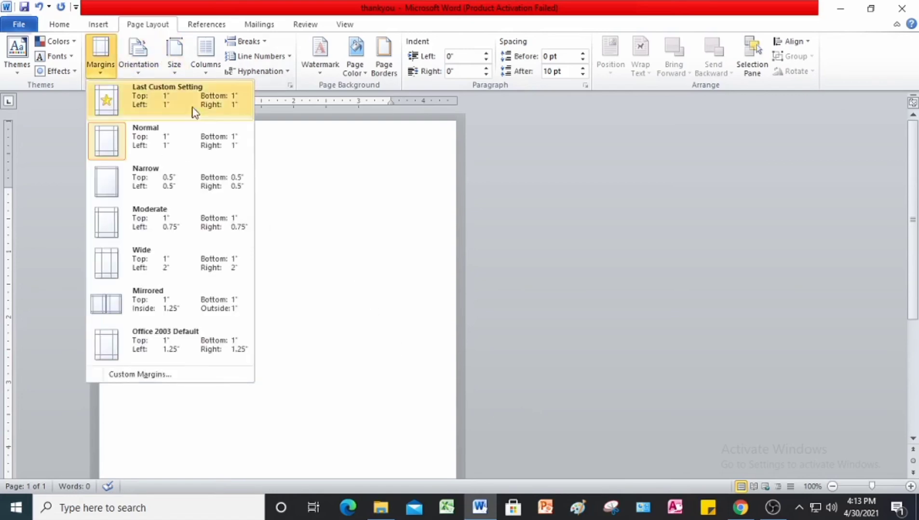
{"action": "left_click", "coordinate": [181, 178]}
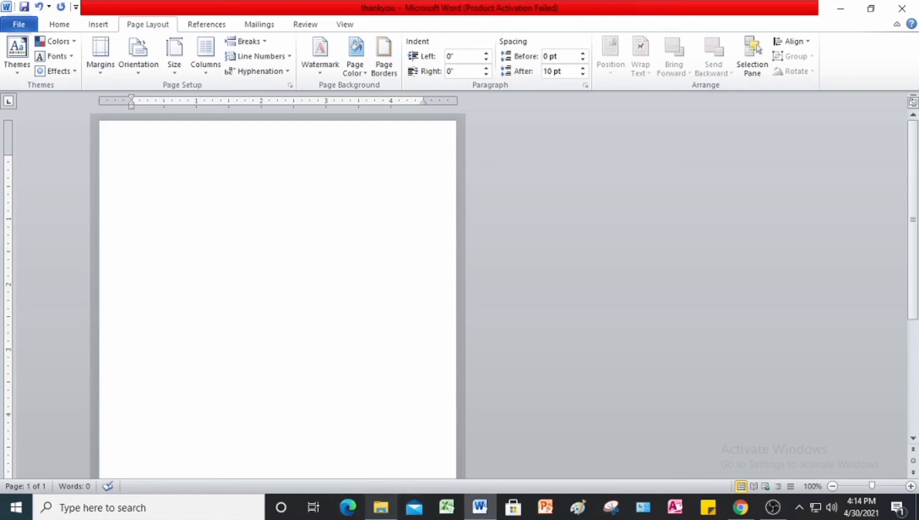
Step: Switch to File Explorer and open the mzresume2updated document from the Lesson 7 Answer folder
{"action": "left_click", "coordinate": [387, 514]}
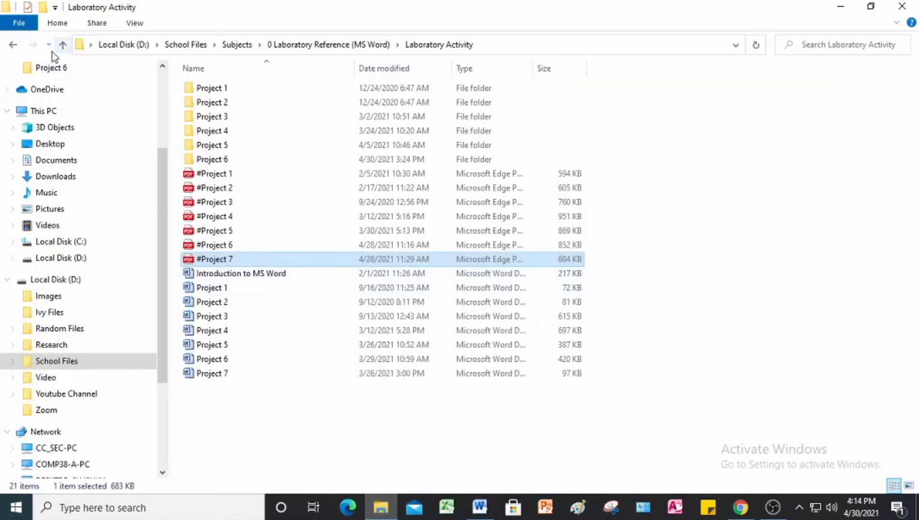
{"action": "left_click", "coordinate": [14, 46]}
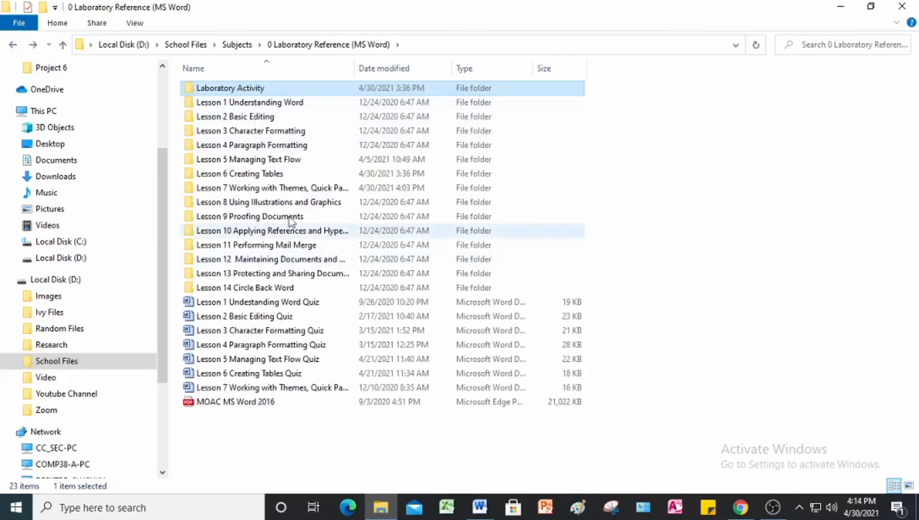
{"action": "double_click", "coordinate": [277, 188]}
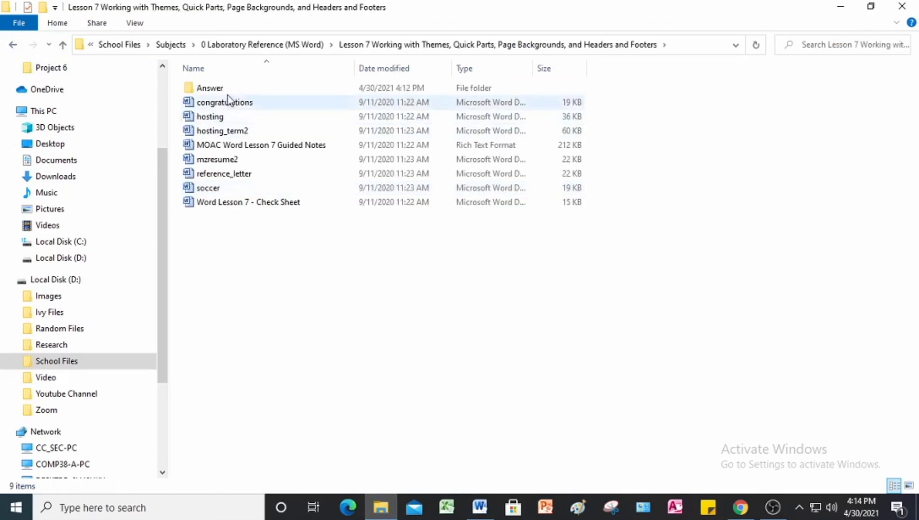
{"action": "left_click", "coordinate": [224, 90]}
{"action": "double_click", "coordinate": [225, 90]}
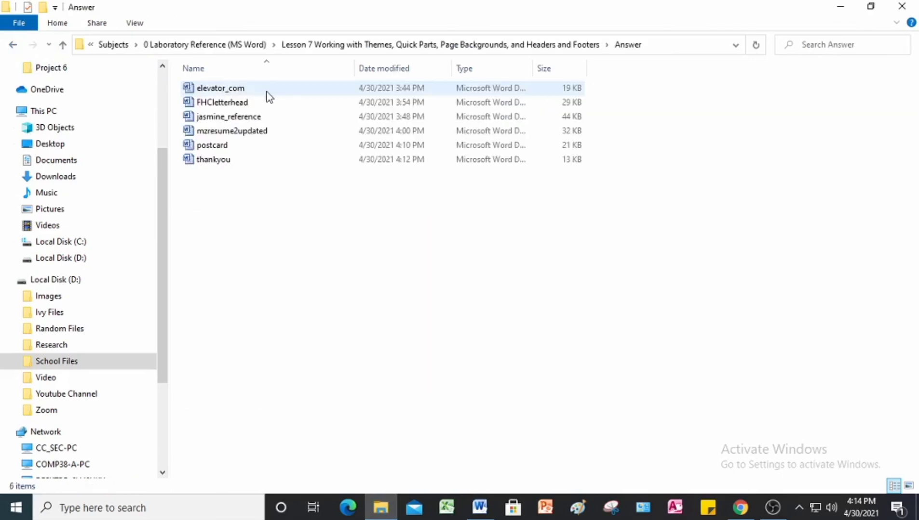
{"action": "left_click", "coordinate": [264, 136]}
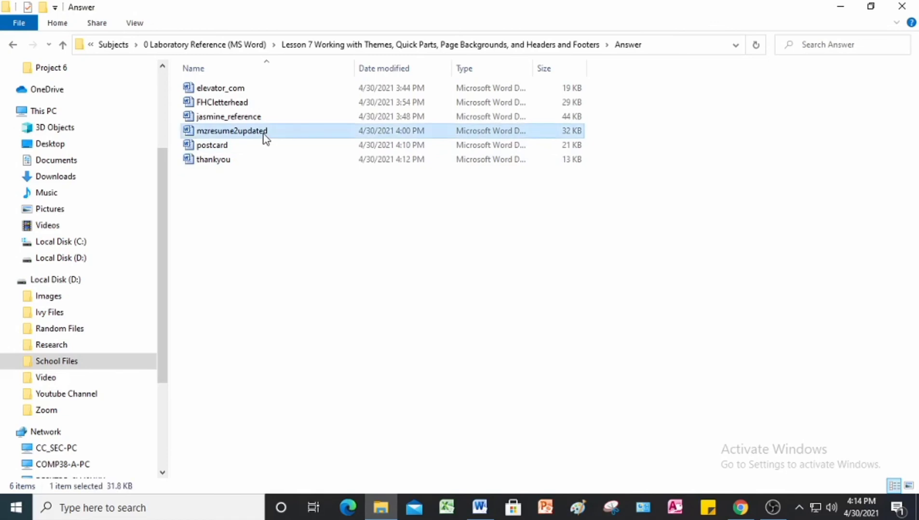
{"action": "double_click", "coordinate": [264, 140]}
Step: Examine the header and the built-in footer design on the second page of the resume
{"action": "scroll", "coordinate": [433, 214], "scroll_direction": "down", "scroll_amount": 10}
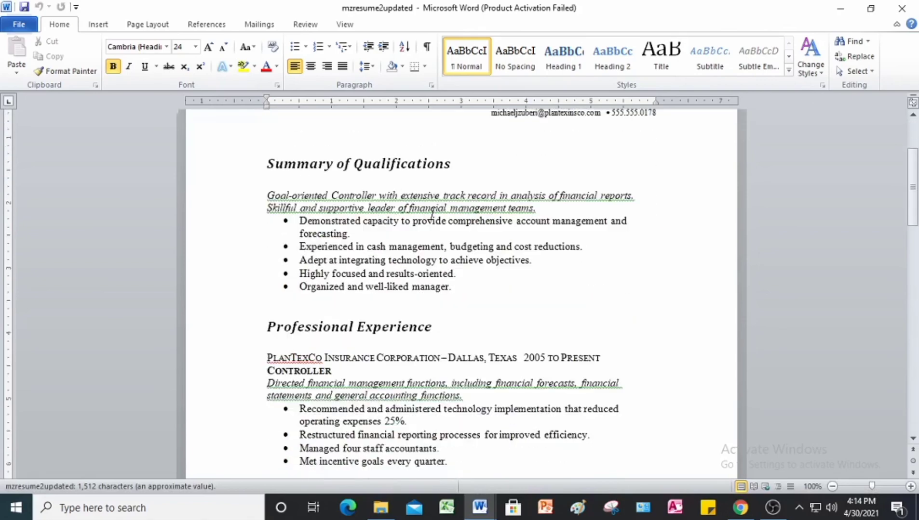
{"action": "scroll", "coordinate": [433, 214], "scroll_direction": "down", "scroll_amount": 9}
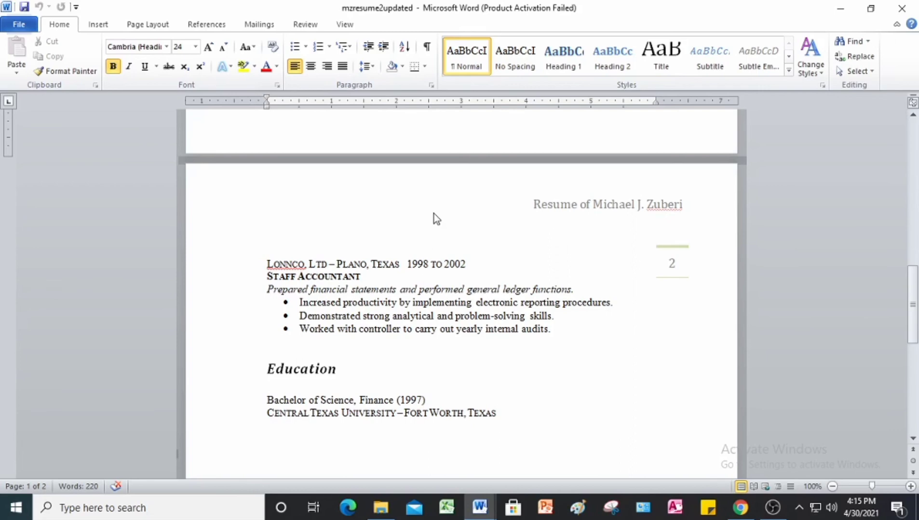
{"action": "scroll", "coordinate": [434, 214], "scroll_direction": "down", "scroll_amount": 2}
{"action": "scroll", "coordinate": [539, 252], "scroll_direction": "up", "scroll_amount": 2}
{"action": "double_click", "coordinate": [602, 206]}
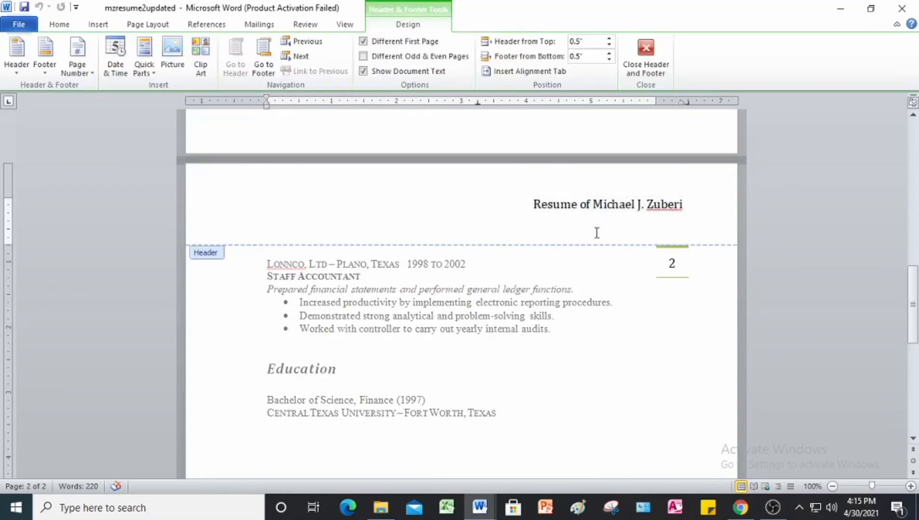
{"action": "scroll", "coordinate": [573, 367], "scroll_direction": "down", "scroll_amount": 8}
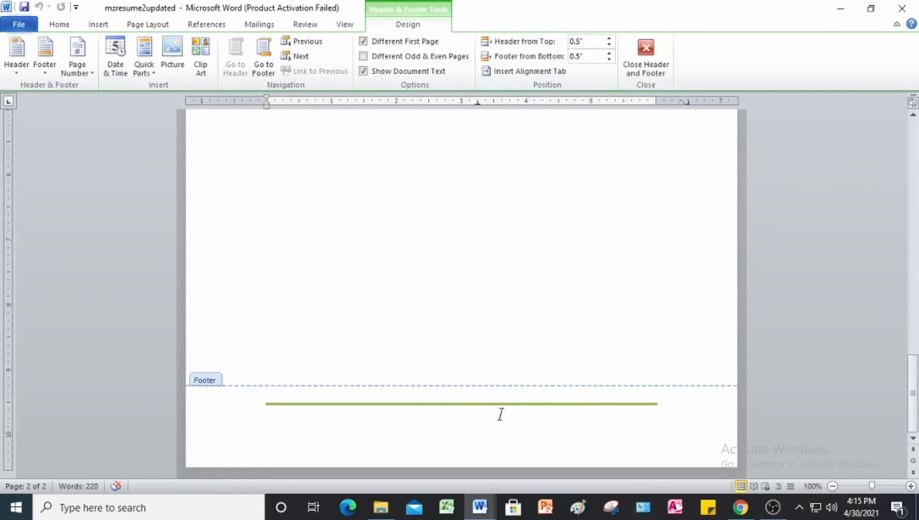
Step: Return to the thankyou document and insert the built-in Stacks footer
{"action": "left_click", "coordinate": [483, 513]}
{"action": "left_click", "coordinate": [430, 459]}
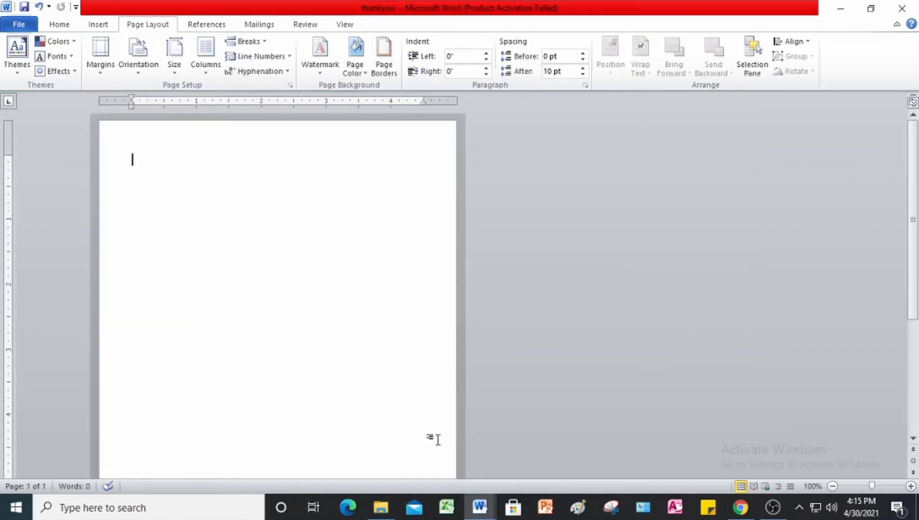
{"action": "left_click", "coordinate": [90, 25]}
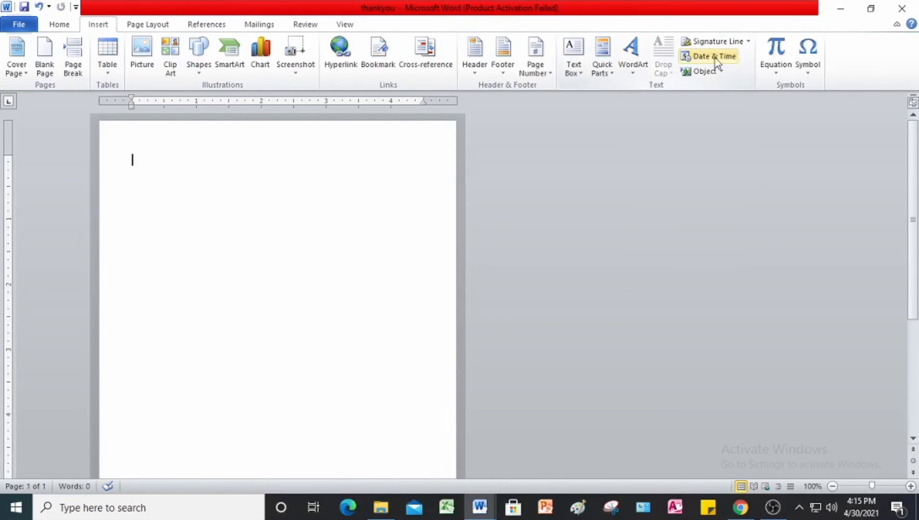
{"action": "left_click", "coordinate": [503, 74]}
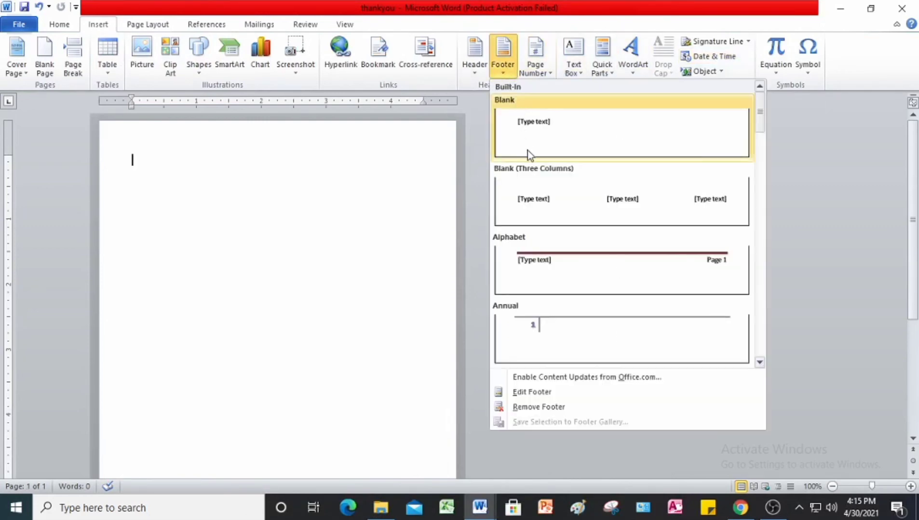
{"action": "scroll", "coordinate": [528, 153], "scroll_direction": "down", "scroll_amount": 5}
{"action": "scroll", "coordinate": [533, 193], "scroll_direction": "down", "scroll_amount": 6}
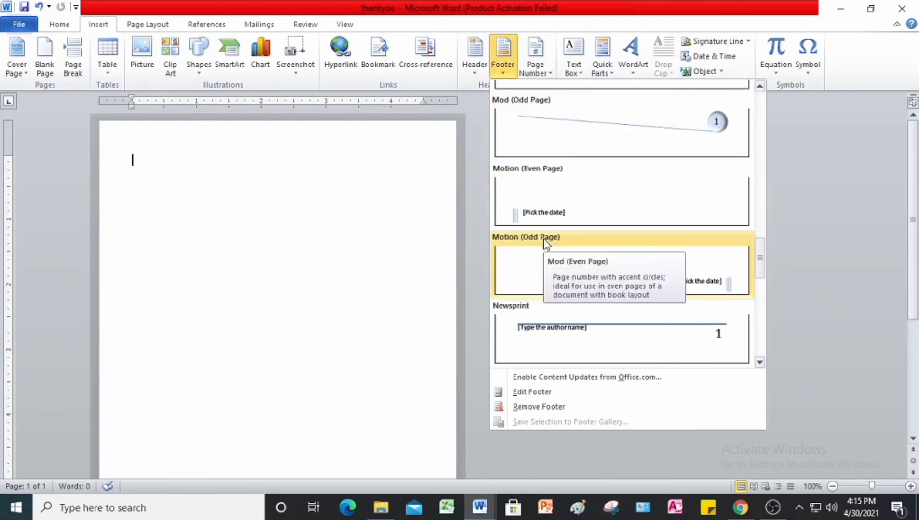
{"action": "scroll", "coordinate": [543, 238], "scroll_direction": "down", "scroll_amount": 6}
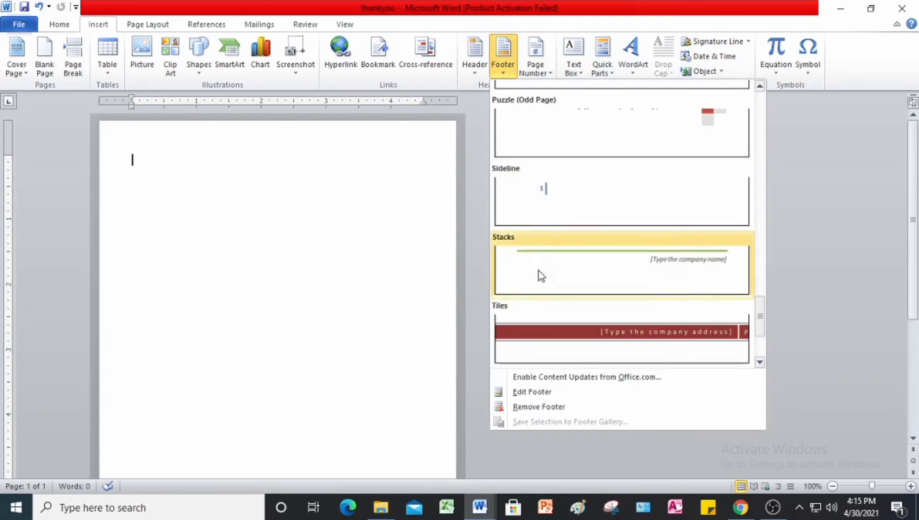
{"action": "left_click", "coordinate": [538, 270]}
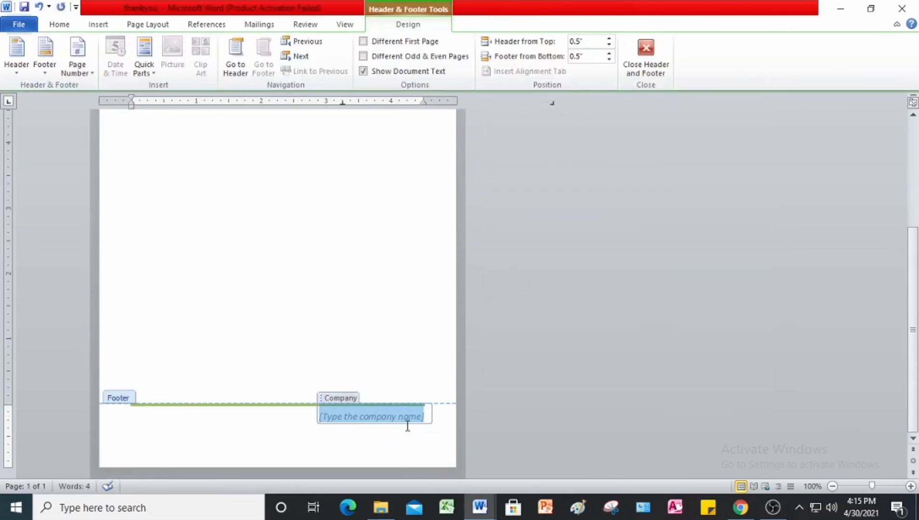
Step: Fill the footer's Company placeholder with the text "Thank You"
{"action": "right_click", "coordinate": [363, 423]}
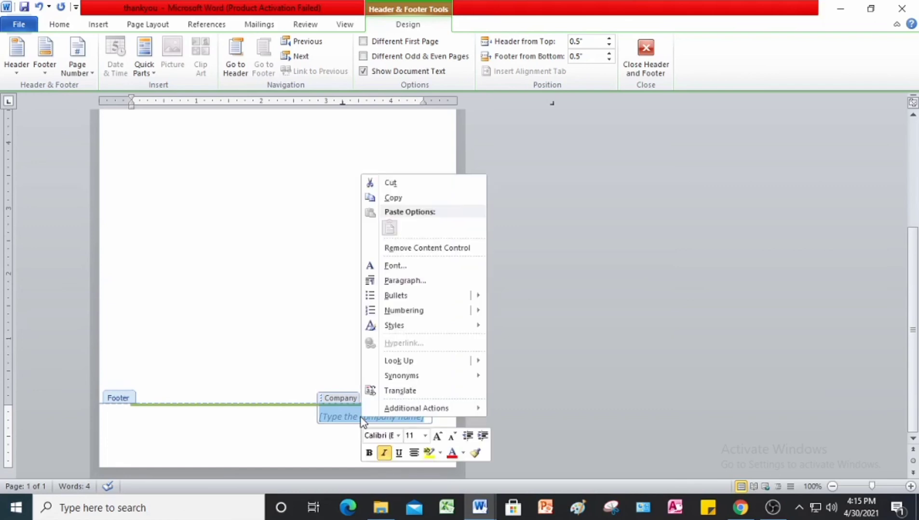
{"action": "key", "text": "Escape"}
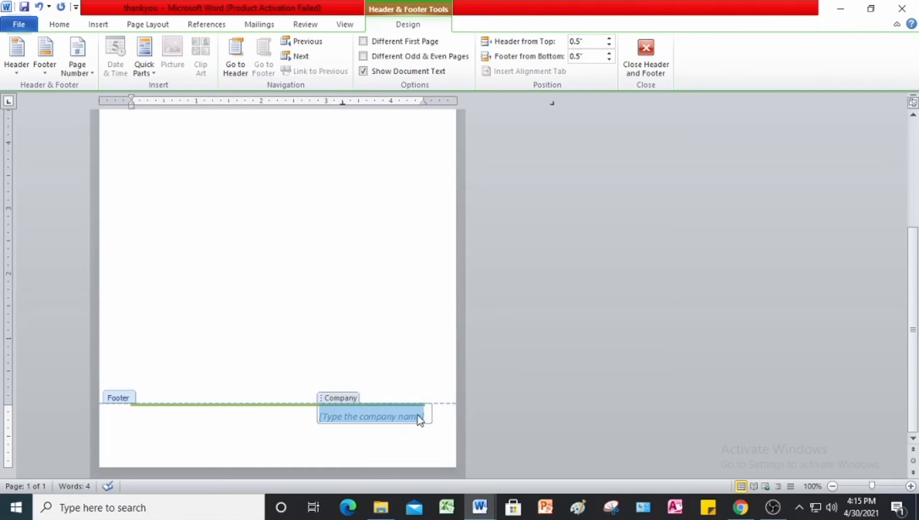
{"action": "type", "text": "Thank "}
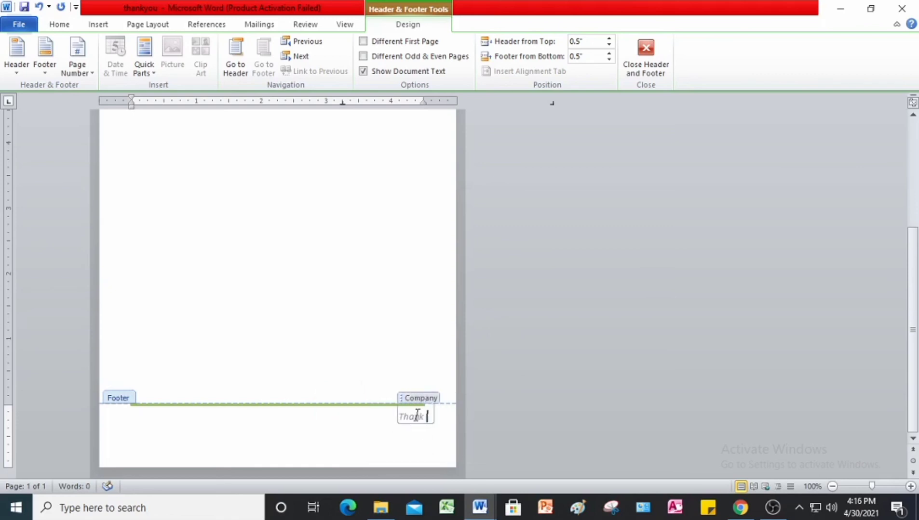
{"action": "type", "text": "You"}
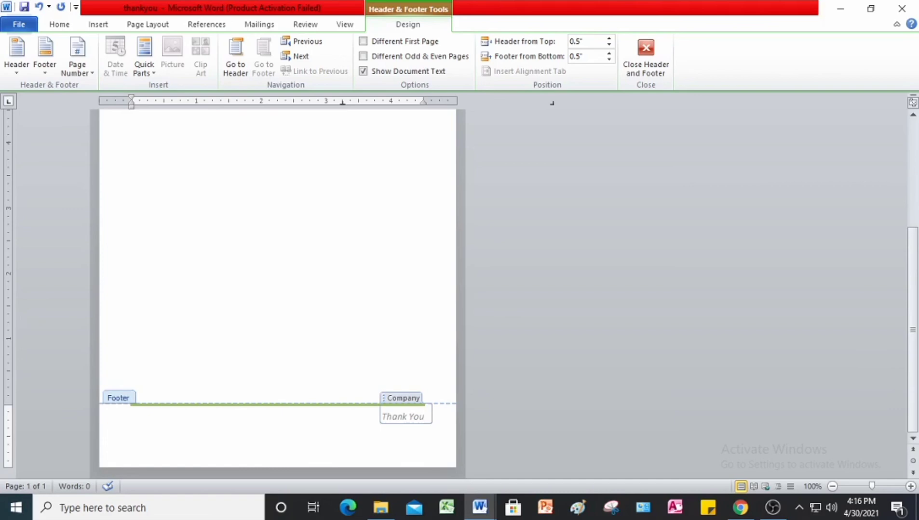
Step: Switch to the mzresume2updated document, return to its first page and leave header and footer editing
{"action": "key", "text": "Escape"}
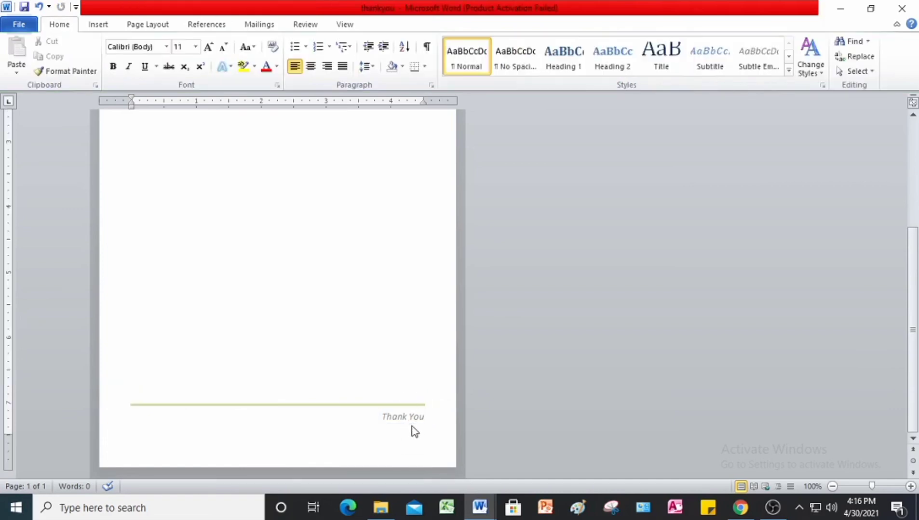
{"action": "double_click", "coordinate": [407, 427]}
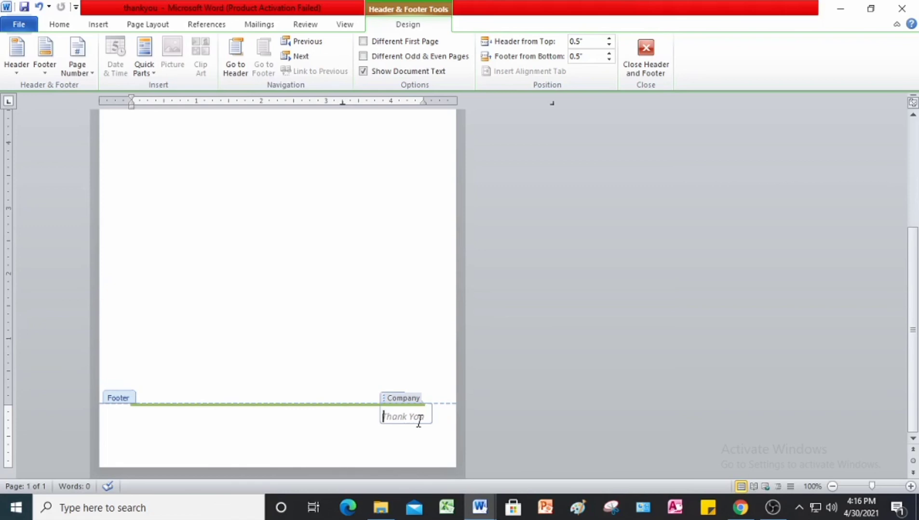
{"action": "left_click", "coordinate": [491, 514]}
{"action": "left_click", "coordinate": [562, 452]}
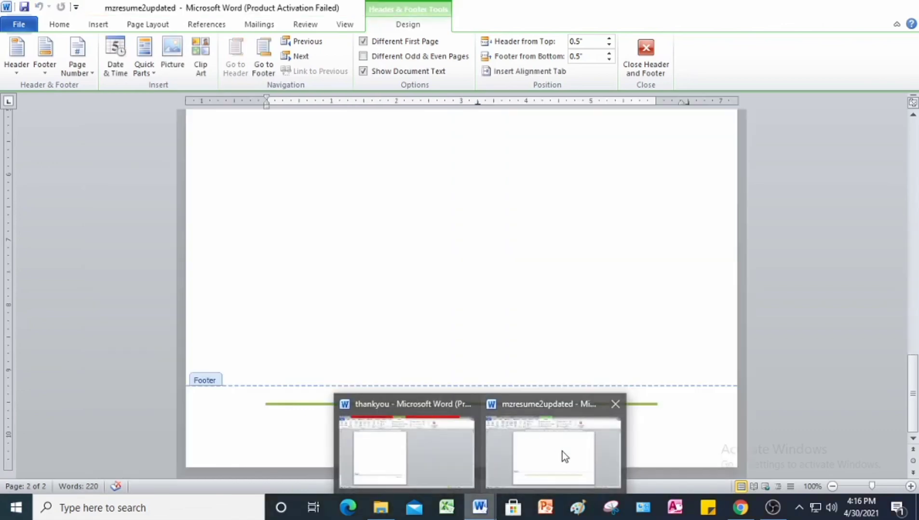
{"action": "scroll", "coordinate": [432, 310], "scroll_direction": "up", "scroll_amount": 15}
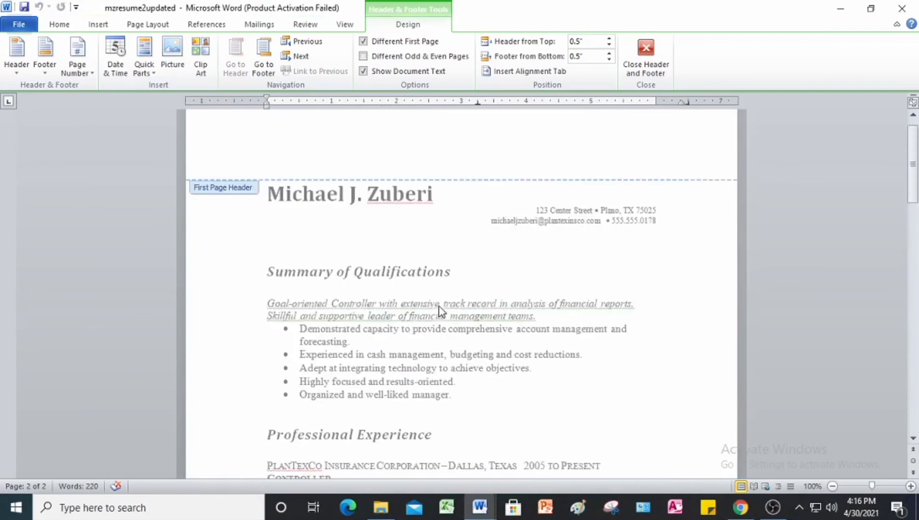
{"action": "left_click", "coordinate": [645, 58]}
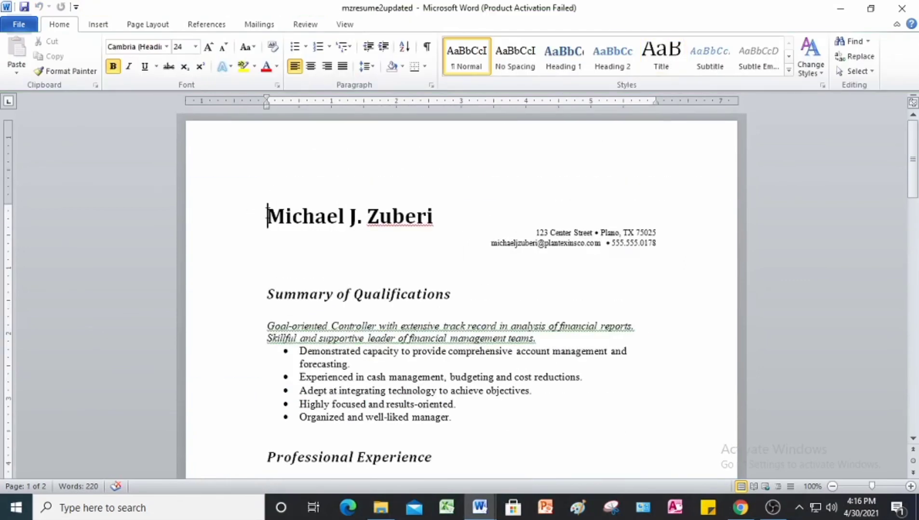
Step: Copy the formatting of the resume's name heading onto the "Thank You" footer text in the thankyou document with Format Painter
{"action": "left_click_drag", "start_coordinate": [268, 215], "coordinate": [424, 226]}
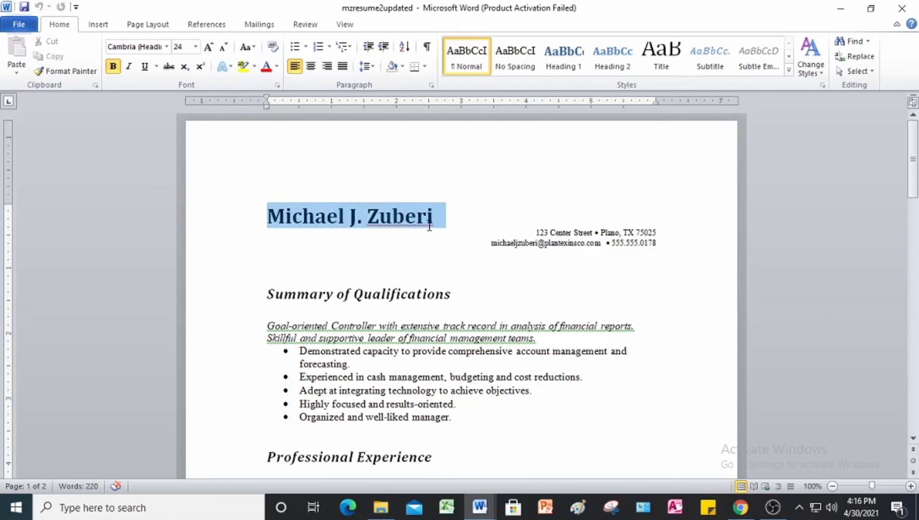
{"action": "left_click", "coordinate": [67, 75]}
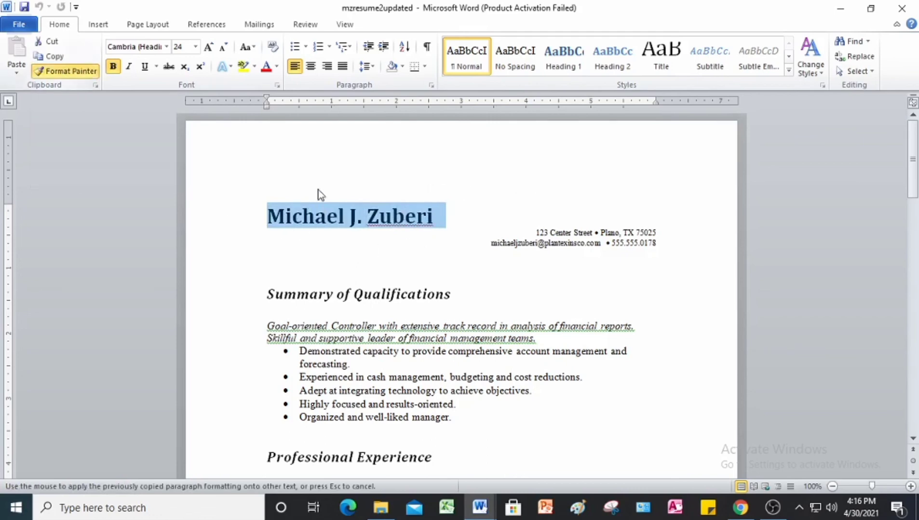
{"action": "mouse_move", "coordinate": [480, 507]}
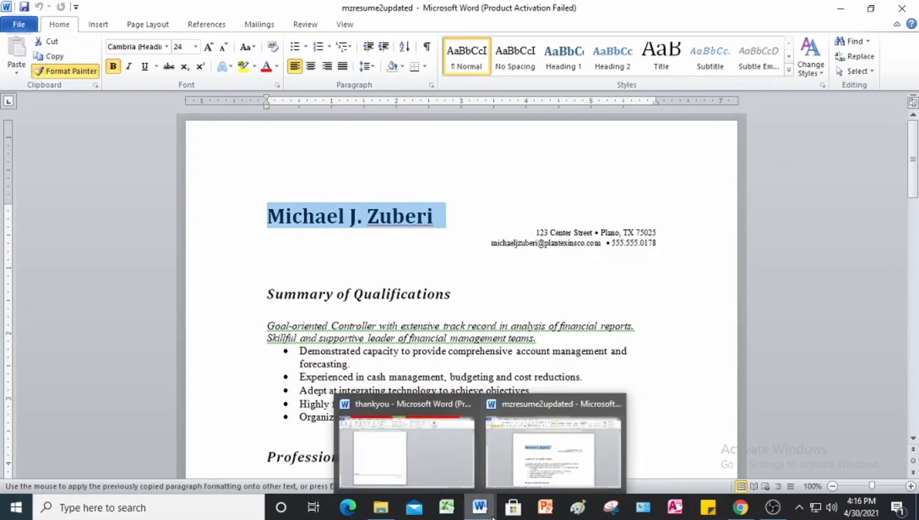
{"action": "left_click", "coordinate": [452, 482]}
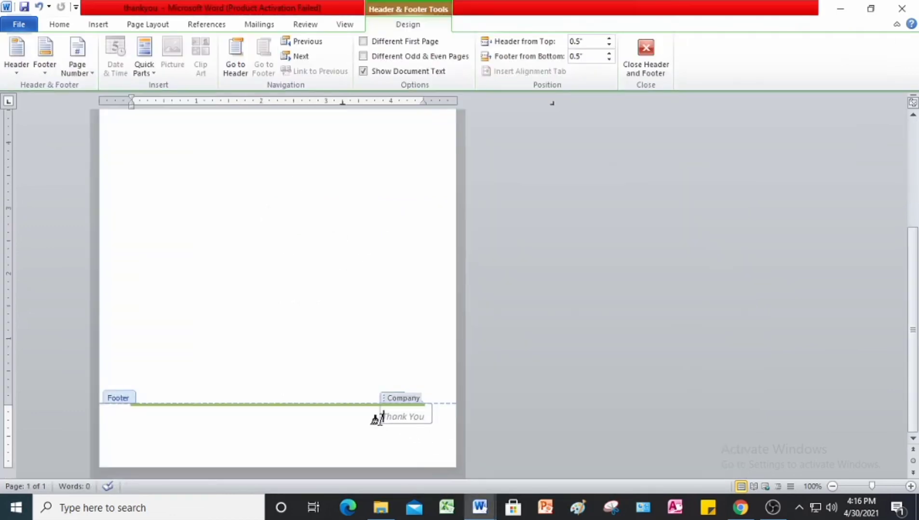
{"action": "left_click_drag", "start_coordinate": [380, 418], "coordinate": [424, 419]}
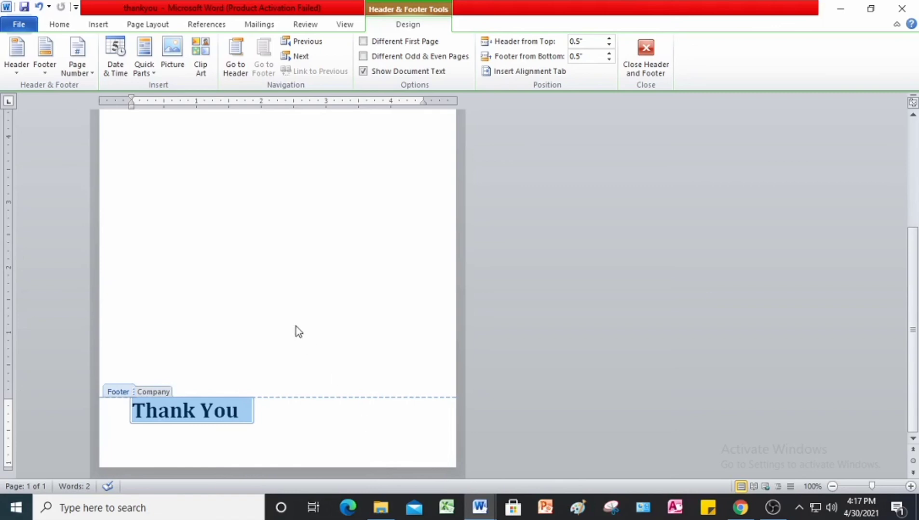
Step: Examine how the reformatted footer looks on the card page, both during footer editing and after leaving it
{"action": "scroll", "coordinate": [295, 330], "scroll_direction": "up", "scroll_amount": 6}
{"action": "scroll", "coordinate": [296, 327], "scroll_direction": "down", "scroll_amount": 6}
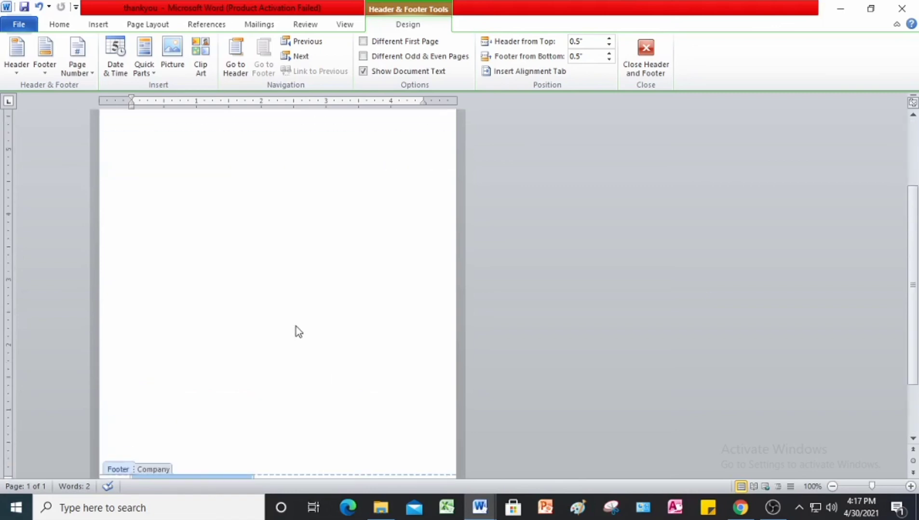
{"action": "scroll", "coordinate": [296, 327], "scroll_direction": "up", "scroll_amount": 4}
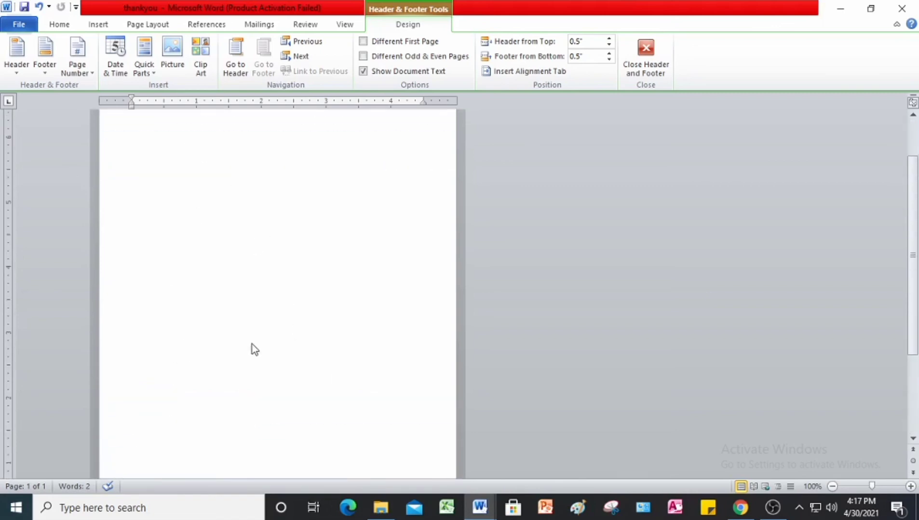
{"action": "scroll", "coordinate": [283, 311], "scroll_direction": "up", "scroll_amount": 3}
{"action": "scroll", "coordinate": [282, 310], "scroll_direction": "down", "scroll_amount": 2}
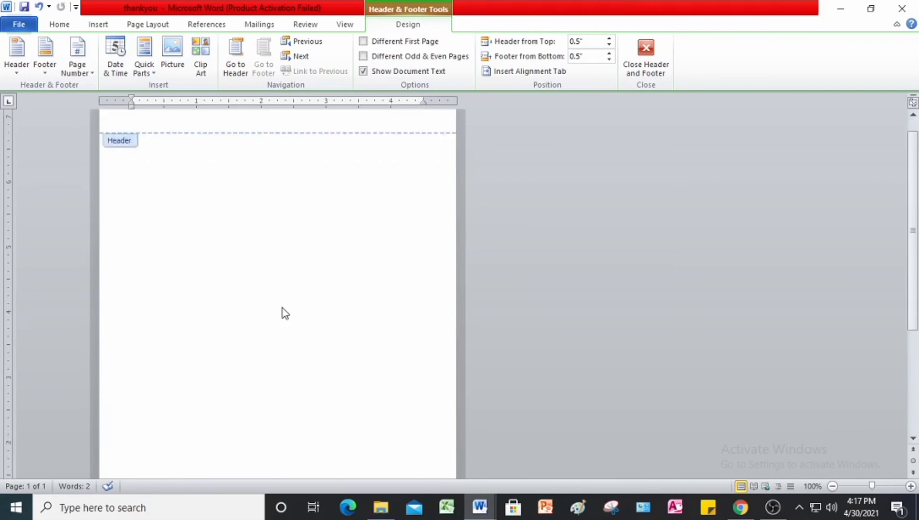
{"action": "scroll", "coordinate": [282, 309], "scroll_direction": "down", "scroll_amount": 4}
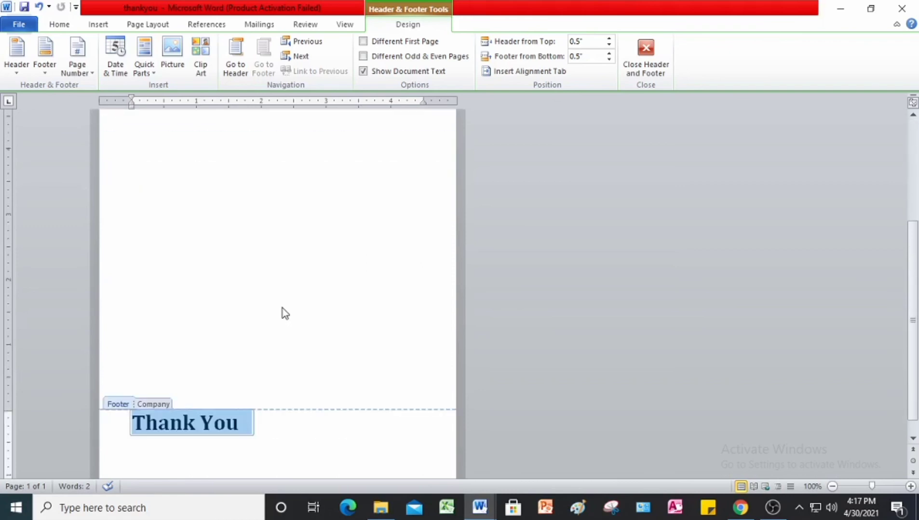
{"action": "left_click", "coordinate": [651, 52]}
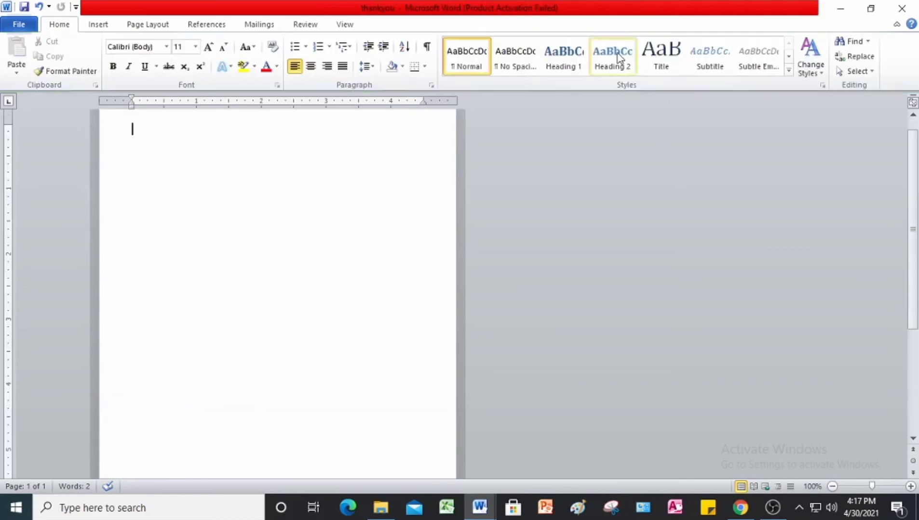
{"action": "scroll", "coordinate": [211, 264], "scroll_direction": "down", "scroll_amount": 5}
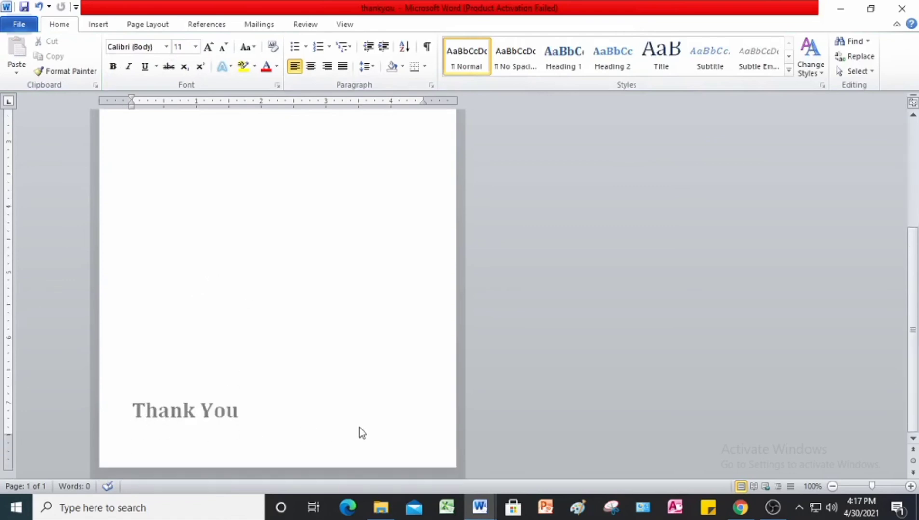
{"action": "scroll", "coordinate": [261, 391], "scroll_direction": "up", "scroll_amount": 2}
{"action": "scroll", "coordinate": [261, 391], "scroll_direction": "up", "scroll_amount": 10}
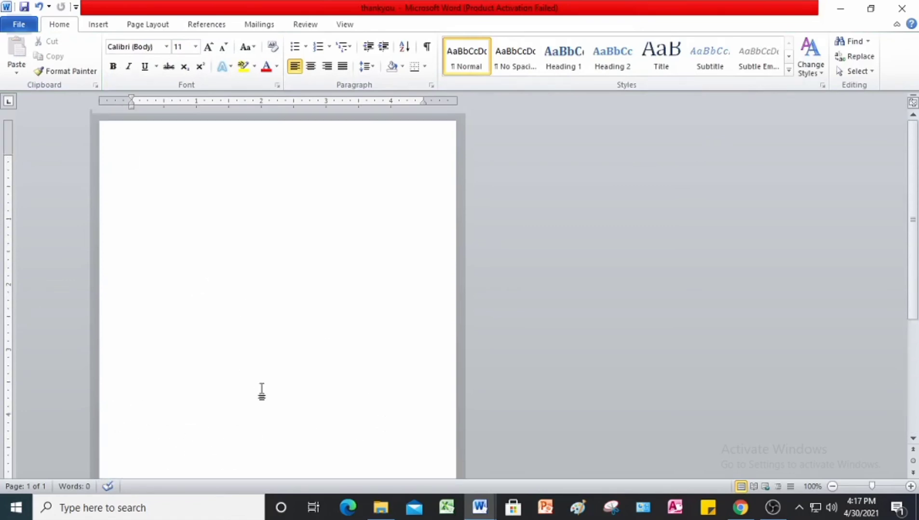
{"action": "scroll", "coordinate": [261, 391], "scroll_direction": "down", "scroll_amount": 11}
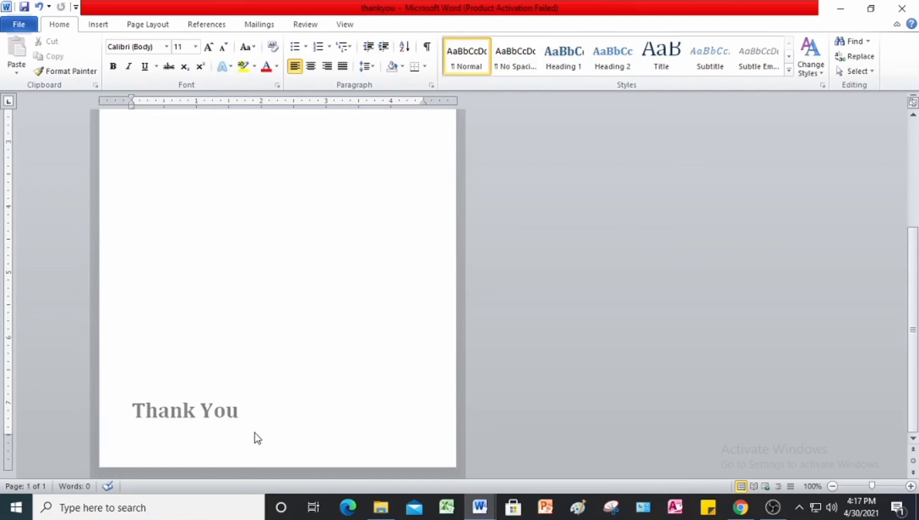
Step: Place the insertion point in the card's body and replace the current footer with the built-in Stacks footer
{"action": "double_click", "coordinate": [270, 337]}
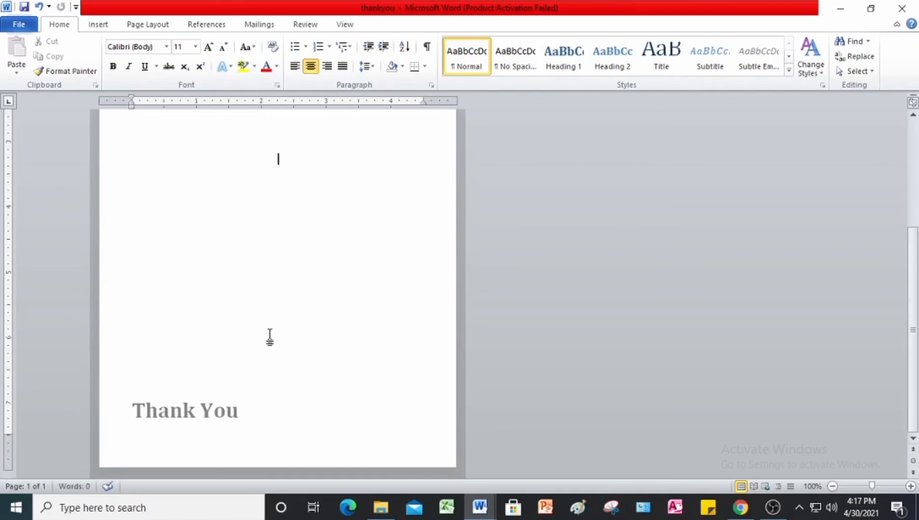
{"action": "double_click", "coordinate": [185, 253]}
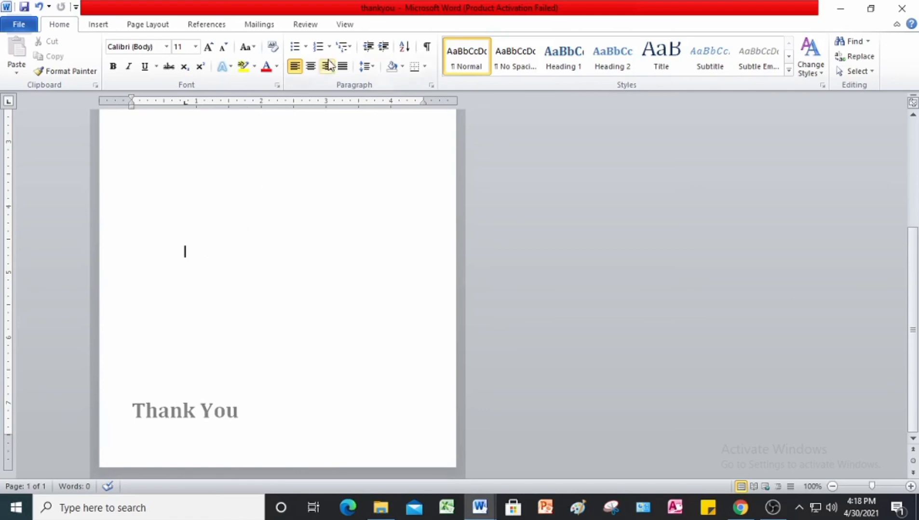
{"action": "left_click", "coordinate": [98, 25]}
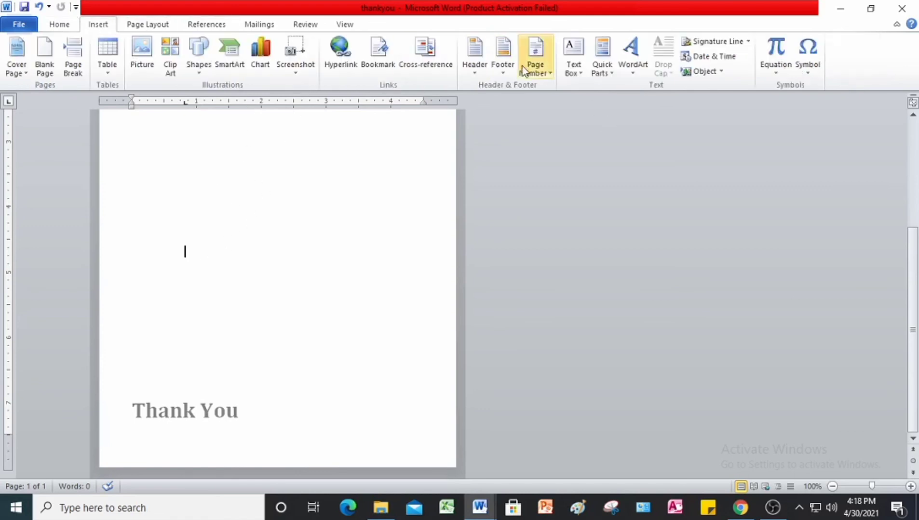
{"action": "left_click", "coordinate": [497, 70]}
{"action": "scroll", "coordinate": [616, 291], "scroll_direction": "down", "scroll_amount": 5}
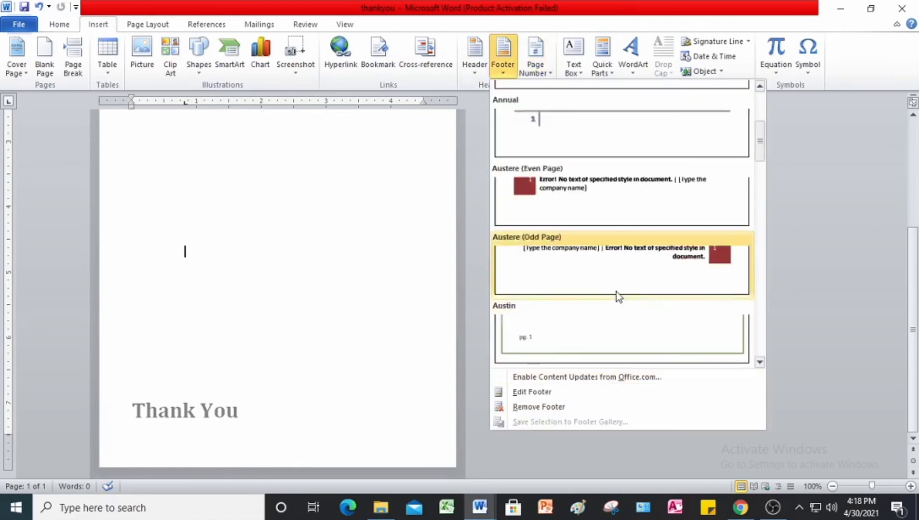
{"action": "scroll", "coordinate": [616, 290], "scroll_direction": "down", "scroll_amount": 4}
{"action": "scroll", "coordinate": [607, 251], "scroll_direction": "up", "scroll_amount": 2}
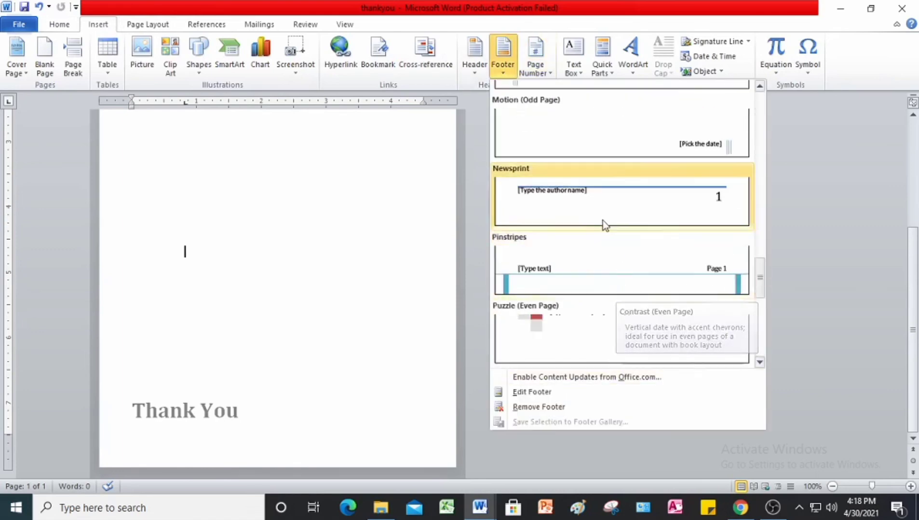
{"action": "scroll", "coordinate": [586, 276], "scroll_direction": "up", "scroll_amount": 3}
{"action": "scroll", "coordinate": [585, 275], "scroll_direction": "down", "scroll_amount": 4}
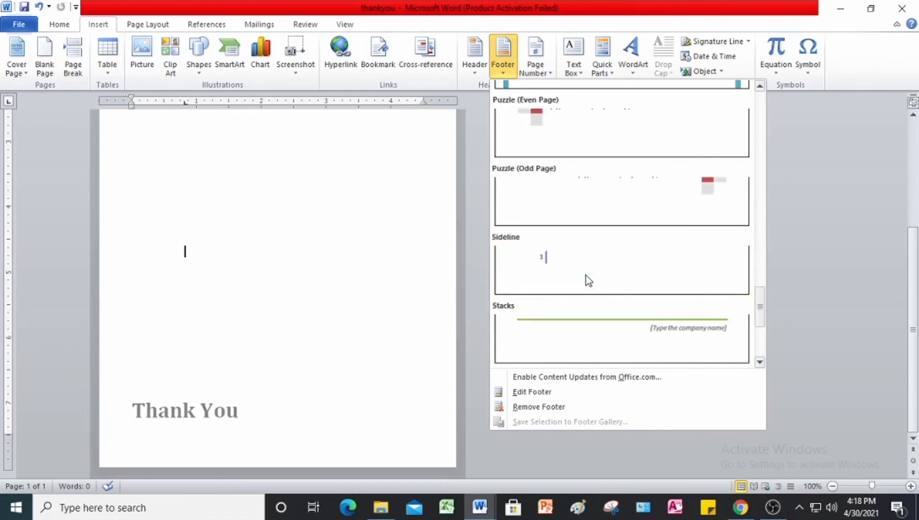
{"action": "left_click", "coordinate": [583, 314]}
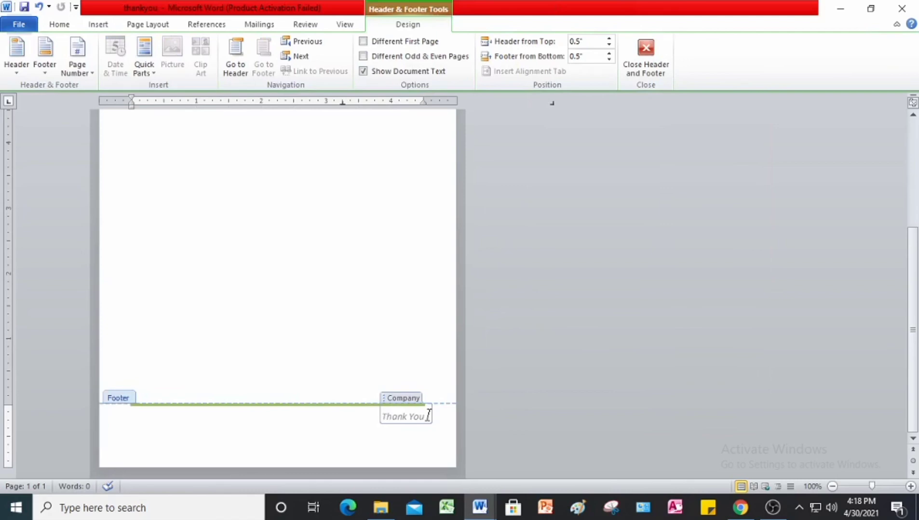
Step: Check the resume's name heading and format the footer's "Thank You" text in the Cambria (Headings) font with bold
{"action": "left_click_drag", "start_coordinate": [428, 415], "coordinate": [384, 415]}
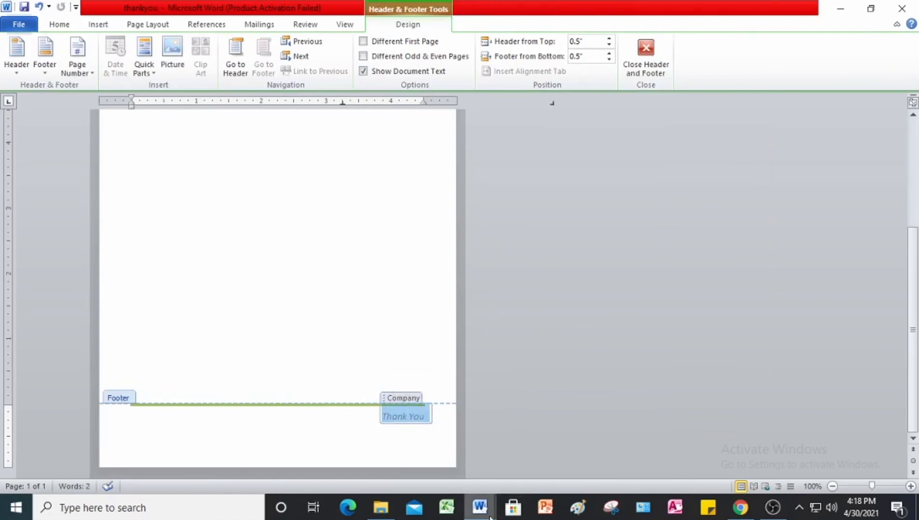
{"action": "mouse_move", "coordinate": [490, 517]}
{"action": "left_click", "coordinate": [537, 468]}
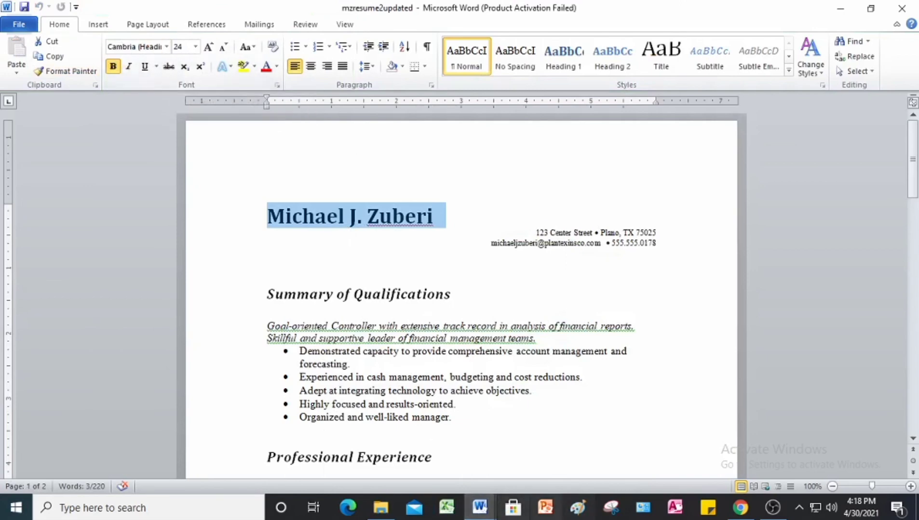
{"action": "mouse_move", "coordinate": [478, 511]}
{"action": "left_click", "coordinate": [388, 465]}
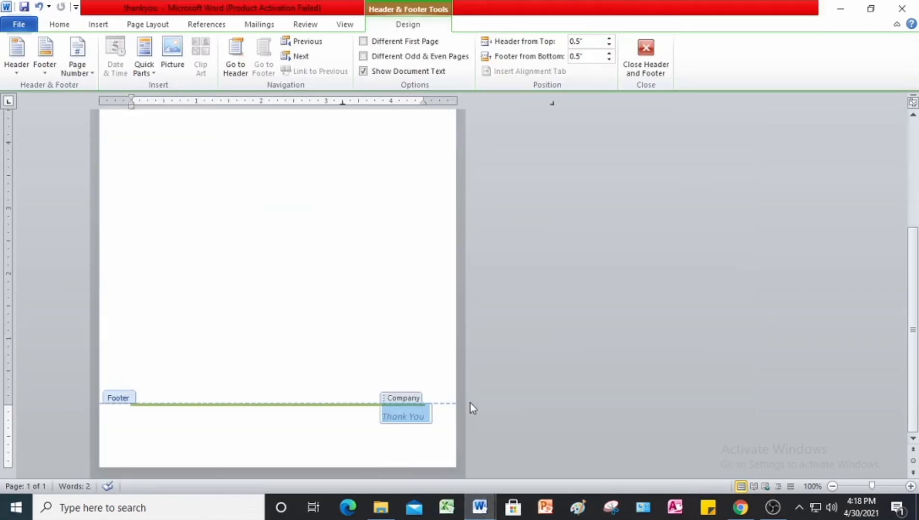
{"action": "left_click", "coordinate": [61, 25]}
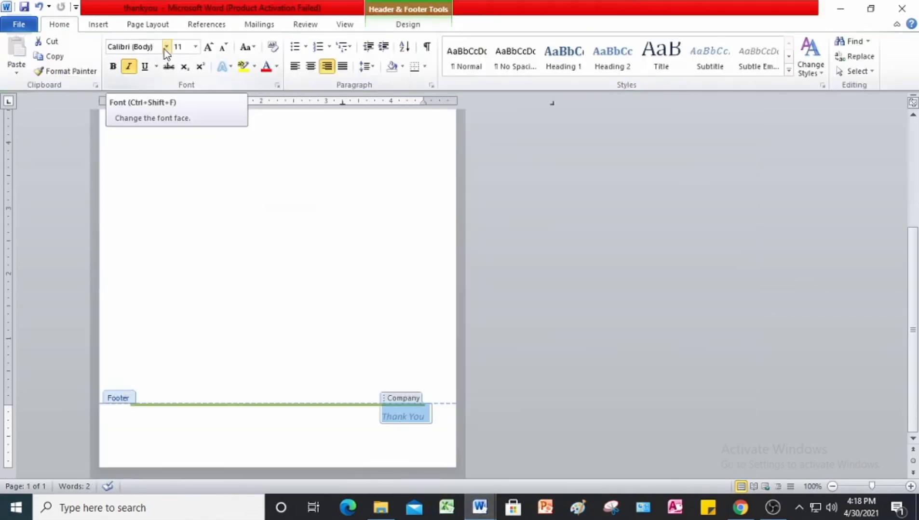
{"action": "left_click", "coordinate": [166, 47]}
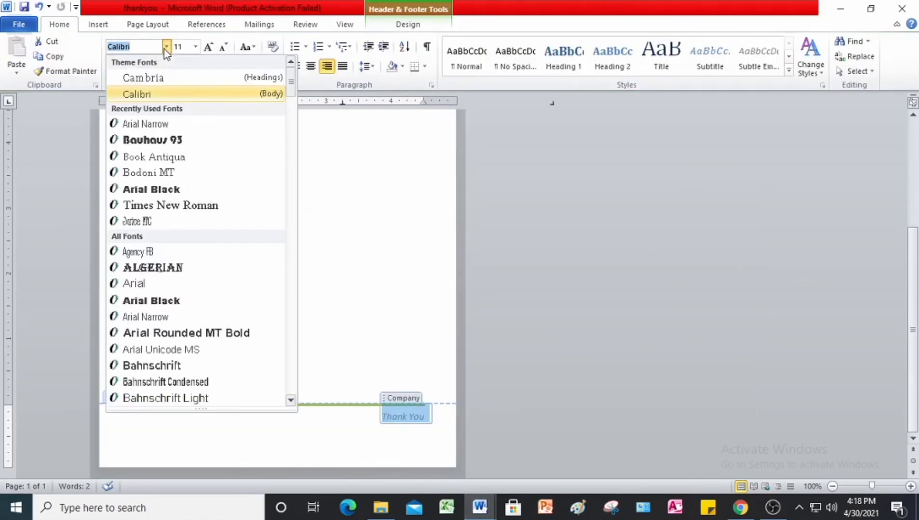
{"action": "left_click", "coordinate": [160, 78]}
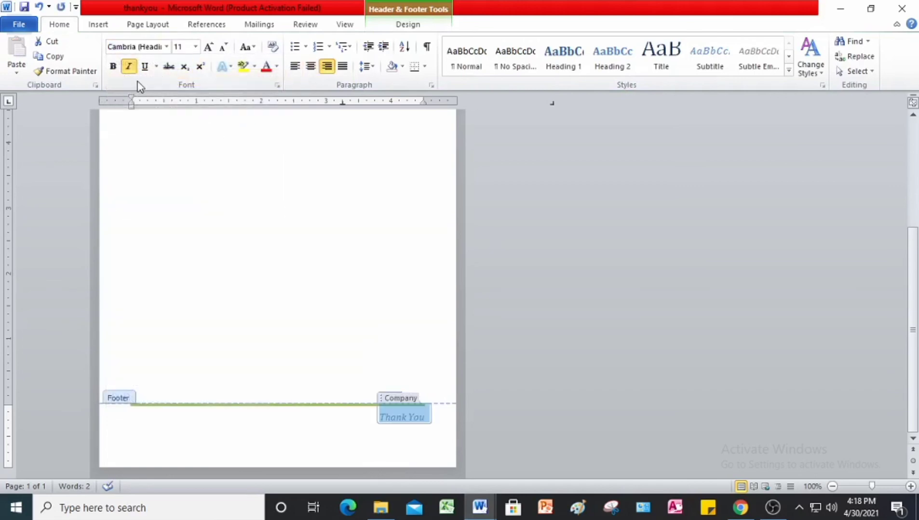
{"action": "left_click", "coordinate": [113, 69]}
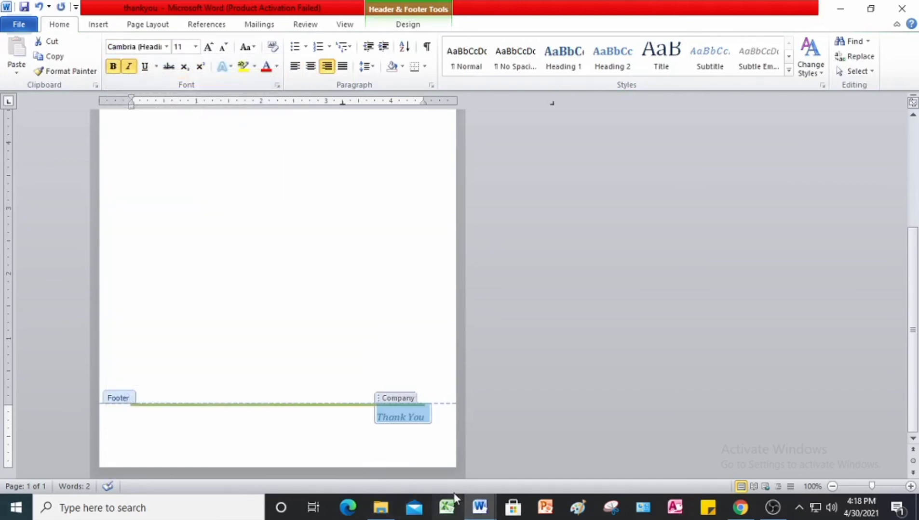
Step: Check the font size of the resume's name heading and set the thankyou footer's "Thank You" text to 24 pt
{"action": "mouse_move", "coordinate": [468, 510]}
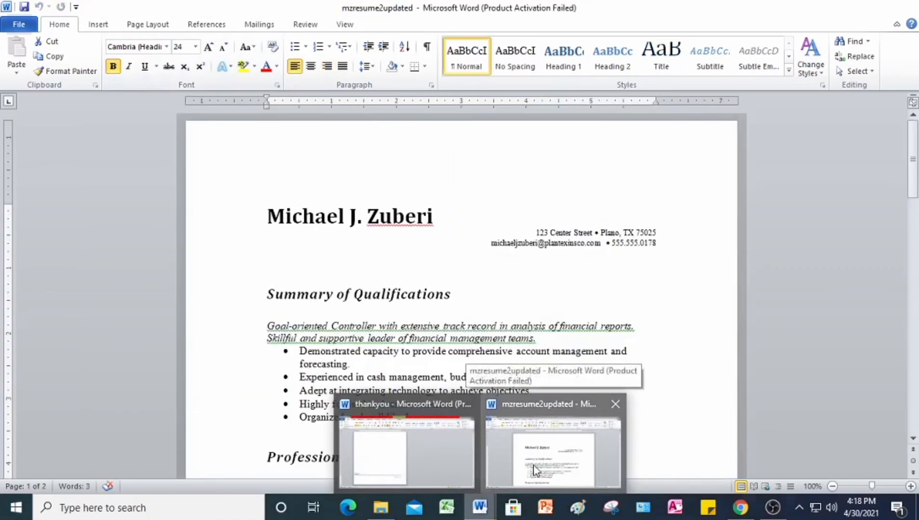
{"action": "left_click", "coordinate": [529, 473]}
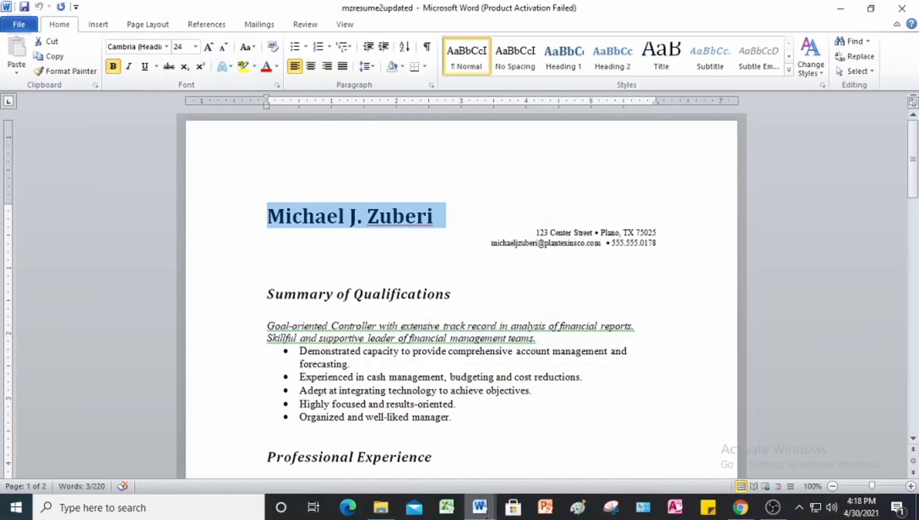
{"action": "left_click", "coordinate": [477, 511]}
{"action": "left_click", "coordinate": [388, 457]}
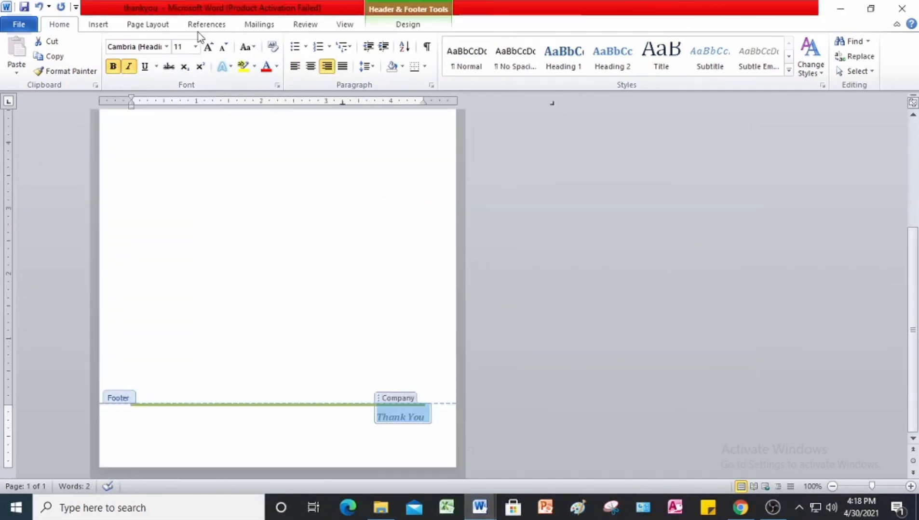
{"action": "left_click", "coordinate": [208, 47]}
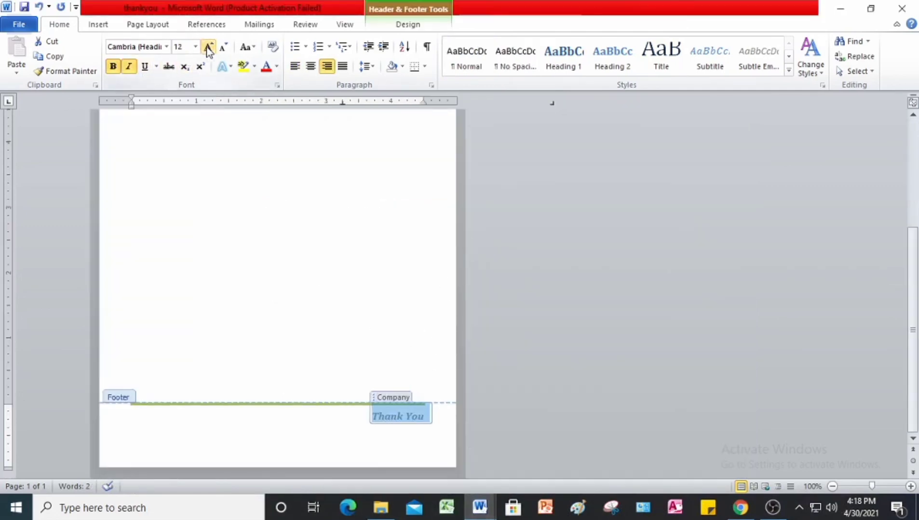
{"action": "left_click", "coordinate": [208, 47]}
{"action": "left_click", "coordinate": [208, 47]}
{"action": "left_click", "coordinate": [208, 47]}
{"action": "left_click", "coordinate": [208, 47]}
{"action": "left_click", "coordinate": [209, 47]}
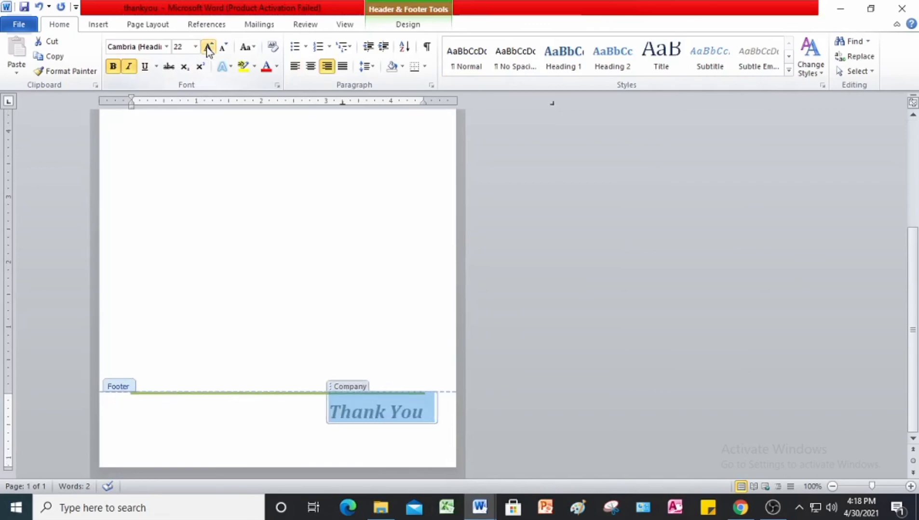
{"action": "left_click", "coordinate": [208, 47]}
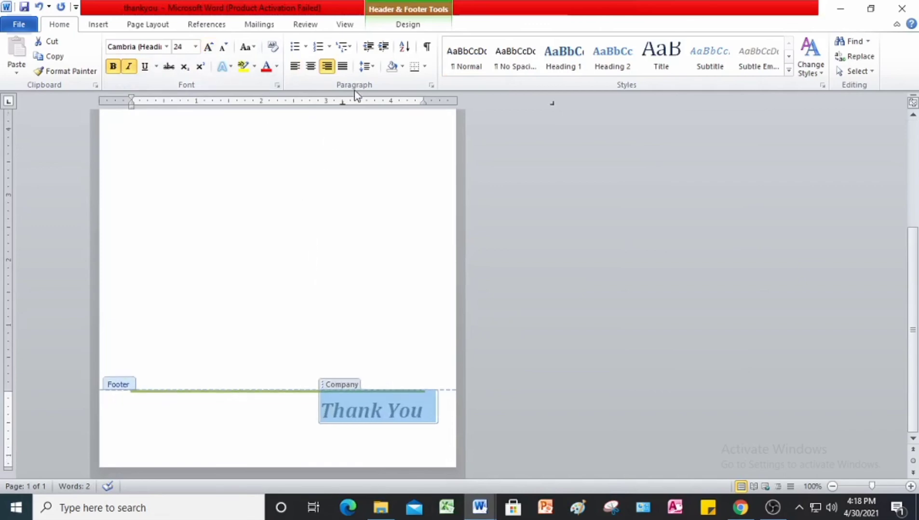
Step: Leave footer editing and examine the finished card with the whole page shown in One Page view
{"action": "left_click", "coordinate": [404, 22]}
{"action": "left_click", "coordinate": [653, 57]}
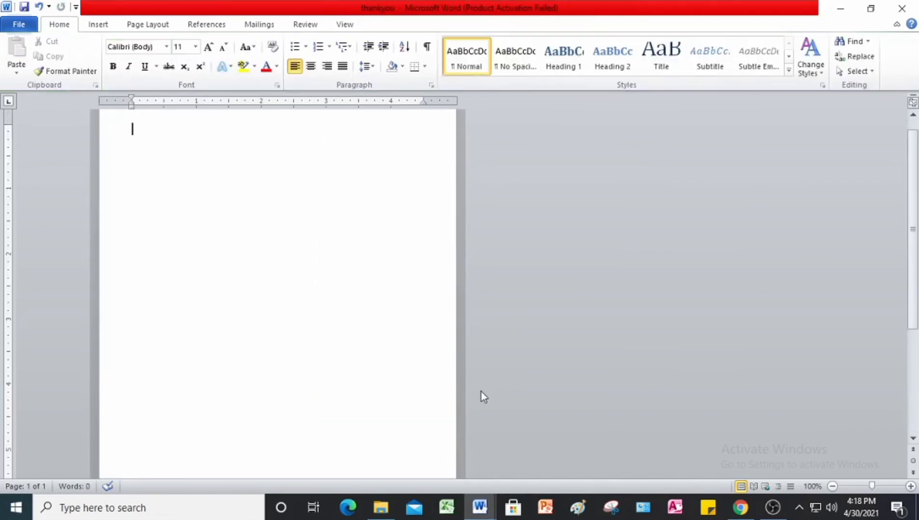
{"action": "scroll", "coordinate": [262, 318], "scroll_direction": "down", "scroll_amount": 10}
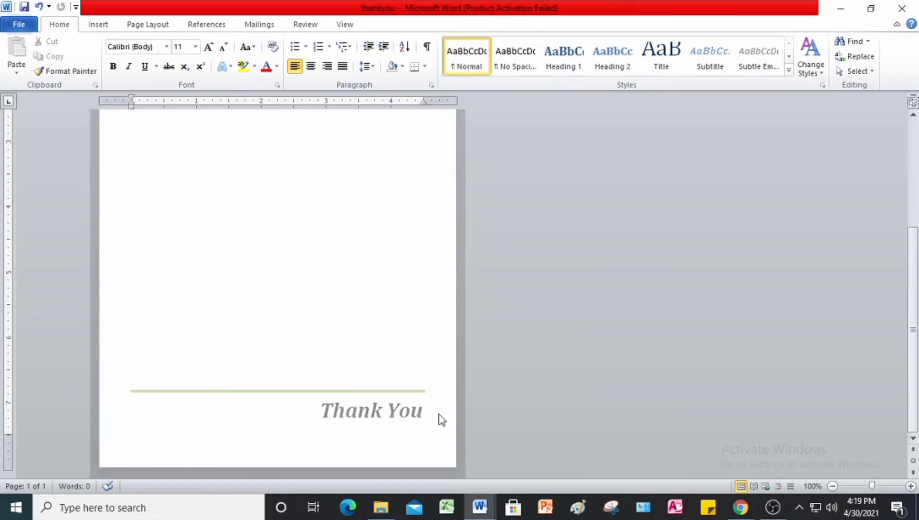
{"action": "scroll", "coordinate": [441, 419], "scroll_direction": "up", "scroll_amount": 10}
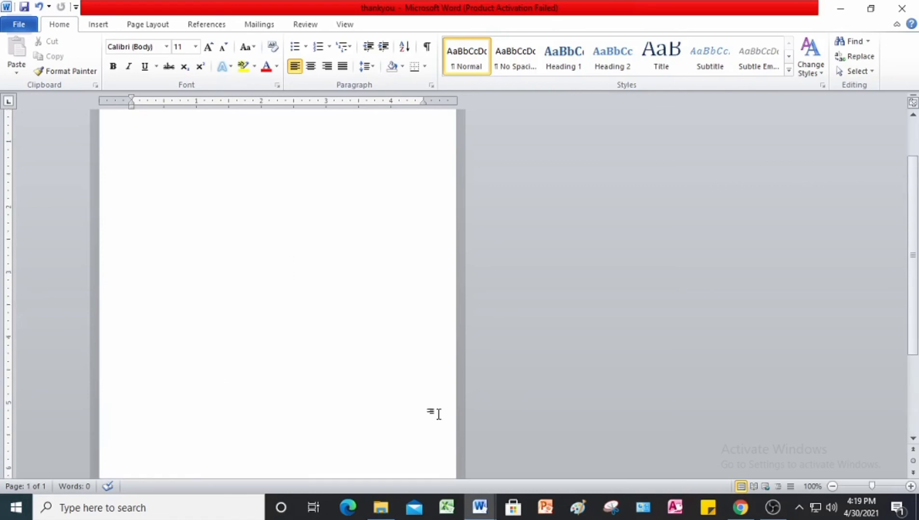
{"action": "scroll", "coordinate": [259, 356], "scroll_direction": "down", "scroll_amount": 5}
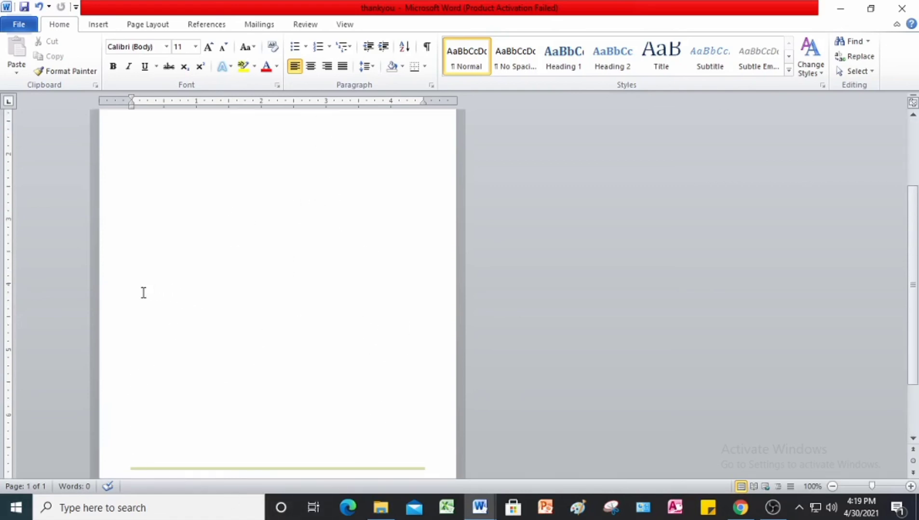
{"action": "scroll", "coordinate": [320, 396], "scroll_direction": "down", "scroll_amount": 3}
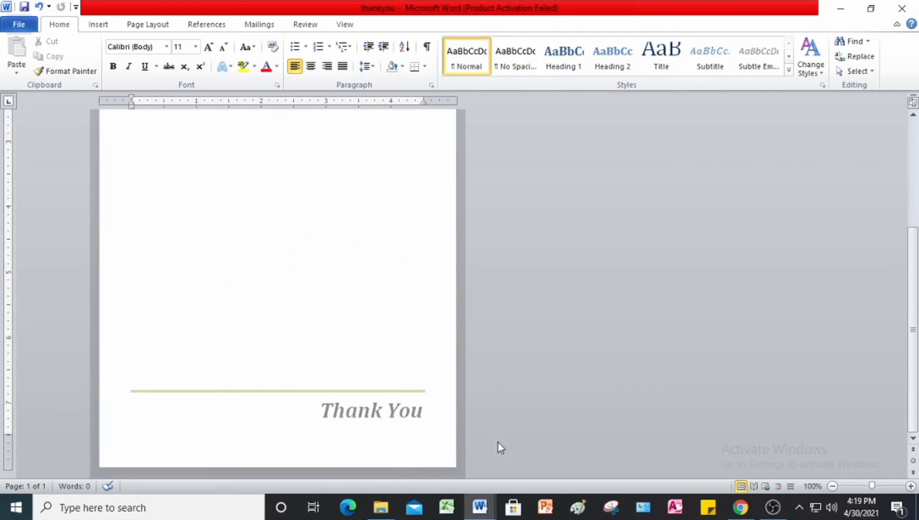
{"action": "scroll", "coordinate": [341, 363], "scroll_direction": "up", "scroll_amount": 10}
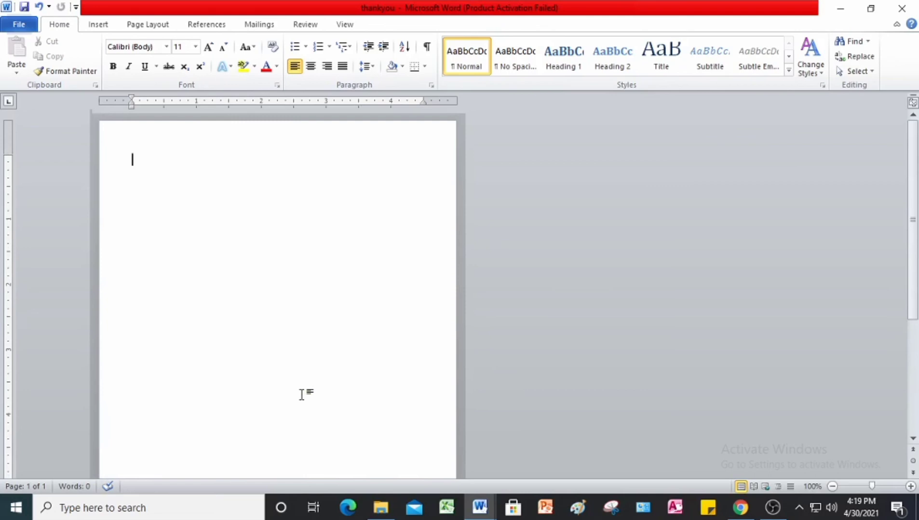
{"action": "left_click", "coordinate": [352, 30]}
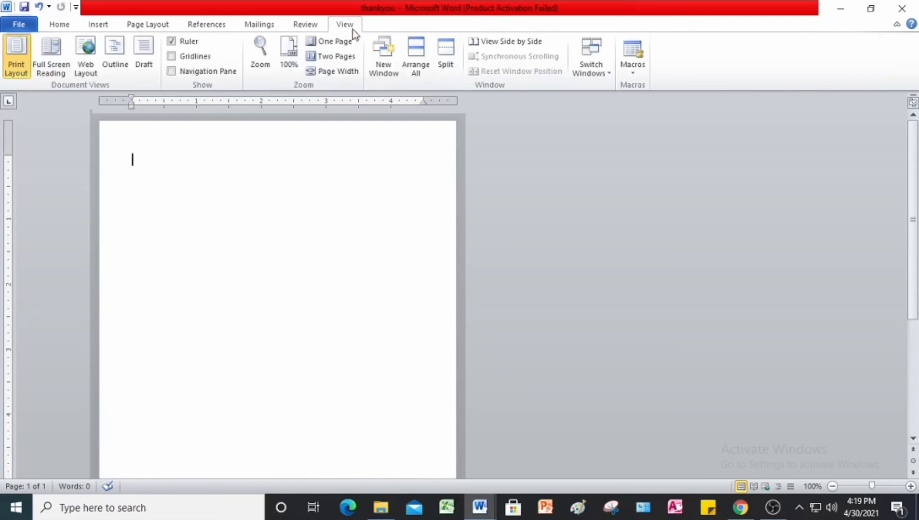
{"action": "left_click", "coordinate": [329, 41]}
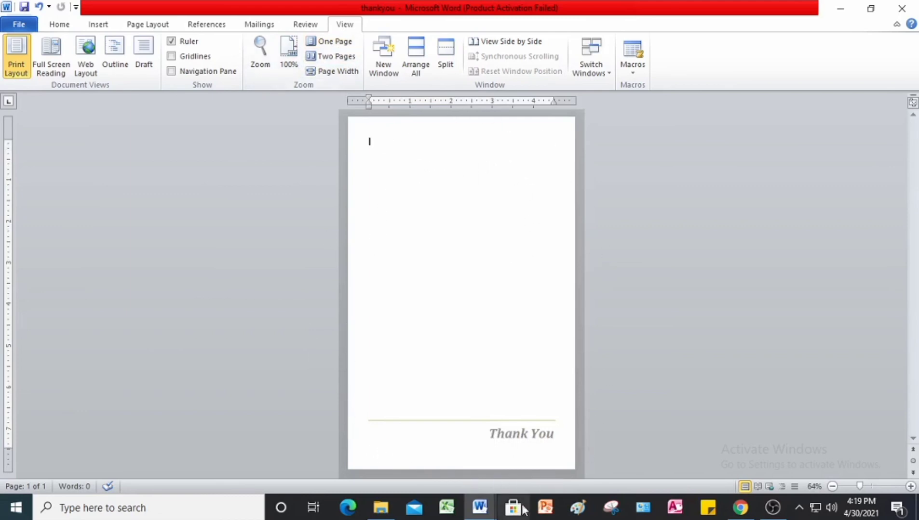
Step: Save and close the thankyou document, and switch to File Explorer to check the saved files in the Answer folder
{"action": "mouse_move", "coordinate": [479, 509]}
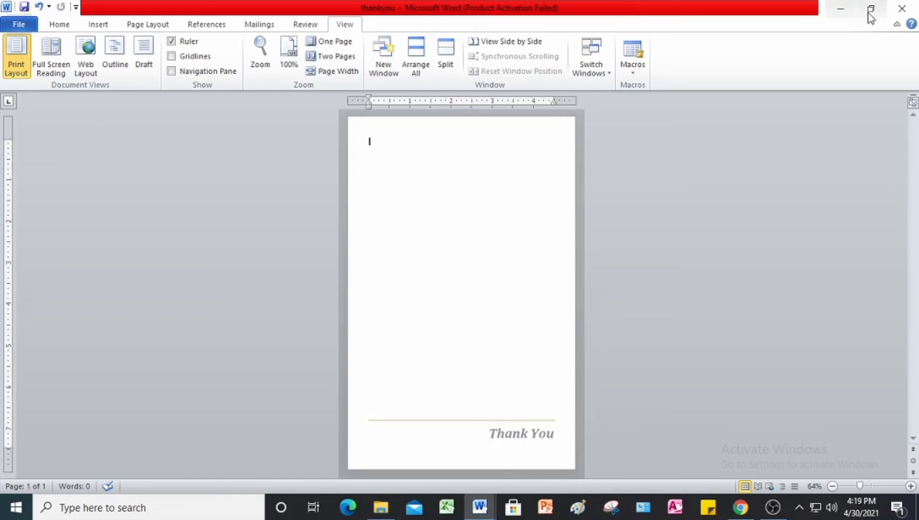
{"action": "left_click", "coordinate": [898, 9]}
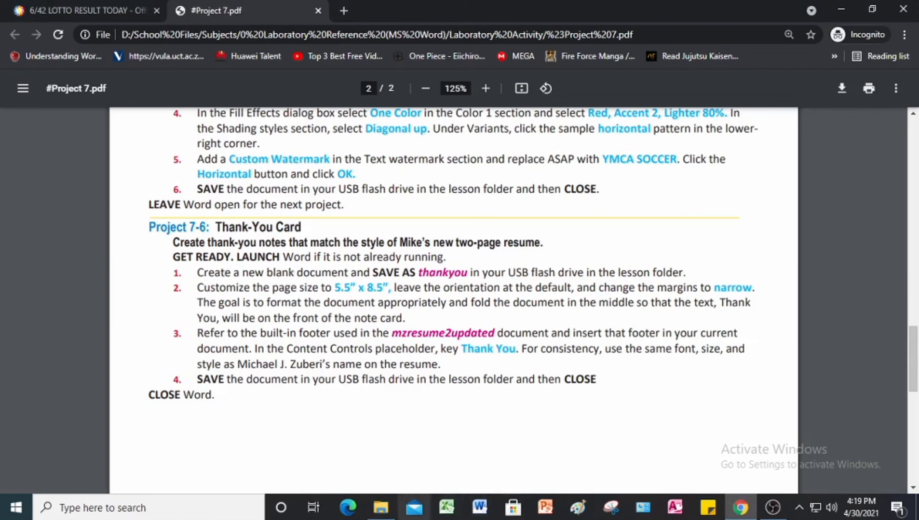
{"action": "left_click", "coordinate": [393, 515]}
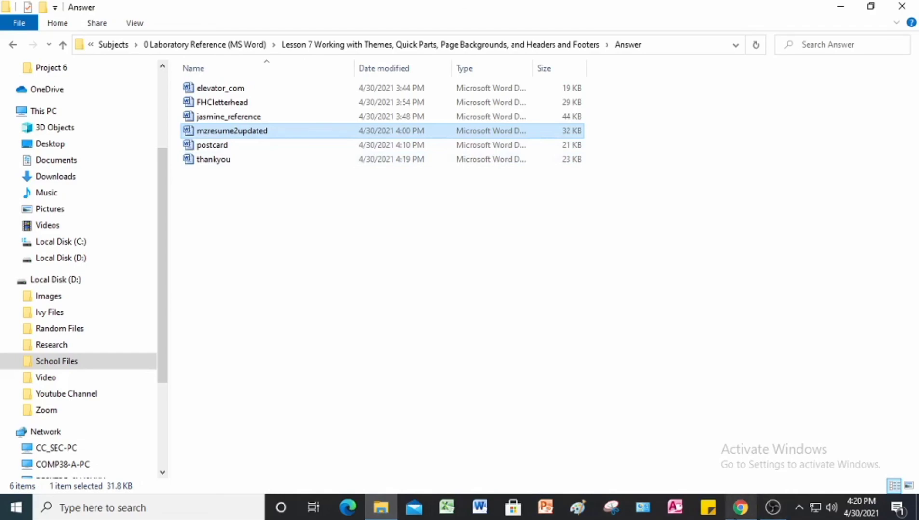
Step: Switch to the Project 7 PDF in Chrome and review the instructions of the earlier exercises
{"action": "left_click", "coordinate": [739, 507]}
{"action": "scroll", "coordinate": [342, 316], "scroll_direction": "up", "scroll_amount": 5}
{"action": "scroll", "coordinate": [342, 314], "scroll_direction": "up", "scroll_amount": 15}
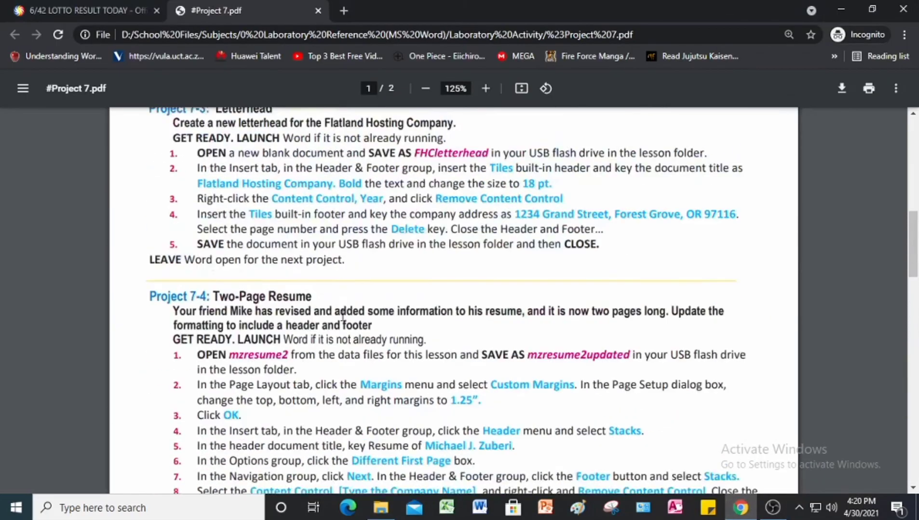